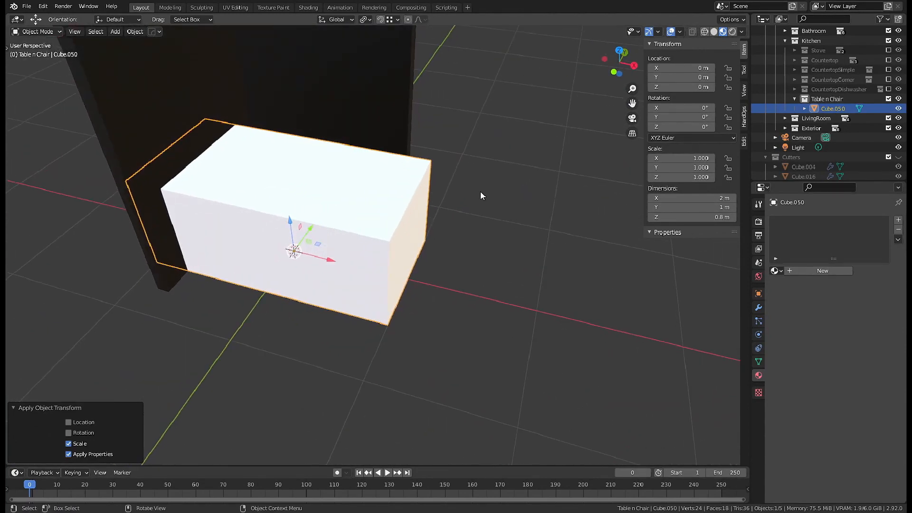
# Cut and mirror the box across its X axis with AutoMirror, and start editing its mesh.
pyautogui.click(744, 141)
pyautogui.click(691, 72)
pyautogui.press('Tab')
pyautogui.moveTo(390, 272); pyautogui.dragTo(370, 251, button='middle')
pyautogui.keyDown('shift'); pyautogui.moveTo(370, 251); pyautogui.dragTo(407, 265, button='middle'); pyautogui.keyUp('shift')
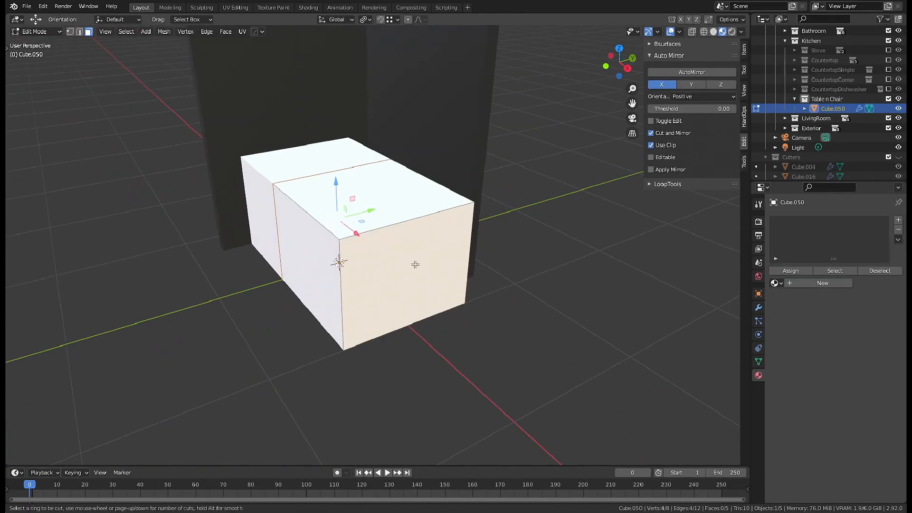
# Add two coincident loop cuts 0.07 m below the box's top and shrink the side faces beneath them inward by about 0.14 m.
pyautogui.click(477, 144)
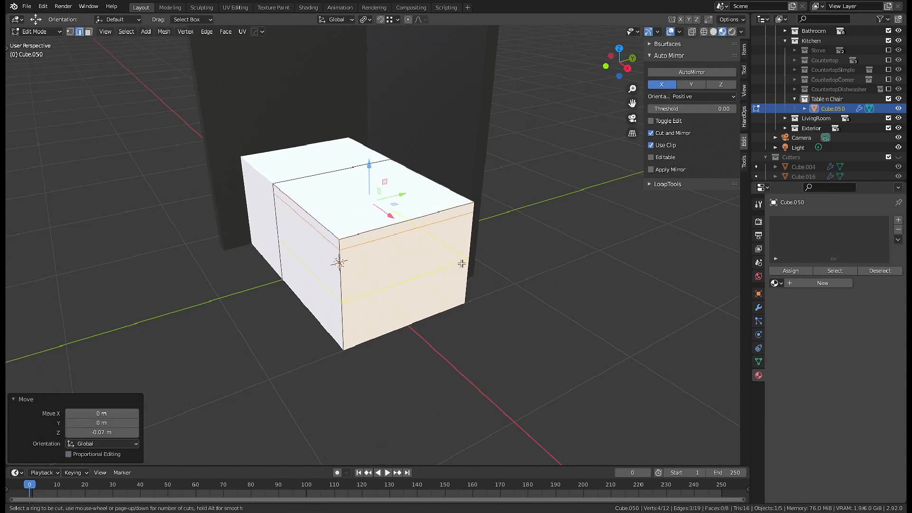
pyautogui.click(462, 263)
pyautogui.click(492, 197)
pyautogui.press('3')
pyautogui.keyDown('alt'); pyautogui.click(468, 287); pyautogui.keyUp('alt')
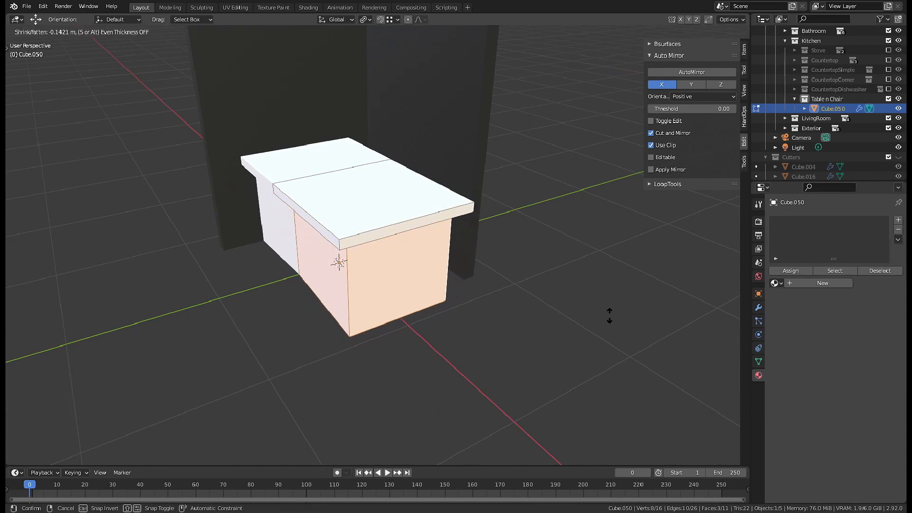
pyautogui.click(610, 315)
# Inset the end face of the base under the tabletop to outline a rectangular leg frame.
pyautogui.moveTo(610, 314); pyautogui.dragTo(399, 288, button='middle')
pyautogui.click(401, 269)
pyautogui.moveTo(573, 274); pyautogui.dragTo(504, 304, button='middle')
pyautogui.click(540, 269)
# Delete the base's side and bottom faces and the inset centre panel, keeping only the end frame.
pyautogui.keyDown('shift'); pyautogui.click(504, 304); pyautogui.keyUp('shift')
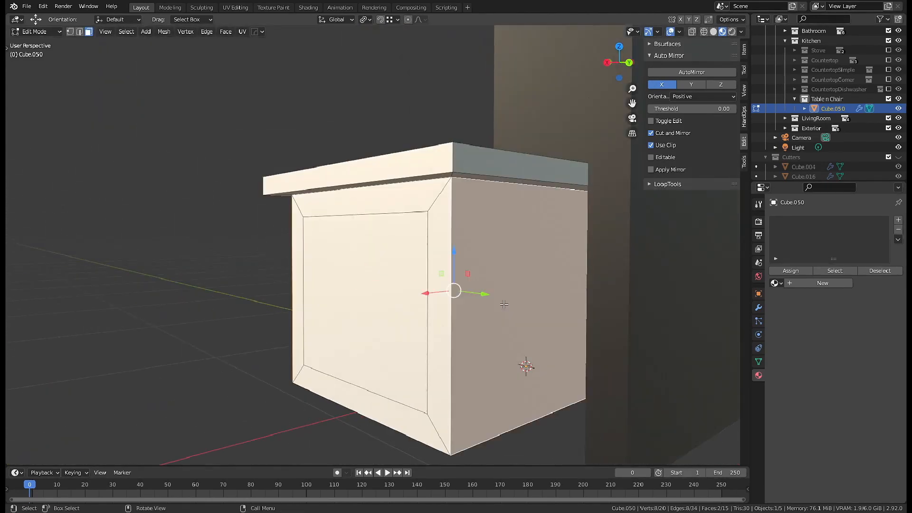
pyautogui.click(546, 272)
pyautogui.click(513, 412)
pyautogui.press('x')
pyautogui.click(568, 380)
# Extrude the faces of the leg frame to give it thickness.
pyautogui.moveTo(568, 380); pyautogui.dragTo(542, 297, button='middle')
pyautogui.keyDown('alt'); pyautogui.click(475, 361); pyautogui.keyUp('alt')
pyautogui.moveTo(557, 351); pyautogui.dragTo(485, 346, button='middle')
pyautogui.press('Return')
# Fill the open side of the leg frame with faces and recalculate the normals of the whole mesh.
pyautogui.scroll(4, 439, 373)
pyautogui.hotkey('alt', 'a')
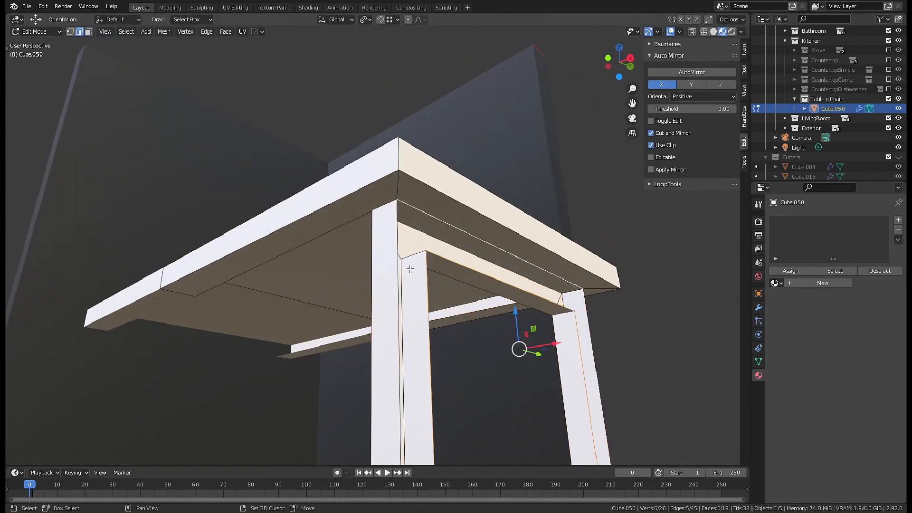
pyautogui.keyDown('shift'); pyautogui.click(410, 269); pyautogui.keyUp('shift')
pyautogui.moveTo(410, 269); pyautogui.dragTo(482, 272, button='middle')
pyautogui.rightClick(570, 355)
pyautogui.click(606, 333)
pyautogui.press('a')
pyautogui.moveTo(606, 333); pyautogui.dragTo(533, 261, button='middle')
pyautogui.hotkey('shift', 'n')
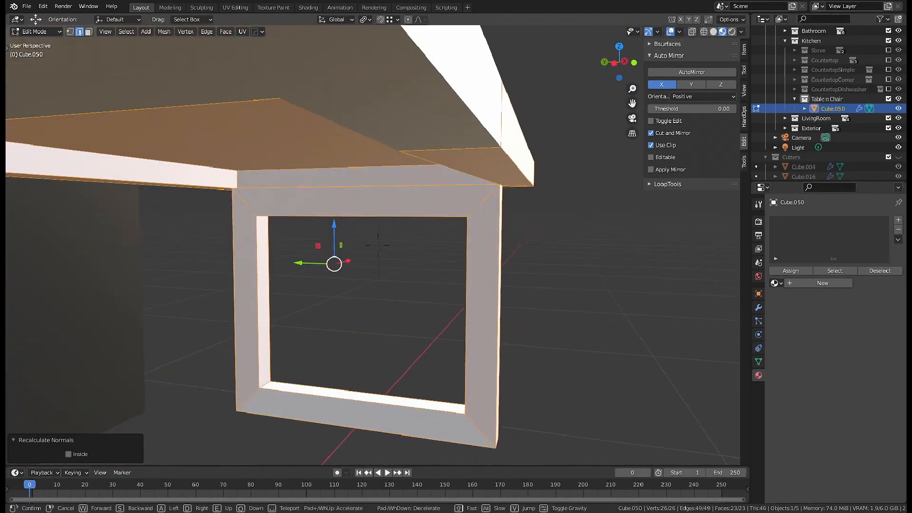
# Delete the stray face on top of the leg frame, just beneath the tabletop.
pyautogui.hotkey('shift', '`')
pyautogui.press('w')
pyautogui.press('e')
pyautogui.click(378, 246)
pyautogui.scroll(1, 568, 234)
pyautogui.scroll(-1, 568, 234)
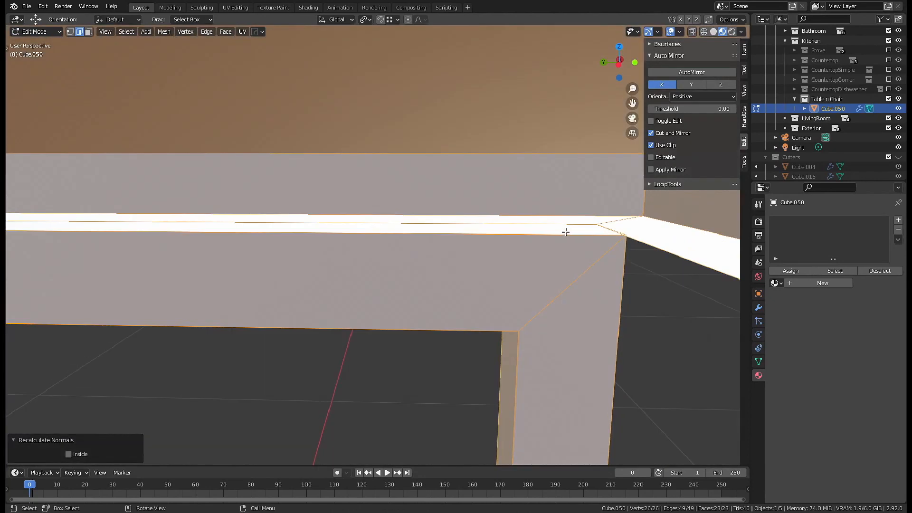
pyautogui.press('3')
pyautogui.click(564, 229)
pyautogui.press('x')
pyautogui.click(558, 218)
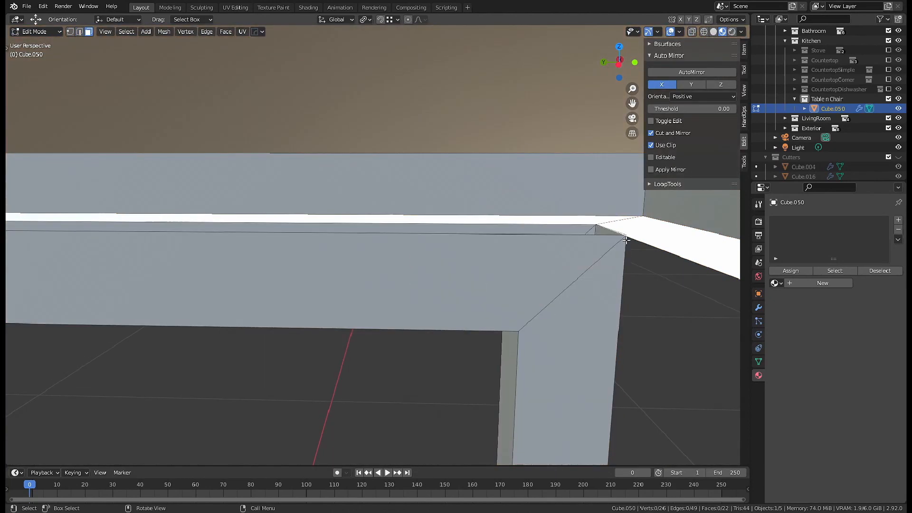
# Add a Bevel modifier with an amount of 0.005 m to the table and collapse the Mirror modifier.
pyautogui.keyDown('shift'); pyautogui.moveTo(627, 240); pyautogui.dragTo(587, 336, button='middle'); pyautogui.keyUp('shift')
pyautogui.scroll(-3, 587, 336)
pyautogui.moveTo(534, 299); pyautogui.dragTo(391, 258, button='middle')
pyautogui.scroll(-3, 403, 257)
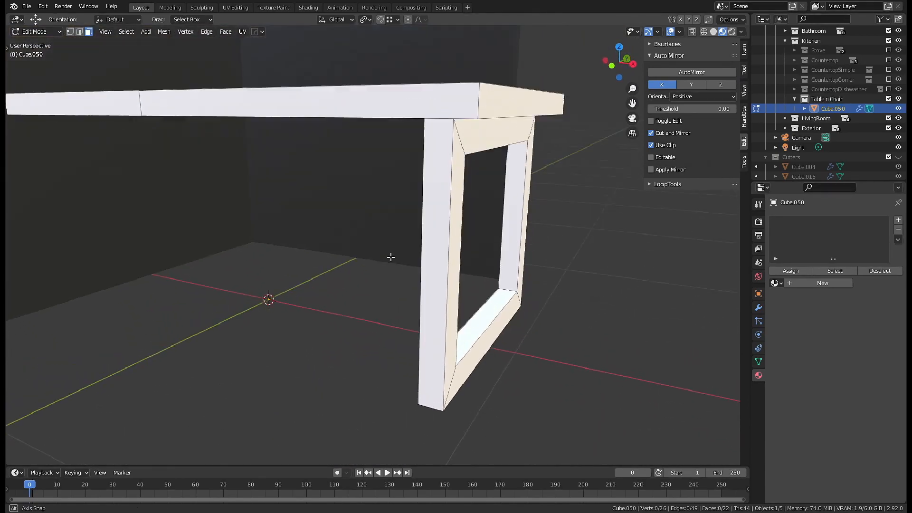
pyautogui.scroll(-5, 391, 258)
pyautogui.moveTo(352, 231); pyautogui.dragTo(390, 238, button='middle')
pyautogui.click(759, 307)
pyautogui.click(803, 242)
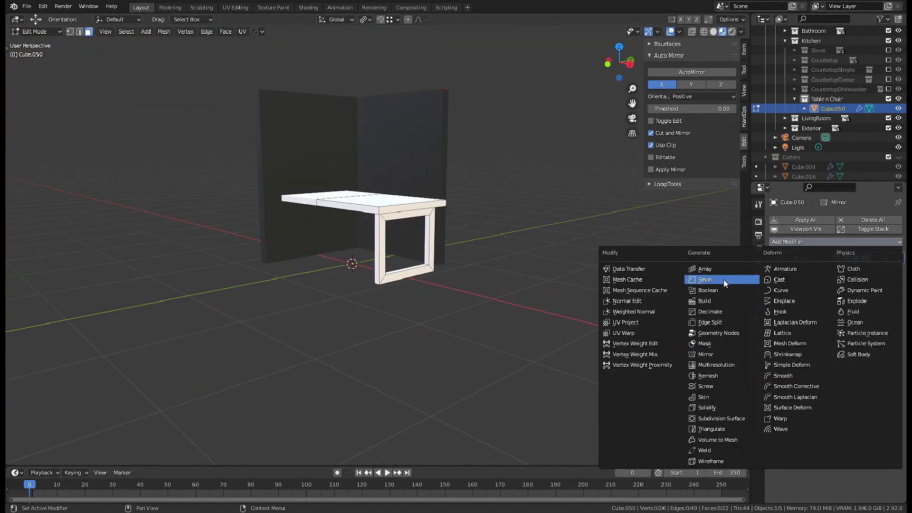
pyautogui.click(723, 275)
pyautogui.click(779, 345)
pyautogui.click(773, 258)
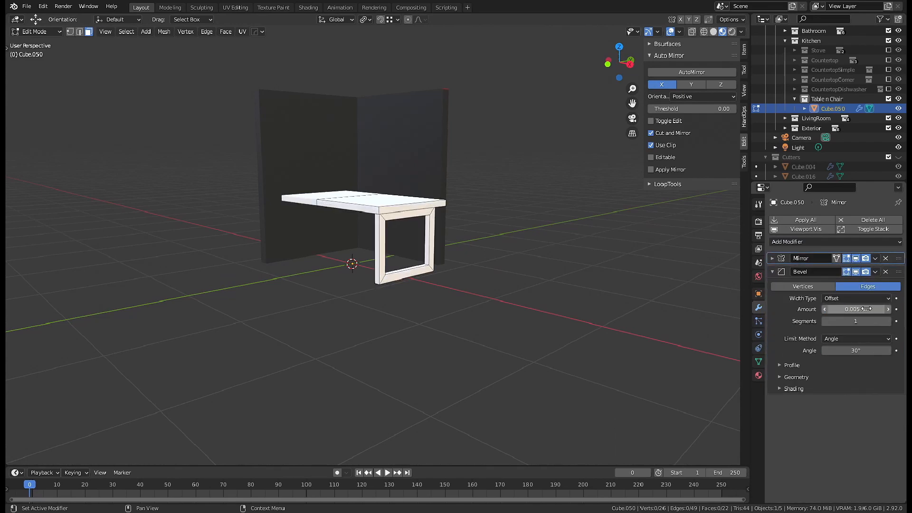
# Enable Auto Smooth on the table mesh and set the Bevel modifier's angle limit to 35°.
pyautogui.scroll(5, 361, 215)
pyautogui.moveTo(437, 212); pyautogui.dragTo(468, 211, button='middle')
pyautogui.click(758, 361)
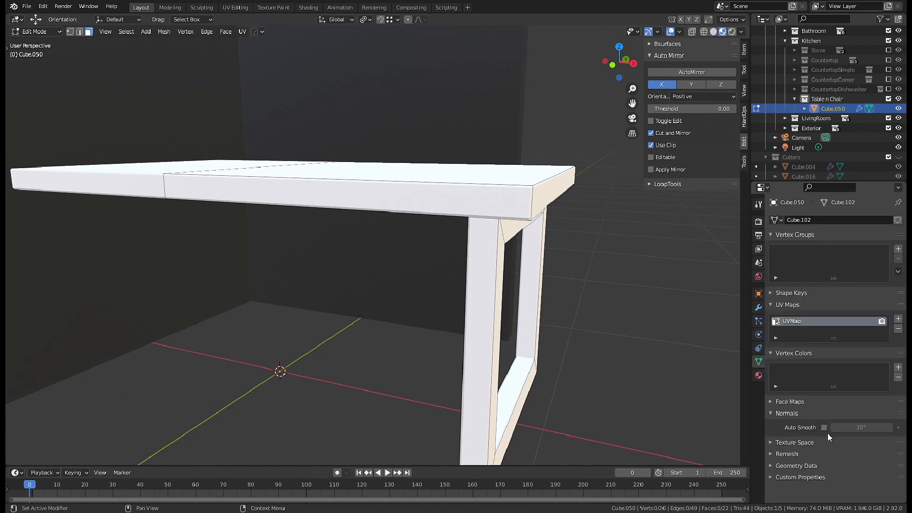
pyautogui.click(856, 429)
pyautogui.write('3')
pyautogui.click(759, 308)
pyautogui.moveTo(589, 297)
pyautogui.mouseDown(button='middle')
pyautogui.moveTo(608, 287)
pyautogui.moveTo(587, 307)
pyautogui.mouseUp(button='middle')
pyautogui.press('Tab')
pyautogui.moveTo(539, 252); pyautogui.dragTo(557, 228, button='middle')
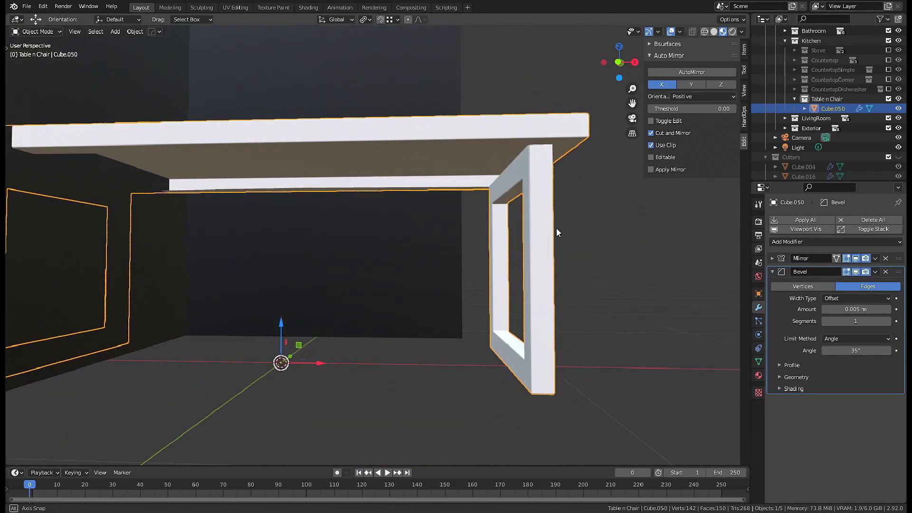
# Select only the leg frame's geometry and separate it from the tabletop into its own object.
pyautogui.press('Tab')
pyautogui.press('l')
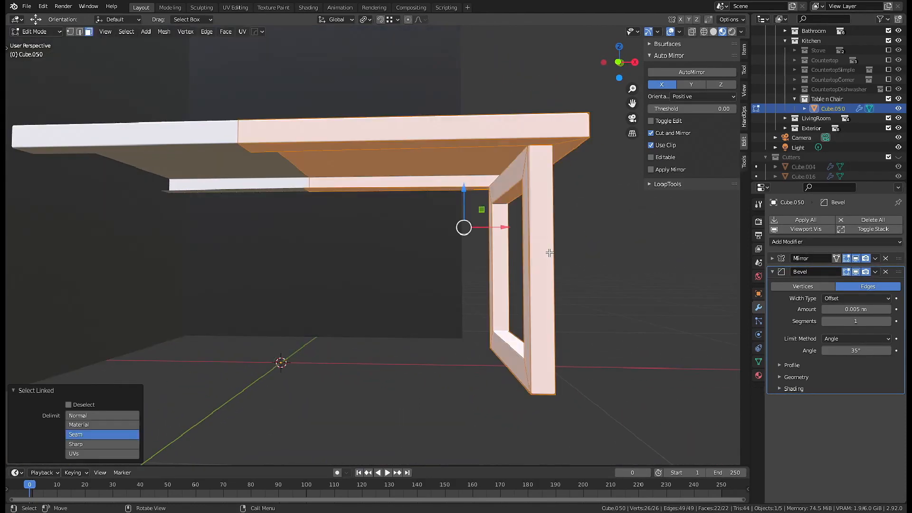
pyautogui.keyDown('shift'); pyautogui.click(448, 145); pyautogui.keyUp('shift')
pyautogui.keyDown('ctrl'); pyautogui.moveTo(451, 119); pyautogui.dragTo(386, 244); pyautogui.keyUp('ctrl')
pyautogui.moveTo(582, 147); pyautogui.dragTo(540, 145, button='middle')
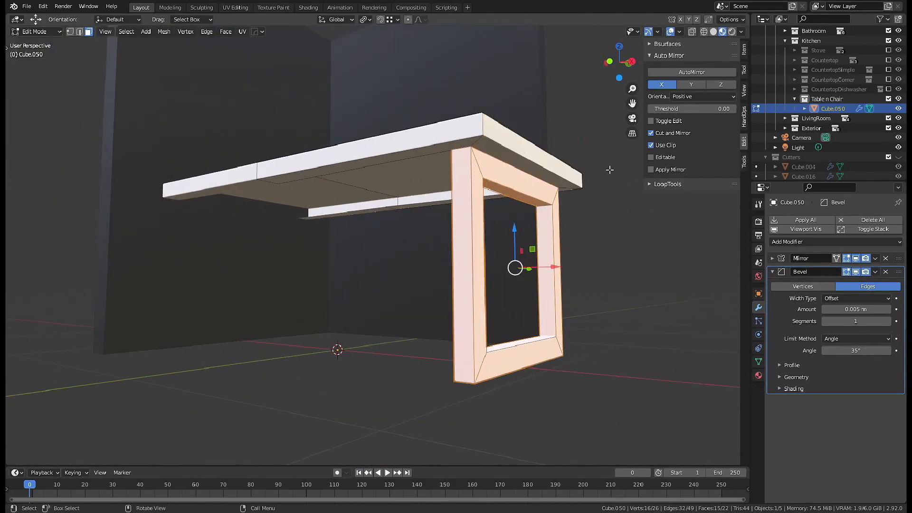
pyautogui.moveTo(610, 170); pyautogui.dragTo(499, 310, button='middle')
pyautogui.click(572, 196)
pyautogui.press('Tab')
pyautogui.scroll(-5, 469, 264)
pyautogui.press('Tab')
pyautogui.hotkey('shift', 'a')
pyautogui.press('Escape')
pyautogui.press('Tab')
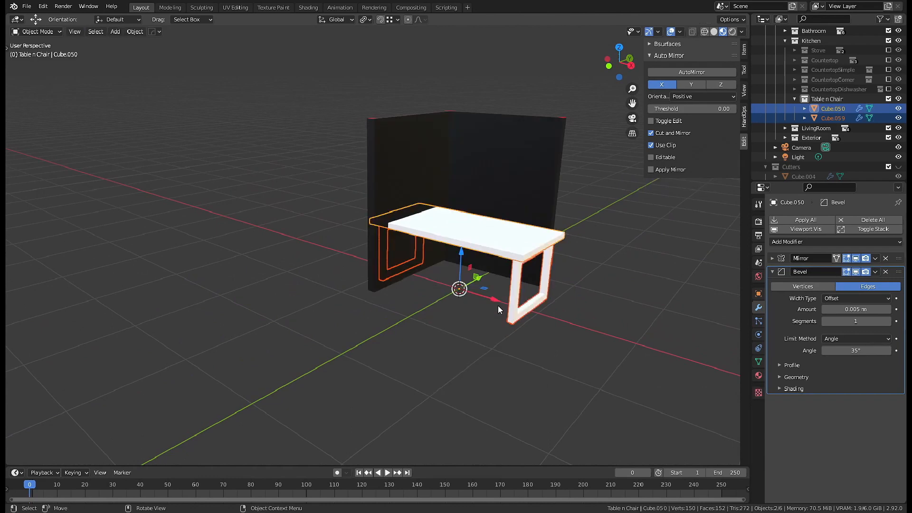
# Add a new cube and move its mesh up 1 m along Z in Edit Mode.
pyautogui.hotkey('shift', 'a')
pyautogui.moveTo(499, 306)
pyautogui.click(533, 316)
pyautogui.press('Tab')
pyautogui.press('g')
pyautogui.press('z')
pyautogui.press('1')
pyautogui.press('Return')
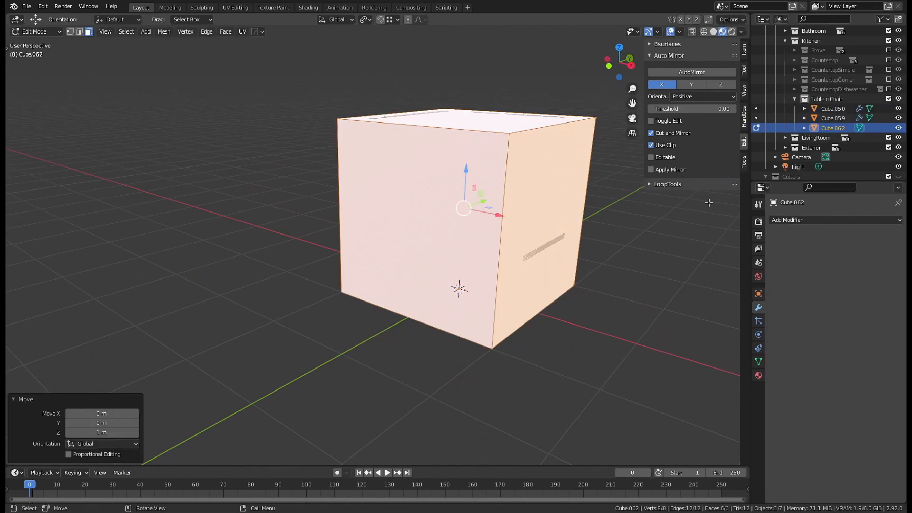
# Scale the cube's mesh to 0.57 around the 3D cursor and set the object's X dimension to 0.6 m.
pyautogui.moveTo(572, 246); pyautogui.dragTo(579, 268, button='middle')
pyautogui.press('s')
pyautogui.rightClick(541, 264)
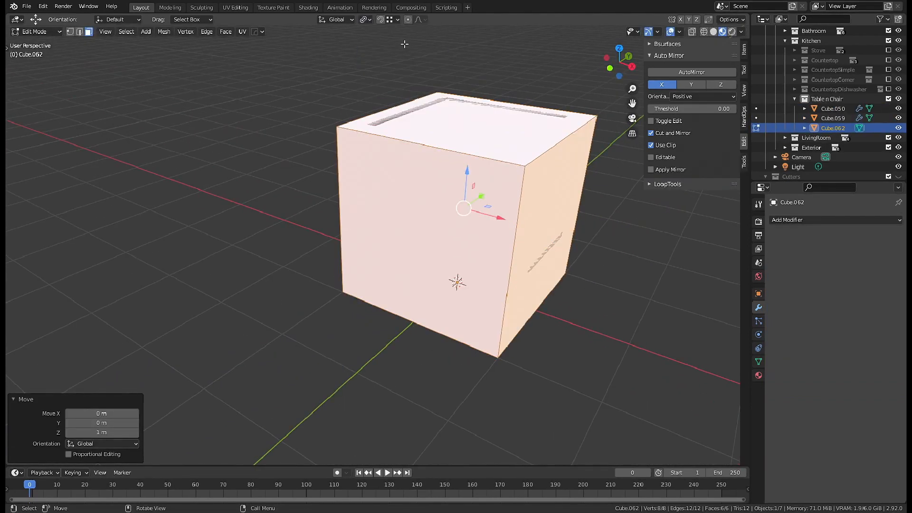
pyautogui.press('s')
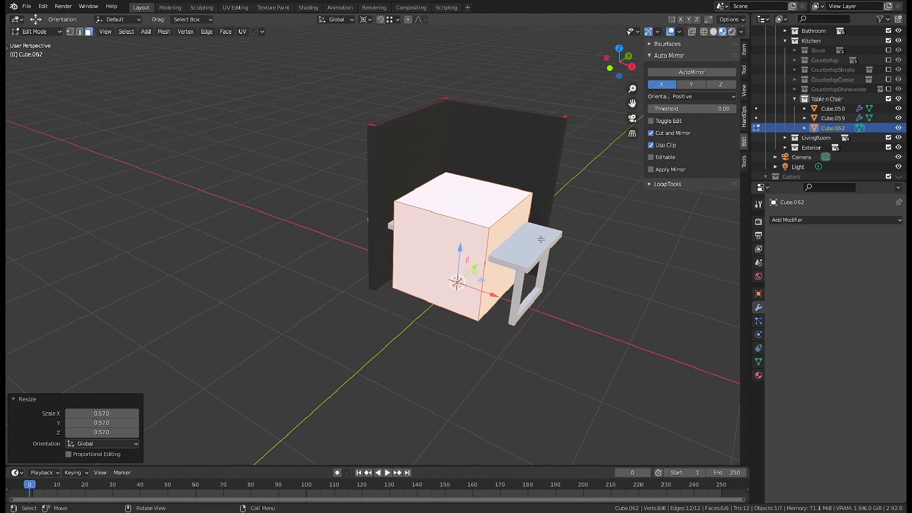
pyautogui.scroll(6, 541, 240)
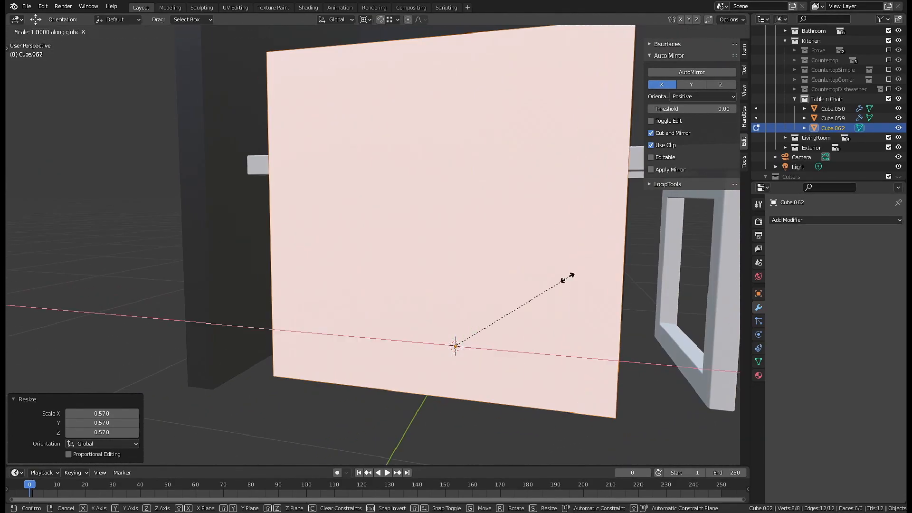
pyautogui.scroll(-6, 568, 278)
pyautogui.press('Tab')
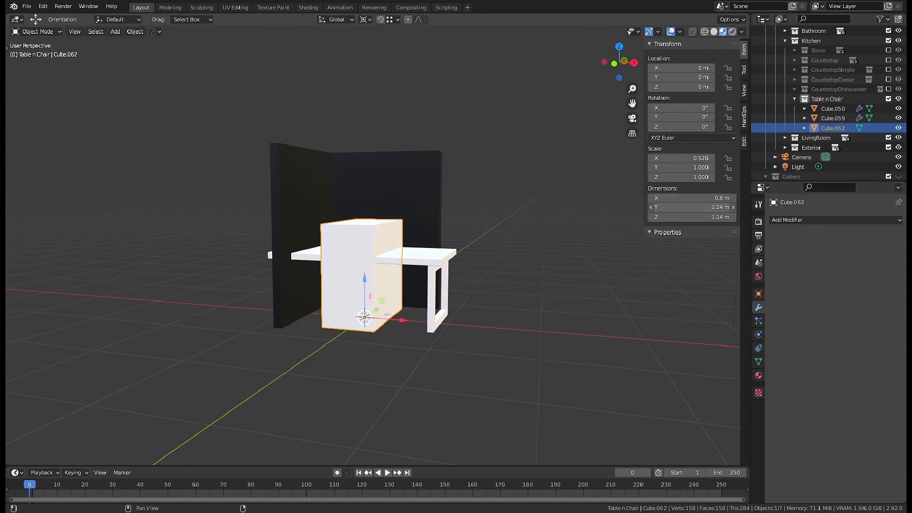
# Add a horizontal loop cut around the block at a height of 0.4 m above its base.
pyautogui.moveTo(547, 266); pyautogui.dragTo(482, 298, button='middle')
pyautogui.scroll(2, 419, 269)
pyautogui.press('Tab')
pyautogui.scroll(3, 480, 285)
pyautogui.click(478, 192)
pyautogui.moveTo(571, 243); pyautogui.dragTo(563, 244, button='middle')
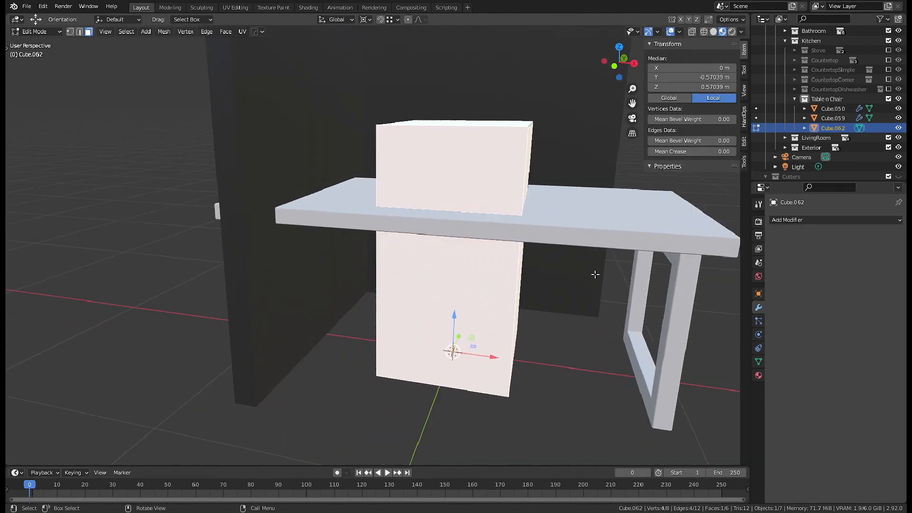
pyautogui.moveTo(595, 275); pyautogui.dragTo(527, 317, button='middle')
pyautogui.hotkey('ctrl', 'r')
pyautogui.click(529, 454)
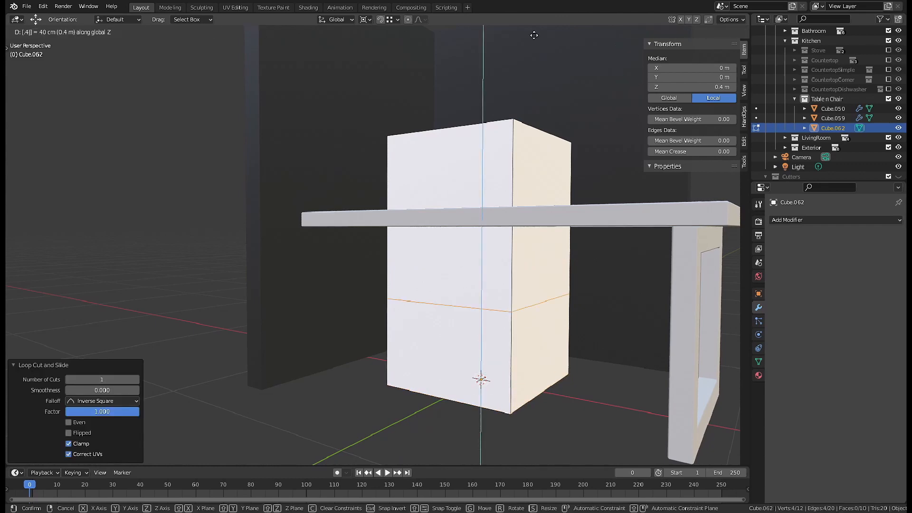
pyautogui.press('Return')
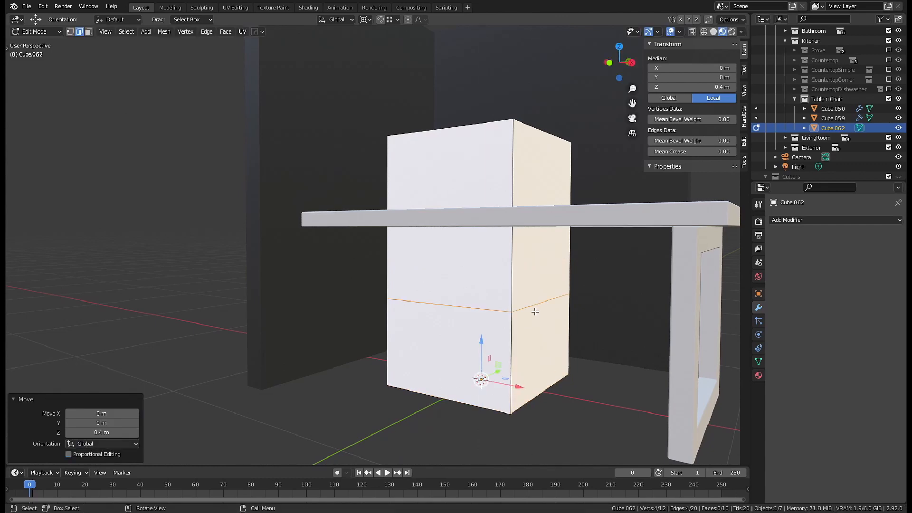
# Add a vertical loop cut 0.07 m in from the block's positive X side.
pyautogui.moveTo(535, 311); pyautogui.dragTo(526, 214, button='middle')
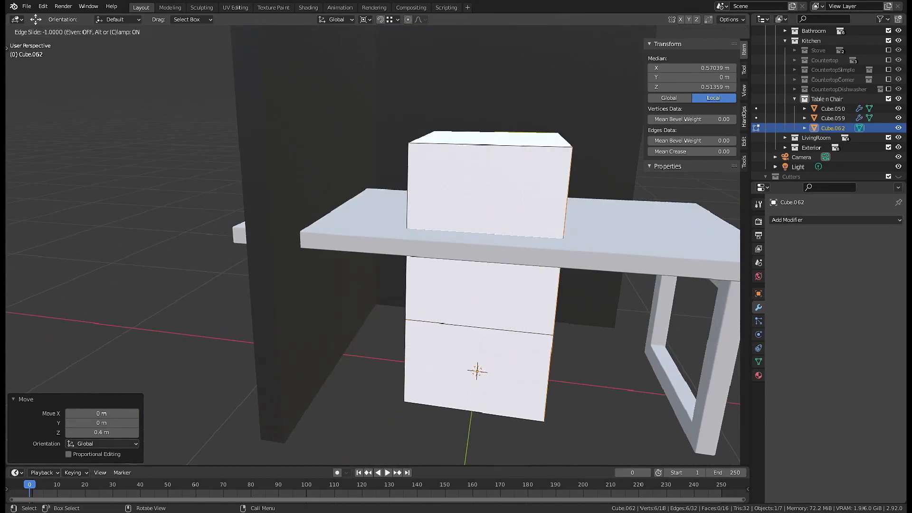
pyautogui.click(644, 182)
pyautogui.press('g')
pyautogui.press('x')
pyautogui.press('Return')
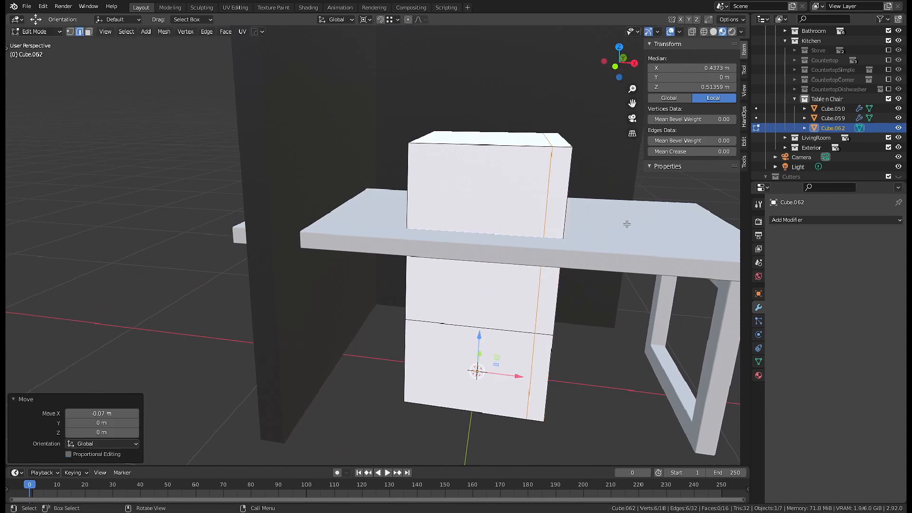
# Duplicate the two narrow front faces beside the vertical cut, separate them into a new object and select it.
pyautogui.press('3')
pyautogui.click(548, 320)
pyautogui.keyDown('shift'); pyautogui.click(540, 366); pyautogui.keyUp('shift')
pyautogui.moveTo(578, 356); pyautogui.dragTo(564, 351, button='middle')
pyautogui.hotkey('shift', 'd')
pyautogui.press('Escape')
pyautogui.press('p')
pyautogui.press('s')
pyautogui.press('Tab')
pyautogui.click(547, 343)
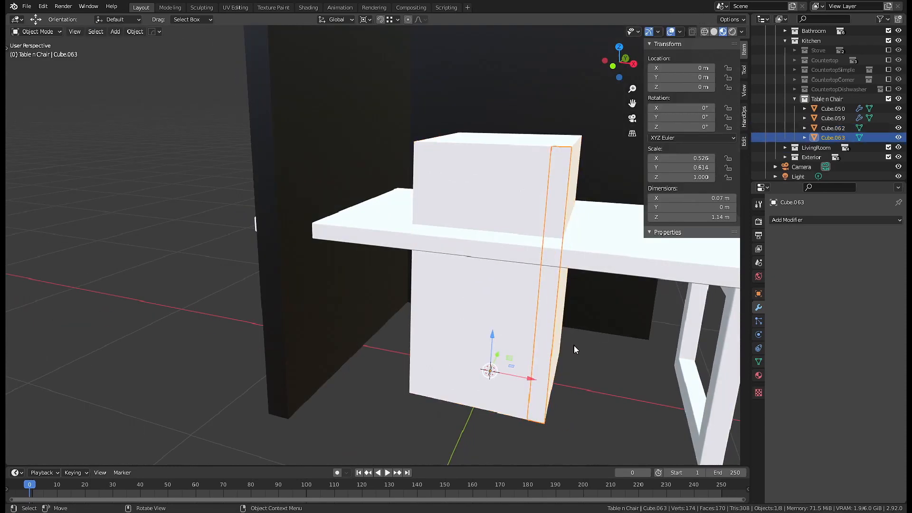
# Isolate the narrow strip in local view and extrude its faces 0.05 m along Y into a post.
pyautogui.press('KP_Divide')
pyautogui.press('Tab')
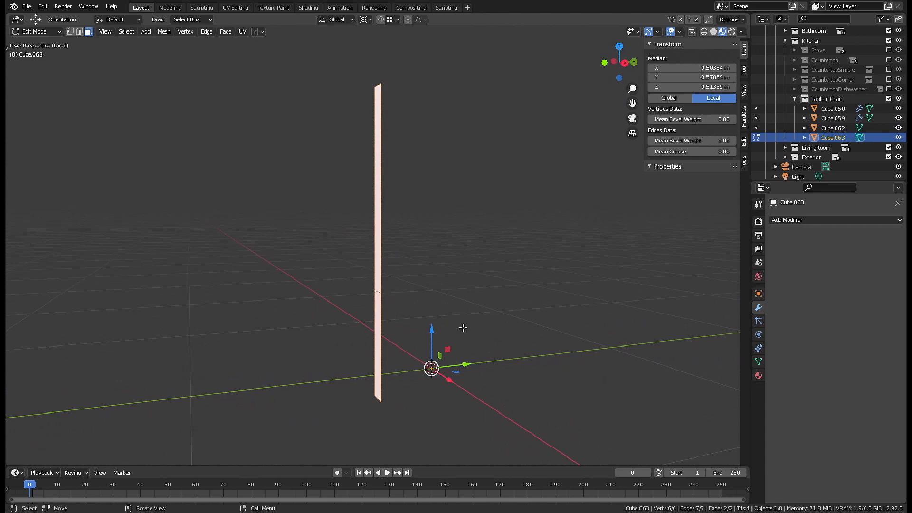
pyautogui.press('Return')
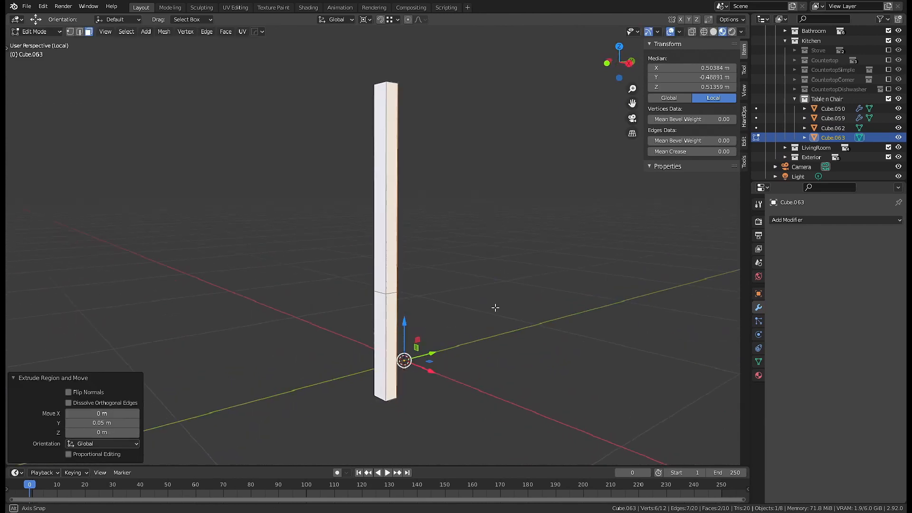
# Add a centred horizontal loop cut to the post's upper section.
pyautogui.hotkey('ctrl', 'r')
pyautogui.click(395, 204)
pyautogui.rightClick(395, 204)
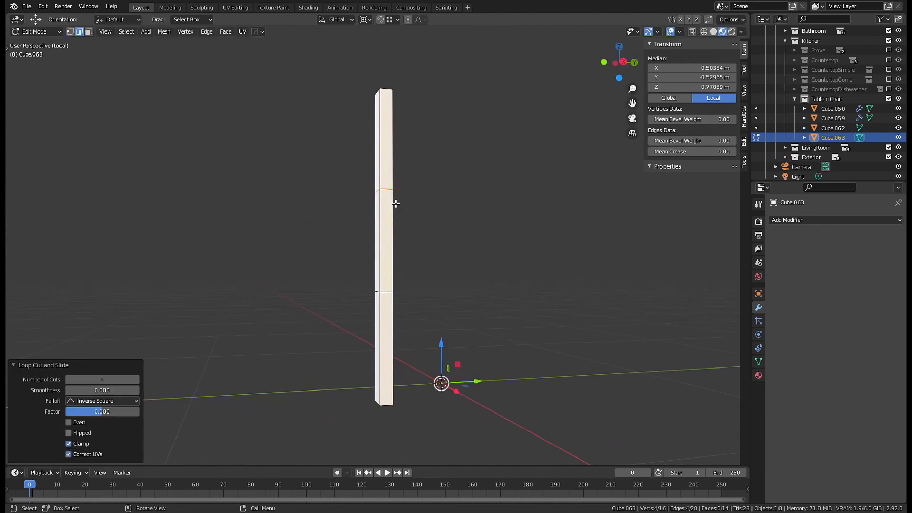
# Move the post's top face back toward negative Y and bevel the upper bend loop into a smooth curve.
pyautogui.moveTo(395, 204); pyautogui.dragTo(415, 335, button='middle')
pyautogui.press('3')
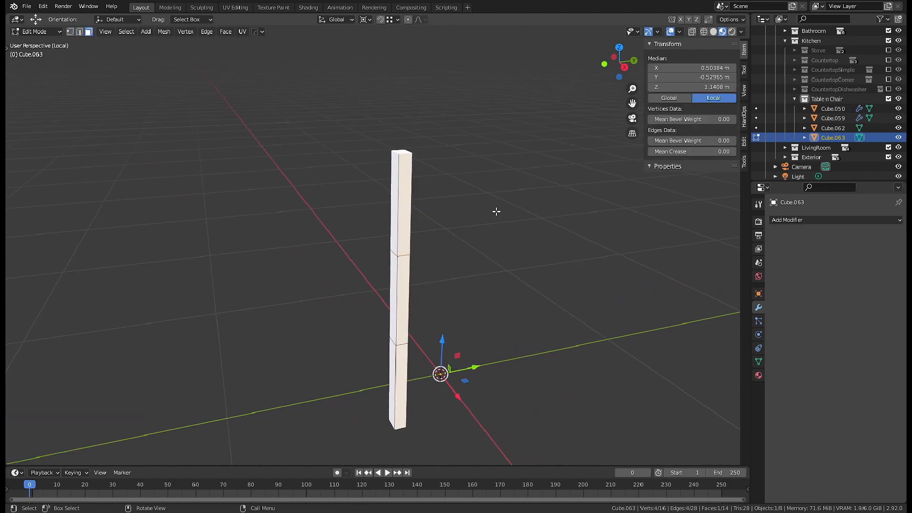
pyautogui.press('g')
pyautogui.press('y')
pyautogui.click(487, 211)
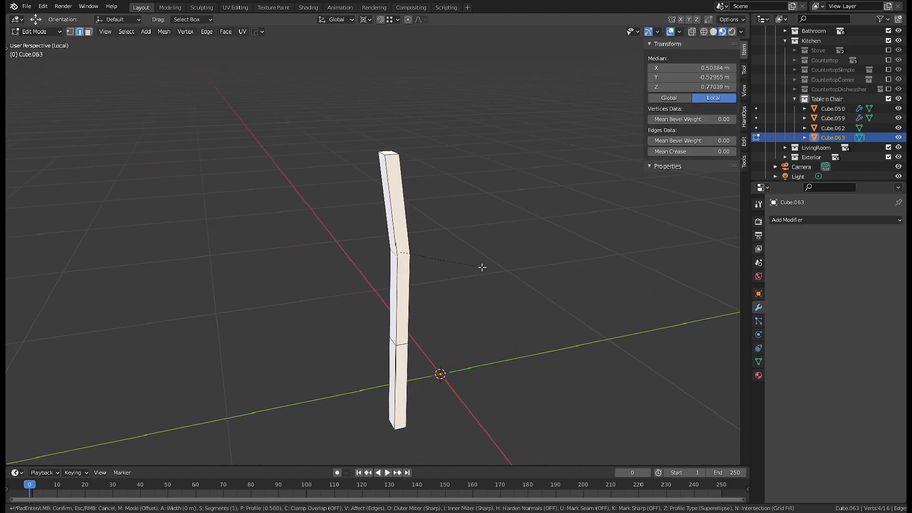
pyautogui.click(531, 283)
# Move the post's bottom face about 0.067 m toward negative Y to slant the lower leg.
pyautogui.moveTo(447, 338); pyautogui.dragTo(418, 313, button='middle')
pyautogui.keyDown('shift'); pyautogui.moveTo(422, 430); pyautogui.dragTo(469, 324, button='middle'); pyautogui.keyUp('shift')
pyautogui.click(444, 377)
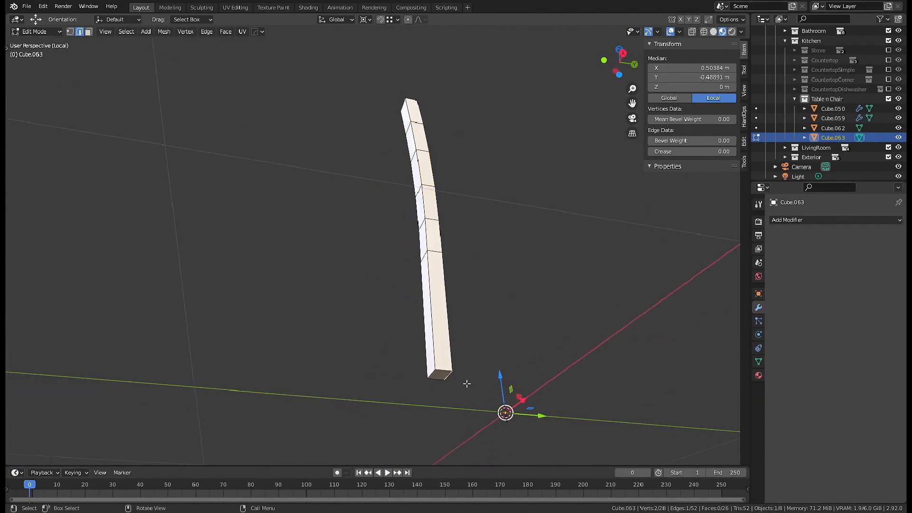
pyautogui.press('3')
pyautogui.click(444, 375)
pyautogui.moveTo(484, 376); pyautogui.dragTo(475, 389, button='middle')
pyautogui.click(455, 389)
# Add a centred loop cut across the slanted lower section of the post.
pyautogui.moveTo(472, 350); pyautogui.dragTo(466, 358, button='middle')
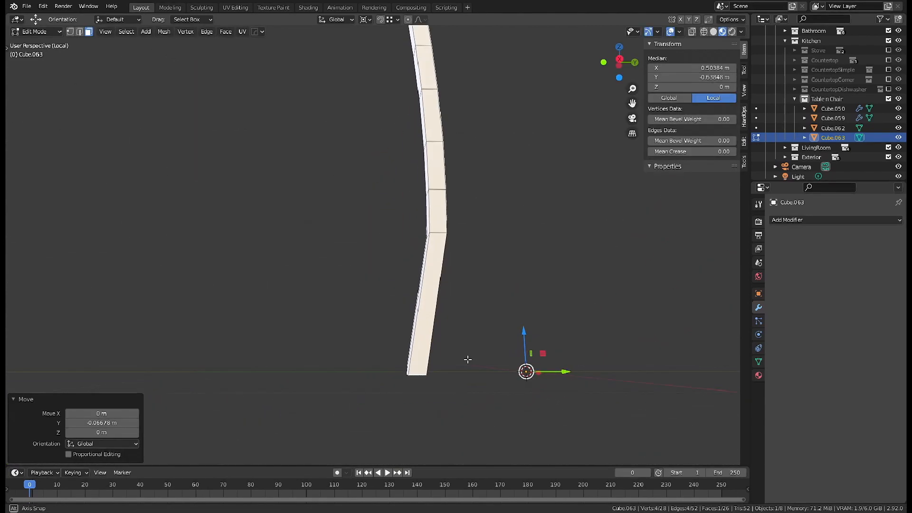
pyautogui.hotkey('ctrl', 'r')
pyautogui.click(466, 320)
pyautogui.rightClick(466, 320)
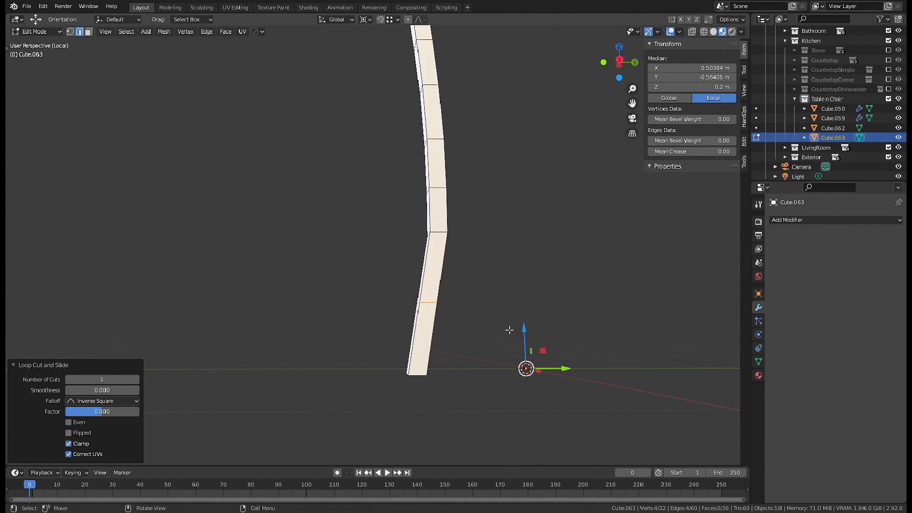
# Move the post's lower loop about 0.018 m toward positive Y and bevel it into a curve with 3 segments.
pyautogui.click(501, 322)
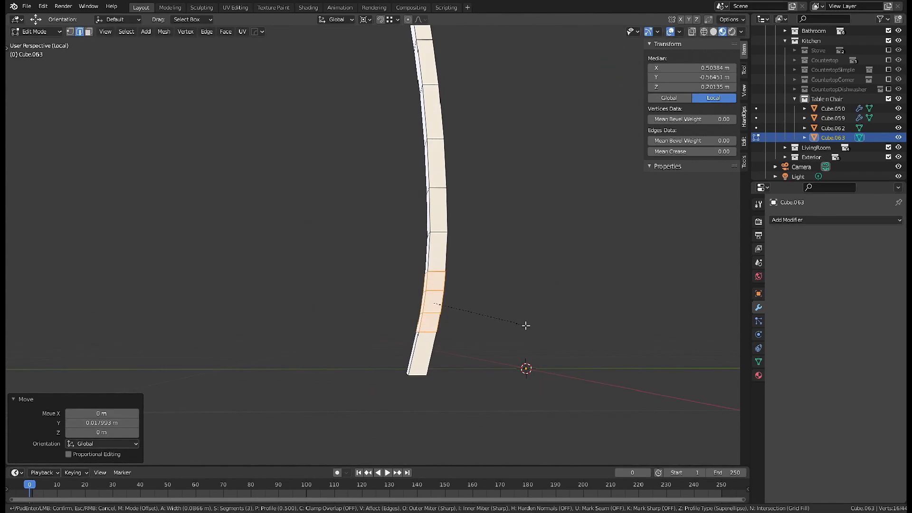
pyautogui.click(542, 327)
pyautogui.moveTo(542, 327); pyautogui.dragTo(576, 344, button='middle')
# Add a Mirror modifier on the X axis to the post, with U and V offsets of 1.0.
pyautogui.press('Tab')
pyautogui.scroll(-4, 499, 261)
pyautogui.moveTo(477, 260); pyautogui.dragTo(523, 262, button='middle')
pyautogui.click(799, 220)
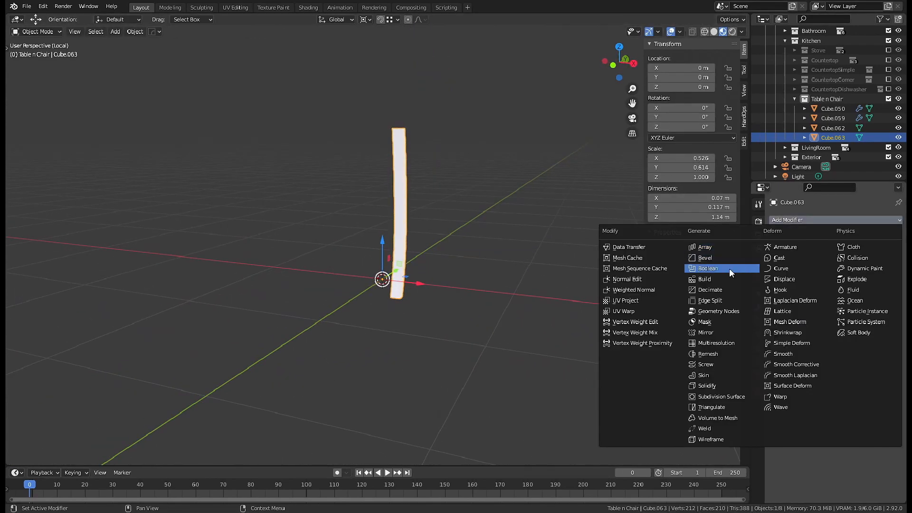
pyautogui.click(747, 332)
pyautogui.moveTo(855, 380); pyautogui.dragTo(892, 390)
pyautogui.moveTo(539, 283); pyautogui.dragTo(464, 287, button='middle')
pyautogui.press('Tab')
pyautogui.press('Tab')
# Bring back the full scene, duplicate the reference block's seat-height edge loop in place and separate it into its own object.
pyautogui.press('/')
pyautogui.click(574, 331)
pyautogui.press('Tab')
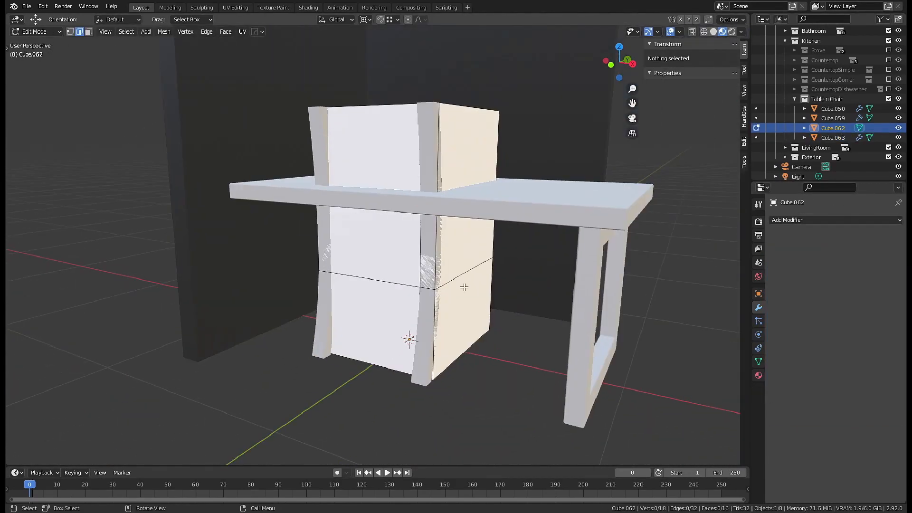
pyautogui.keyDown('alt'); pyautogui.click(455, 278); pyautogui.keyUp('alt')
pyautogui.moveTo(523, 278); pyautogui.dragTo(432, 278, button='middle')
pyautogui.hotkey('shift', 'd')
pyautogui.press('Escape')
pyautogui.press('p')
pyautogui.click(434, 278)
pyautogui.press('Tab')
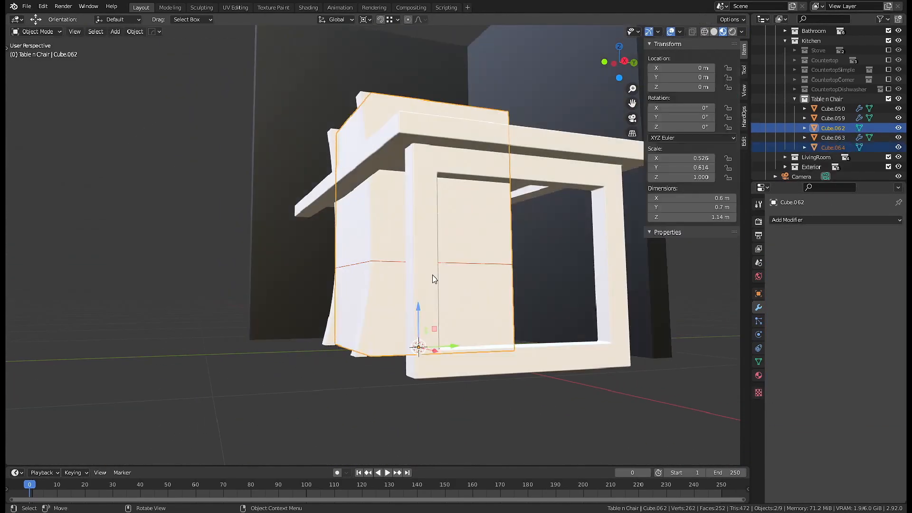
# Hide the reference block and fill the separated seat-height loop with a face to form the seat plane.
pyautogui.click(831, 147)
pyautogui.press('Tab')
pyautogui.moveTo(413, 228); pyautogui.dragTo(468, 209, button='middle')
pyautogui.press('Tab')
pyautogui.click(463, 147)
pyautogui.press('h')
pyautogui.click(457, 280)
pyautogui.press('Tab')
pyautogui.press('f')
pyautogui.hotkey('alt', 'a')
pyautogui.moveTo(457, 280); pyautogui.dragTo(485, 308, button='middle')
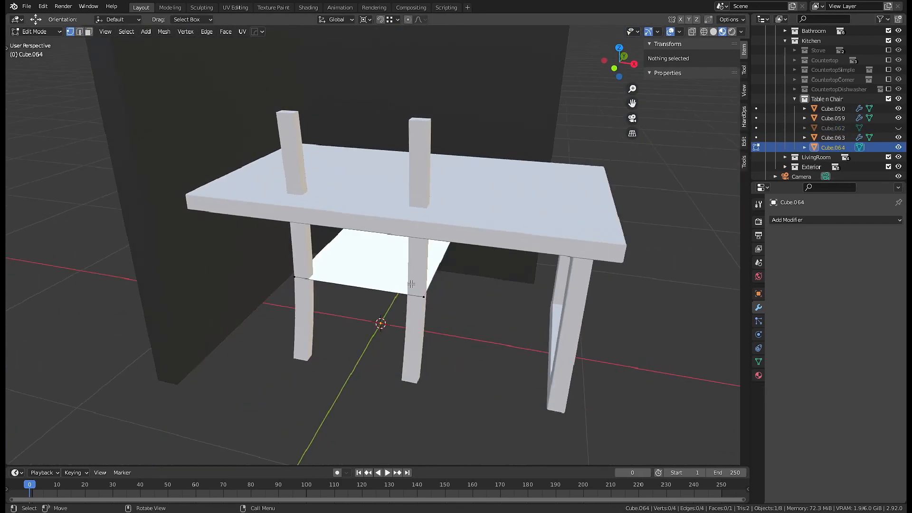
# Move the seat plane's rear edge about 0.015 m toward negative Y to meet the back posts.
pyautogui.press('2')
pyautogui.click(360, 285)
pyautogui.moveTo(380, 323); pyautogui.dragTo(372, 283, button='middle')
pyautogui.click(377, 297)
pyautogui.scroll(5, 373, 283)
pyautogui.keyDown('shift'); pyautogui.moveTo(375, 373); pyautogui.dragTo(401, 329, button='middle'); pyautogui.keyUp('shift')
pyautogui.press('g')
pyautogui.press('y')
pyautogui.click(457, 333)
pyautogui.scroll(-6, 451, 342)
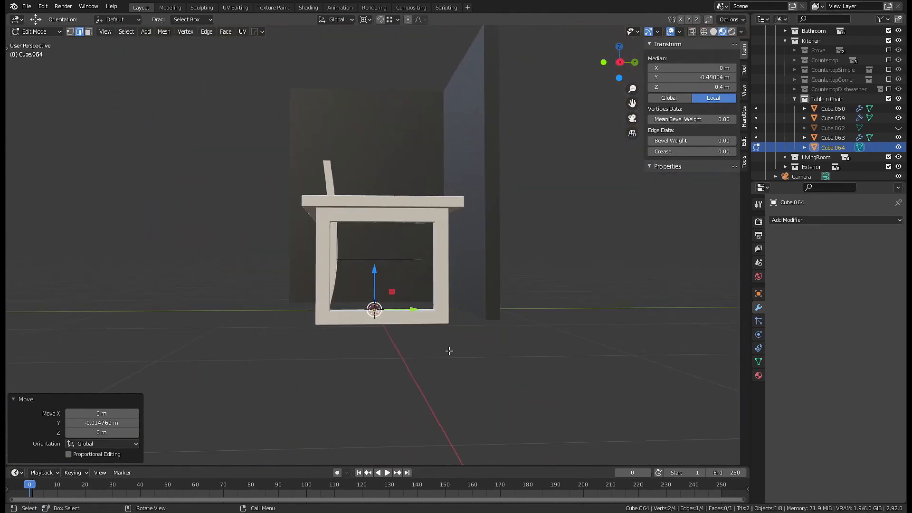
# Isolate the seat plane and the mirrored back posts in local view.
pyautogui.moveTo(376, 300); pyautogui.dragTo(368, 261, button='middle')
pyautogui.scroll(6, 381, 290)
pyautogui.scroll(-8, 326, 265)
pyautogui.press('Tab')
pyautogui.keyDown('shift'); pyautogui.click(386, 224); pyautogui.keyUp('shift')
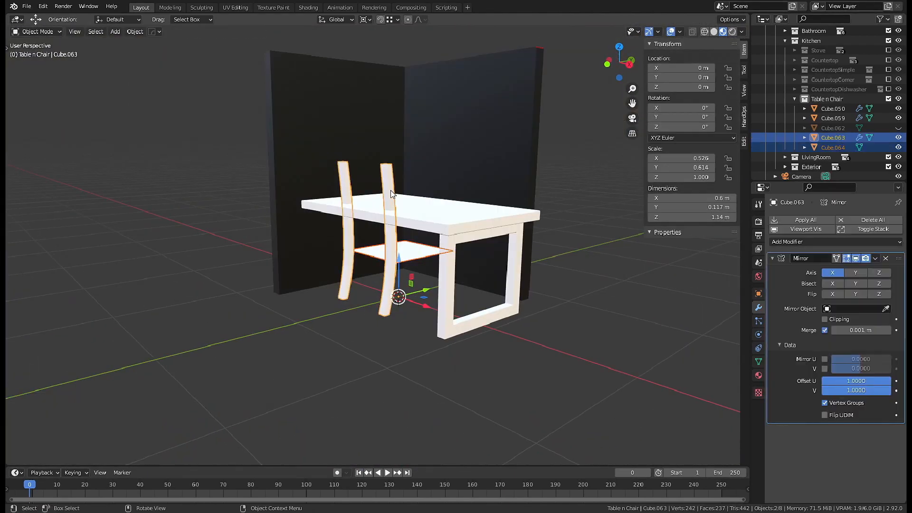
pyautogui.press('/')
pyautogui.moveTo(462, 238); pyautogui.dragTo(448, 319, button='middle')
# Move the seat plane's front edge by -0.005 m along Y.
pyautogui.click(448, 318)
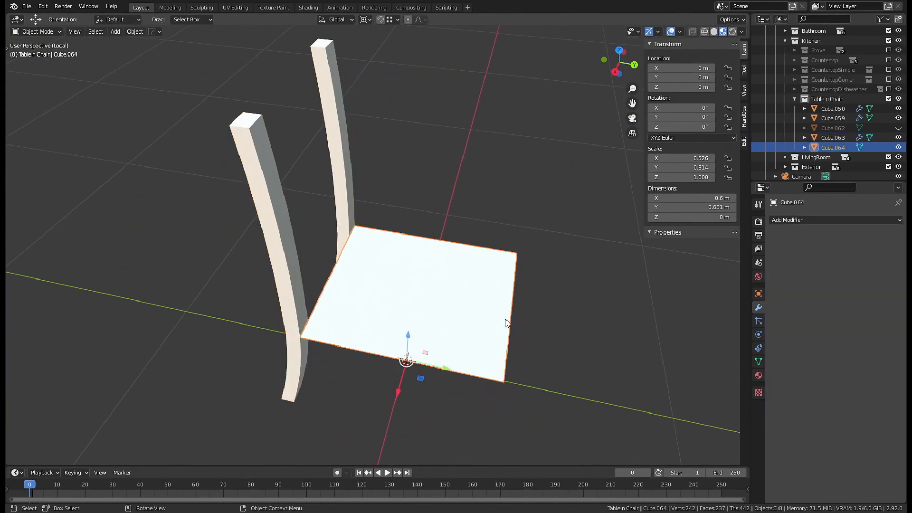
pyautogui.press('Tab')
pyautogui.write('-005')
pyautogui.press('Return')
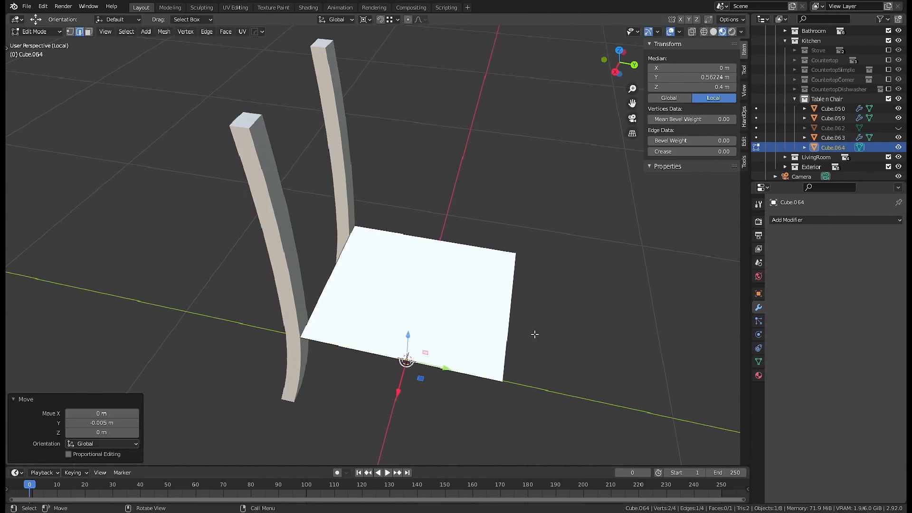
# Scale the seat plane slightly narrower along X and move its front edge about 0.031 m toward negative Y.
pyautogui.moveTo(533, 332)
pyautogui.mouseDown(button='middle')
pyautogui.moveTo(505, 373)
pyautogui.moveTo(527, 340)
pyautogui.mouseUp(button='middle')
pyautogui.press('s')
pyautogui.press('x')
pyautogui.press('a')
pyautogui.press('s')
pyautogui.press('x')
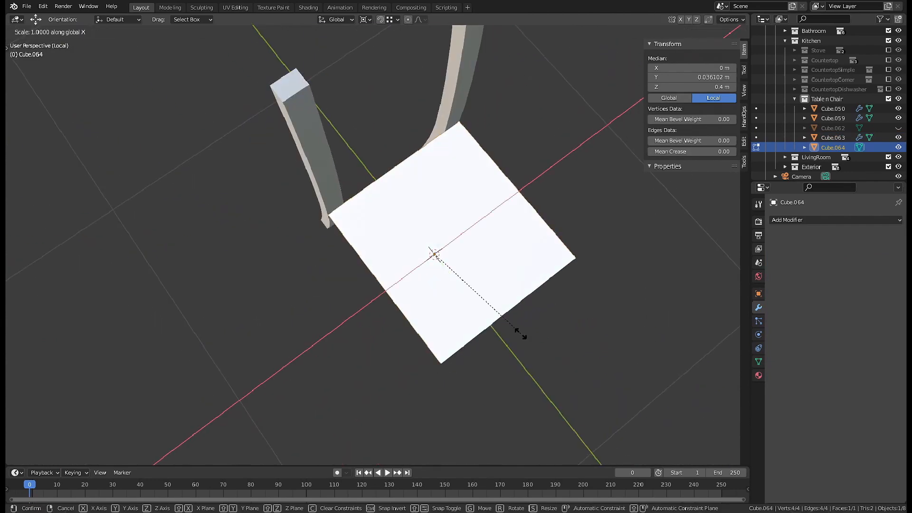
pyautogui.click(517, 329)
pyautogui.click(501, 316)
pyautogui.moveTo(455, 280); pyautogui.dragTo(453, 277)
# Set the transform pivot to Median Point and nudge the seat plane's front edge slightly toward the back.
pyautogui.click(365, 19)
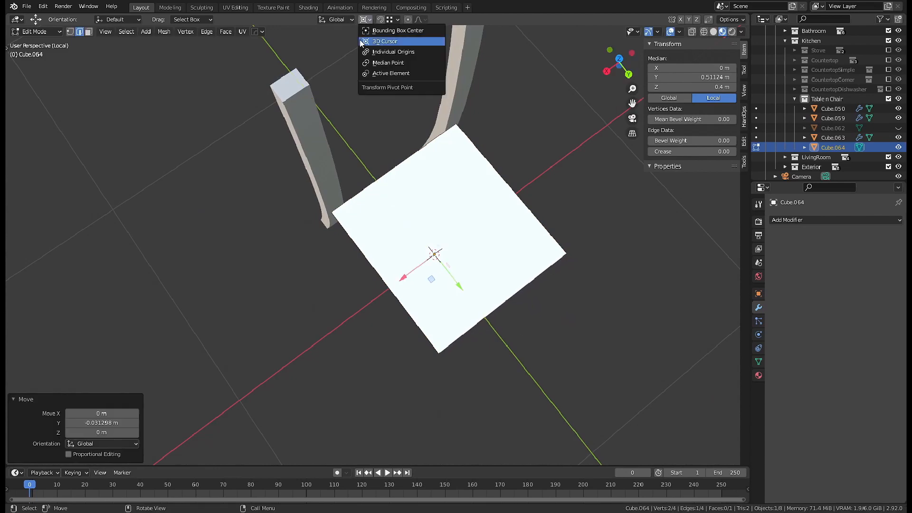
pyautogui.click(383, 63)
pyautogui.moveTo(511, 289); pyautogui.dragTo(534, 192, button='middle')
pyautogui.moveTo(542, 308); pyautogui.dragTo(540, 309)
pyautogui.moveTo(280, 366); pyautogui.dragTo(362, 357, button='middle')
# Duplicate the back post's edge loop at seat height in place and separate it into a new object.
pyautogui.press('Tab')
pyautogui.click(366, 346)
pyautogui.press('Tab')
pyautogui.keyDown('shift'); pyautogui.moveTo(362, 357); pyautogui.dragTo(454, 322, button='middle'); pyautogui.keyUp('shift')
pyautogui.rightClick(347, 318)
pyautogui.press('p')
pyautogui.click(454, 322)
pyautogui.press('Tab')
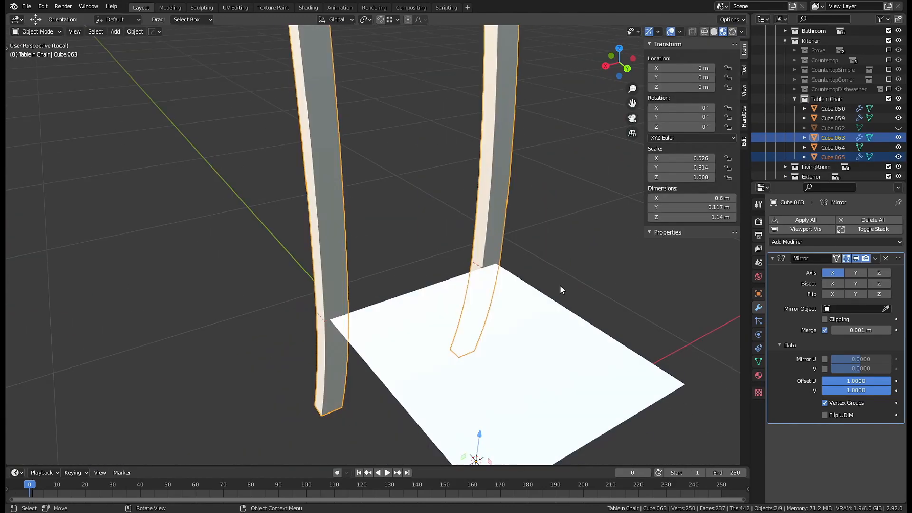
# Move the separated loop along Y to the seat's front corner and extrude it 0.4 m down as a front leg.
pyautogui.click(833, 157)
pyautogui.press('Tab')
pyautogui.moveTo(412, 294); pyautogui.dragTo(266, 312, button='middle')
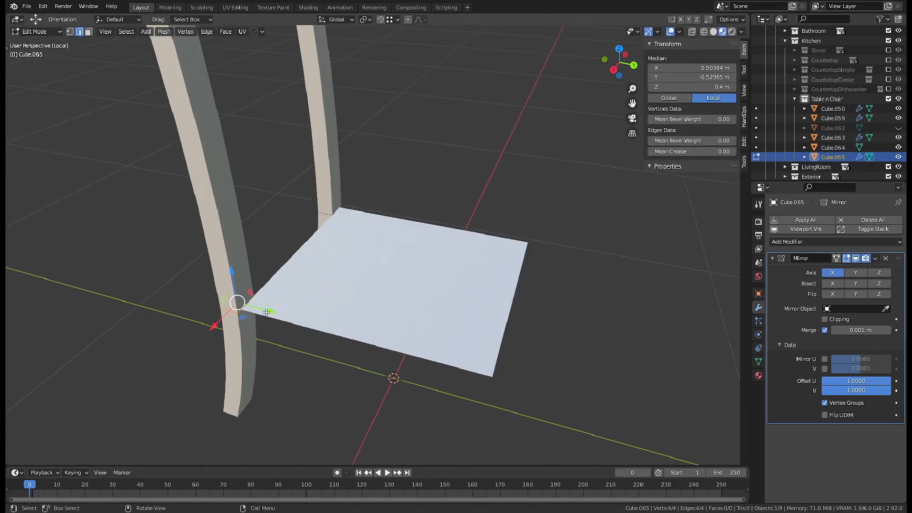
pyautogui.click(564, 366)
pyautogui.moveTo(564, 365); pyautogui.dragTo(326, 332, button='middle')
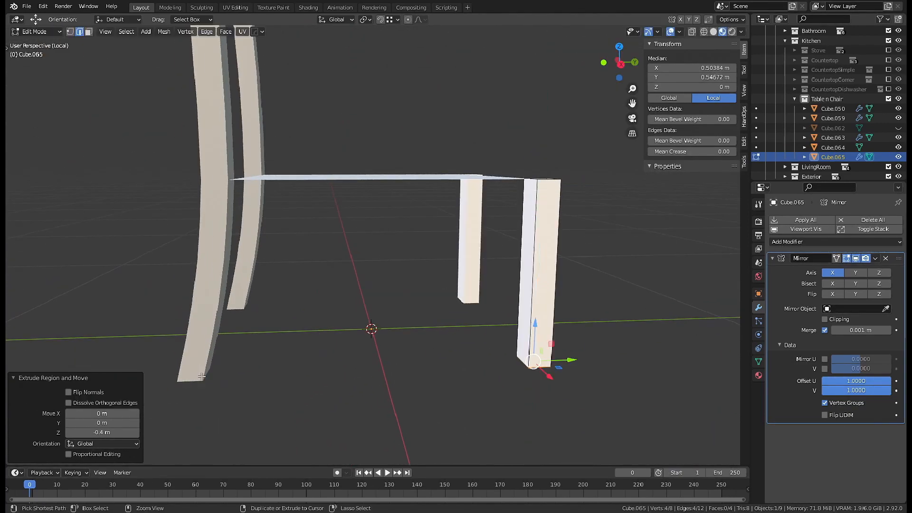
# Cap the front leg's open top with a face and recalculate the leg's normals.
pyautogui.moveTo(504, 256); pyautogui.dragTo(451, 266, button='middle')
pyautogui.keyDown('alt'); pyautogui.click(457, 255); pyautogui.keyUp('alt')
pyautogui.press('f')
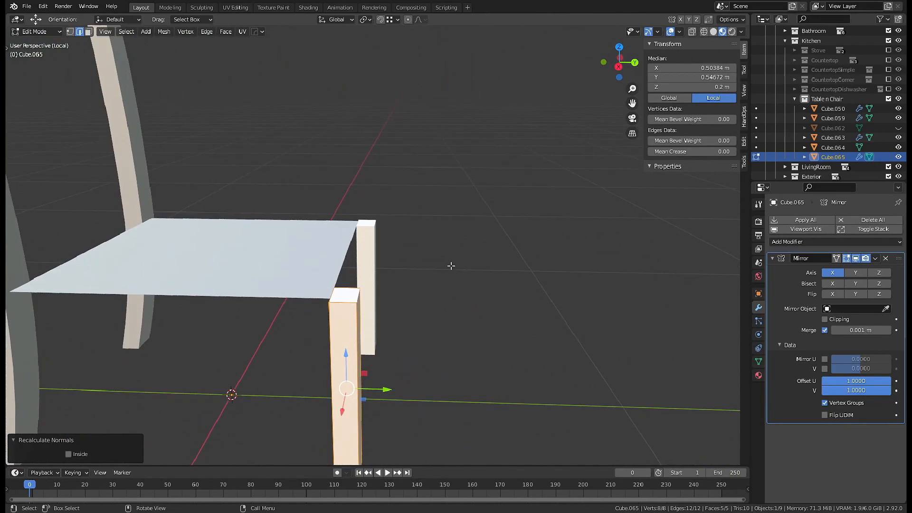
# Move the front leg along Y to line it up with the seat plane's front edge.
pyautogui.keyDown('shift'); pyautogui.moveTo(395, 313); pyautogui.dragTo(413, 284, button='middle'); pyautogui.keyUp('shift')
pyautogui.press('g')
pyautogui.press('y')
pyautogui.click(375, 283)
pyautogui.press('g')
pyautogui.press('y')
pyautogui.click(385, 261)
pyautogui.moveTo(442, 251); pyautogui.dragTo(344, 360, button='middle')
# Move the seat plane's side edge along X to the outer side of the front leg.
pyautogui.press('Tab')
pyautogui.click(391, 279)
pyautogui.press('Tab')
pyautogui.click(353, 315)
pyautogui.press('g')
pyautogui.press('x')
pyautogui.click(335, 362)
pyautogui.keyDown('shift'); pyautogui.moveTo(452, 294); pyautogui.dragTo(376, 316, button='middle'); pyautogui.keyUp('shift')
pyautogui.press('Tab')
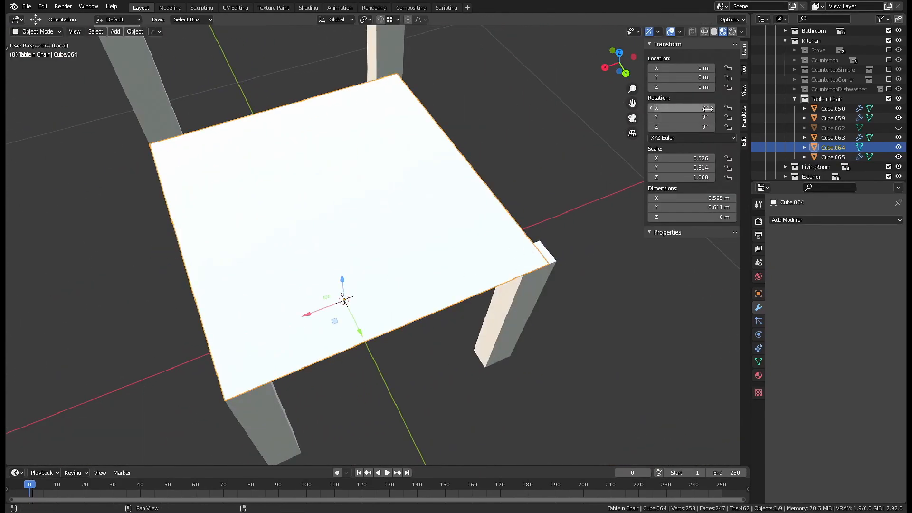
# Apply AutoMirror across the X axis to the seat plane with clipping on.
pyautogui.click(745, 142)
pyautogui.click(690, 72)
pyautogui.press('Tab')
# Add a loop cut to the seat half, slid to its outer side edge, and move it -0.04 m along X.
pyautogui.moveTo(309, 256)
pyautogui.mouseDown(button='middle')
pyautogui.moveTo(355, 258)
pyautogui.moveTo(309, 269)
pyautogui.mouseUp(button='middle')
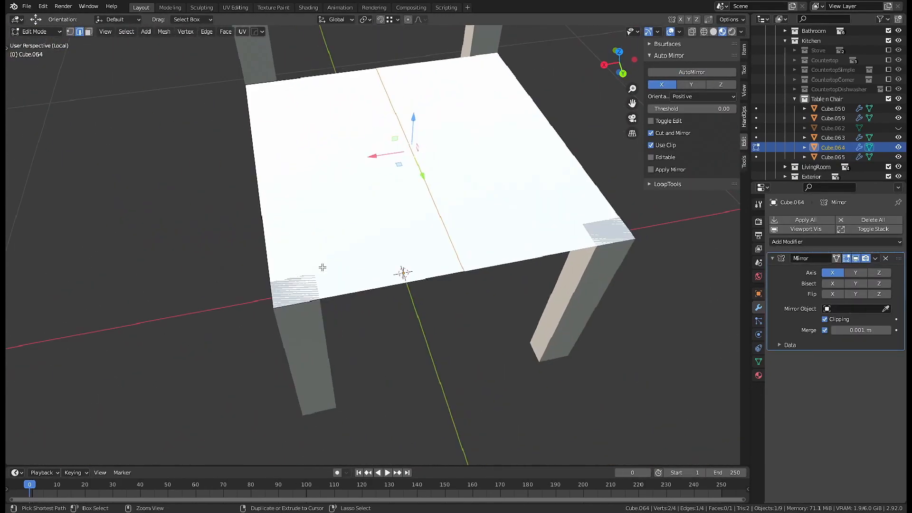
pyautogui.click(220, 296)
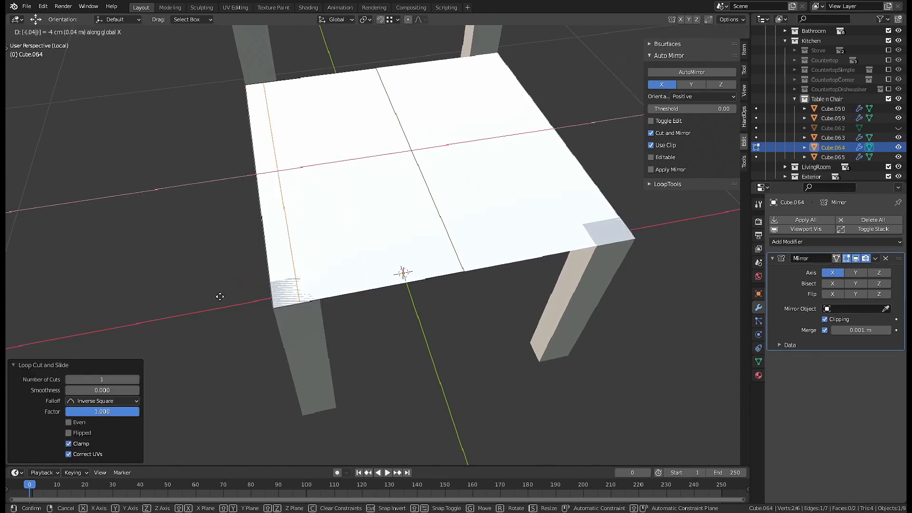
pyautogui.press('Return')
# Extrude the narrow outer strip of the seat downward to form a side rail.
pyautogui.moveTo(220, 296); pyautogui.dragTo(372, 189, button='middle')
pyautogui.press('3')
pyautogui.click(365, 210)
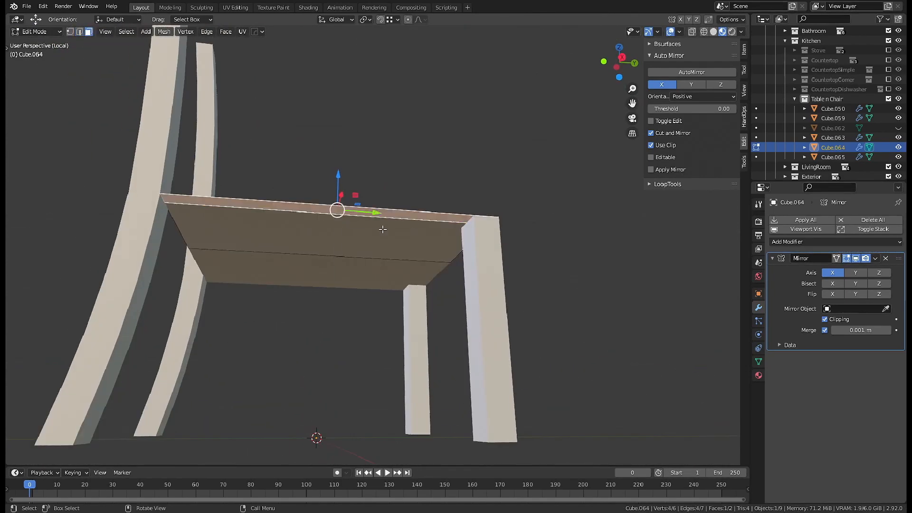
pyautogui.press('Return')
# Duplicate the edges around the side rail's open top in place and fill them with a face.
pyautogui.moveTo(383, 229); pyautogui.dragTo(456, 326, button='middle')
pyautogui.click(428, 258)
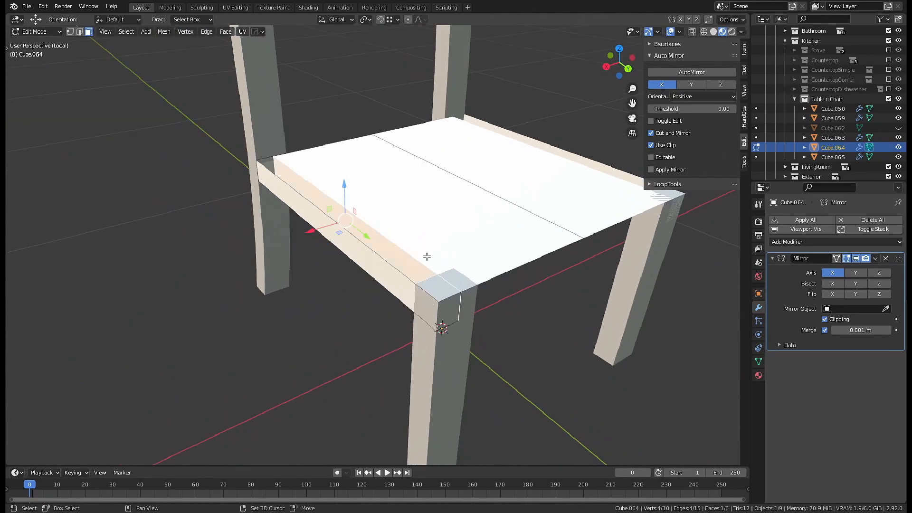
pyautogui.moveTo(428, 258); pyautogui.dragTo(428, 308, button='middle')
pyautogui.hotkey('shift', 'd')
pyautogui.rightClick(399, 320)
pyautogui.press('f')
# Move the selected face of the side rail vertically along Z.
pyautogui.press('3')
pyautogui.click(427, 307)
pyautogui.press('g')
pyautogui.press('z')
pyautogui.click(370, 190)
# Adjust the seat and rail geometry near the front leg by moving the picked element along Y.
pyautogui.moveTo(374, 295); pyautogui.dragTo(449, 308, button='middle')
pyautogui.click(407, 298)
pyautogui.click(391, 283)
pyautogui.moveTo(391, 282); pyautogui.dragTo(442, 354, button='middle')
pyautogui.press('g')
pyautogui.press('y')
pyautogui.click(373, 377)
# Delete the leftover vertex at the front leg's corner and offset the whole linked side rail by -0.001 m.
pyautogui.press('1')
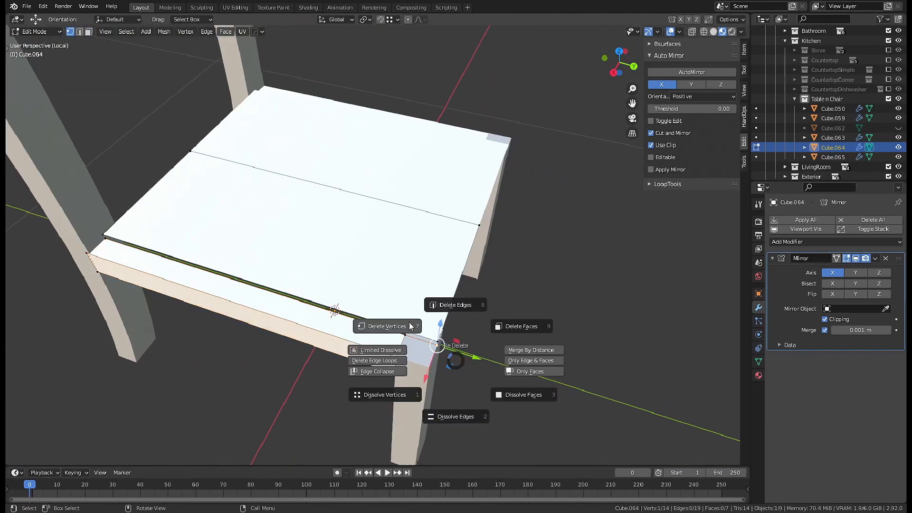
pyautogui.click(410, 326)
pyautogui.moveTo(410, 326); pyautogui.dragTo(358, 320, button='middle')
pyautogui.write('l')
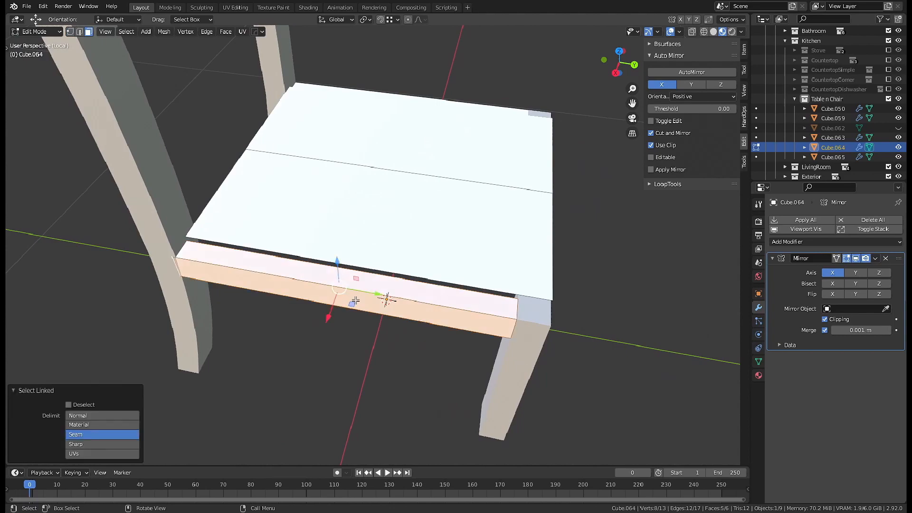
pyautogui.write('001-')
pyautogui.press('Return')
# Snap the seat panel's side edge along Z to the side rail's level and shift it slightly inward along X.
pyautogui.moveTo(356, 300); pyautogui.dragTo(357, 337, button='middle')
pyautogui.scroll(-3, 307, 281)
pyautogui.scroll(2, 329, 315)
pyautogui.press('2')
pyautogui.click(385, 312)
pyautogui.press('g')
pyautogui.press('z')
pyautogui.keyDown('ctrl'); pyautogui.click(369, 326); pyautogui.keyUp('ctrl')
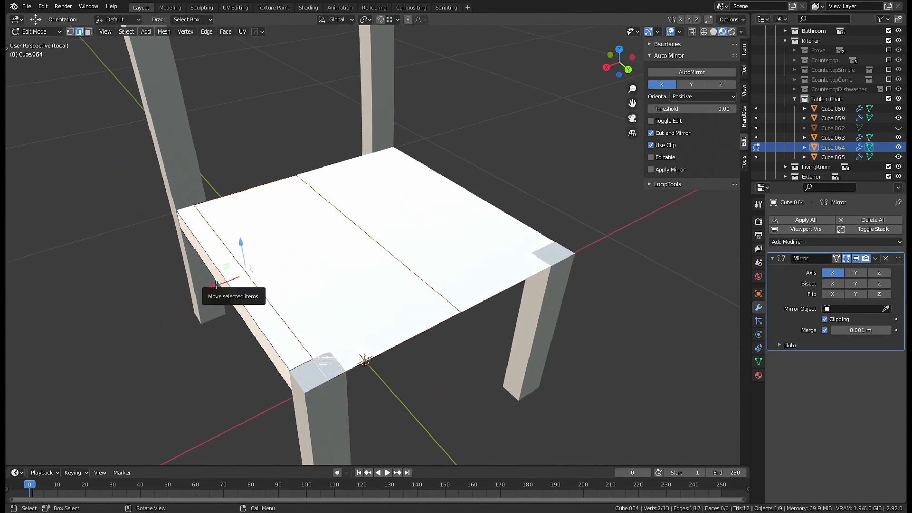
pyautogui.moveTo(216, 284); pyautogui.dragTo(218, 284)
# Extrude the seat panel upward and raise it 0.02 m along Z.
pyautogui.moveTo(219, 284); pyautogui.dragTo(382, 298, button='middle')
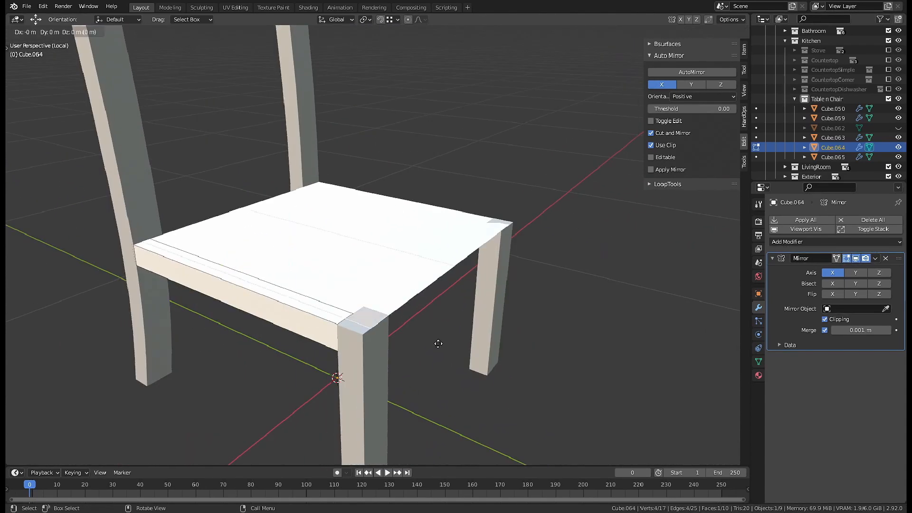
pyautogui.press('e')
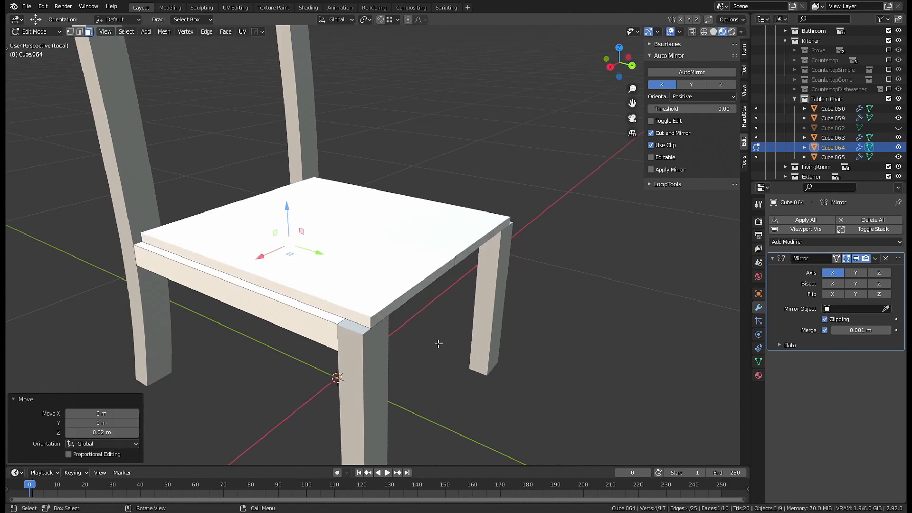
# Duplicate the seat panel's front face and move the copy about 0.028 m down along Z.
pyautogui.moveTo(439, 344); pyautogui.dragTo(371, 220, button='middle')
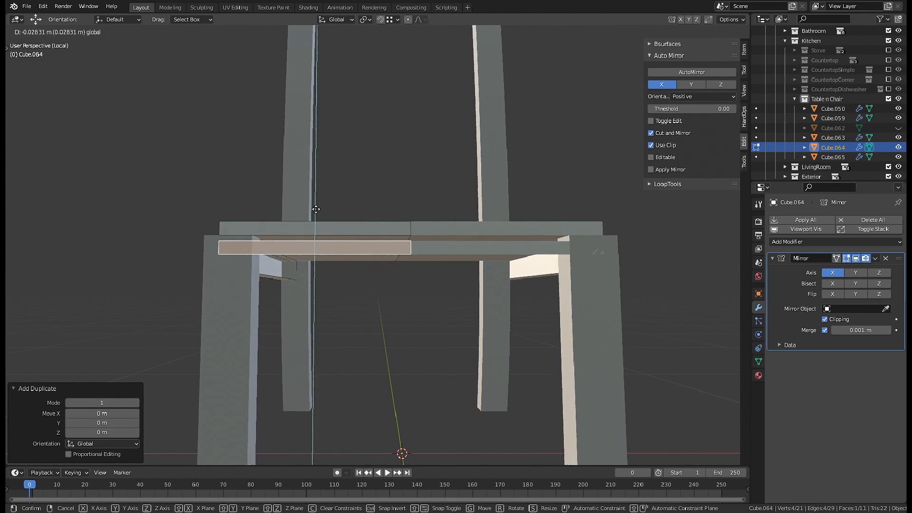
pyautogui.click(316, 209)
pyautogui.moveTo(316, 210); pyautogui.dragTo(338, 238, button='middle')
# Move the outer side of the strip below the seat's front along X to the front leg's inner side.
pyautogui.click(351, 240)
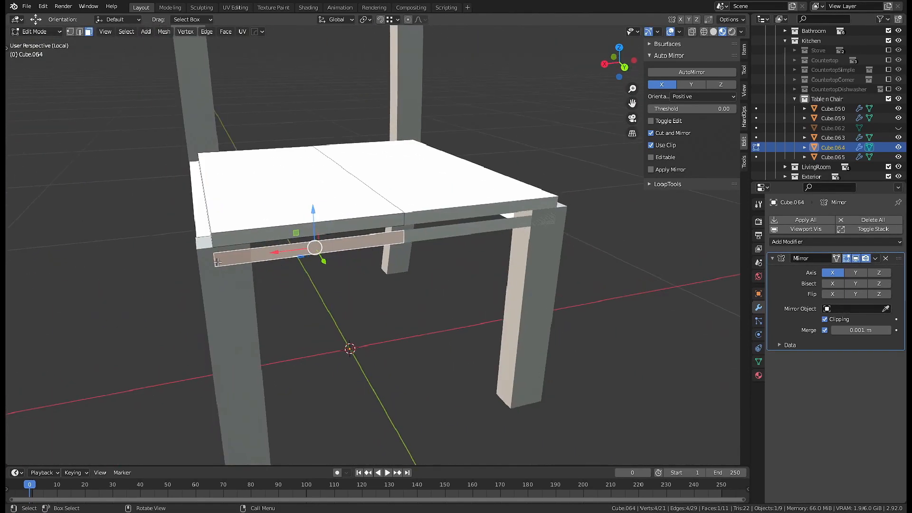
pyautogui.click(247, 244)
pyautogui.moveTo(246, 245); pyautogui.dragTo(281, 280, button='middle')
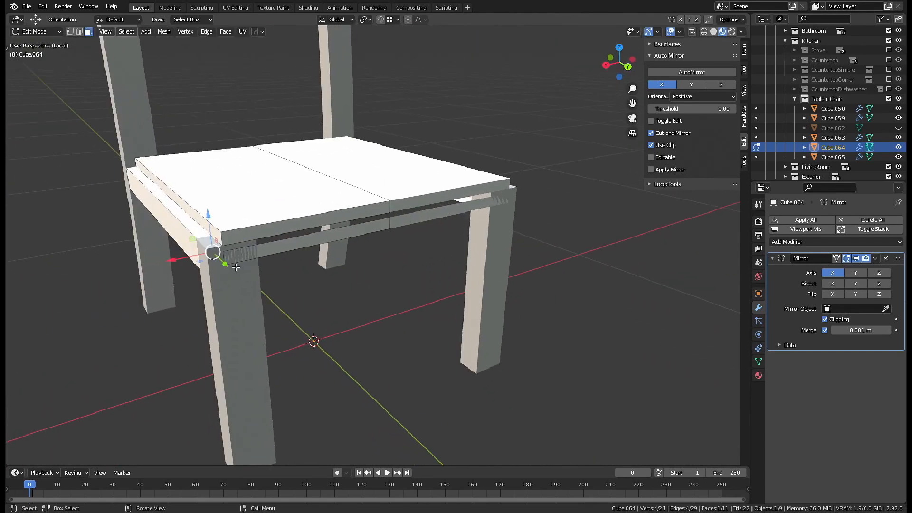
pyautogui.click(222, 258)
pyautogui.moveTo(222, 258); pyautogui.dragTo(193, 261, button='middle')
pyautogui.press('g')
pyautogui.press('x')
pyautogui.click(299, 274)
# Extrude the front strip into a solid rail and deepen it downward between the front legs.
pyautogui.press('3')
pyautogui.moveTo(306, 273); pyautogui.dragTo(335, 281, button='middle')
pyautogui.click(325, 249)
pyautogui.click(441, 216)
pyautogui.click(347, 243)
pyautogui.write('05-')
pyautogui.press('Return')
# Widen the seat panel by moving its side face outward along X over the side rail and front leg top.
pyautogui.scroll(-6, 347, 243)
pyautogui.moveTo(335, 281); pyautogui.dragTo(350, 324, button='middle')
pyautogui.scroll(2, 350, 324)
pyautogui.keyDown('shift'); pyautogui.moveTo(238, 288); pyautogui.dragTo(293, 310, button='middle'); pyautogui.keyUp('shift')
pyautogui.click(292, 310)
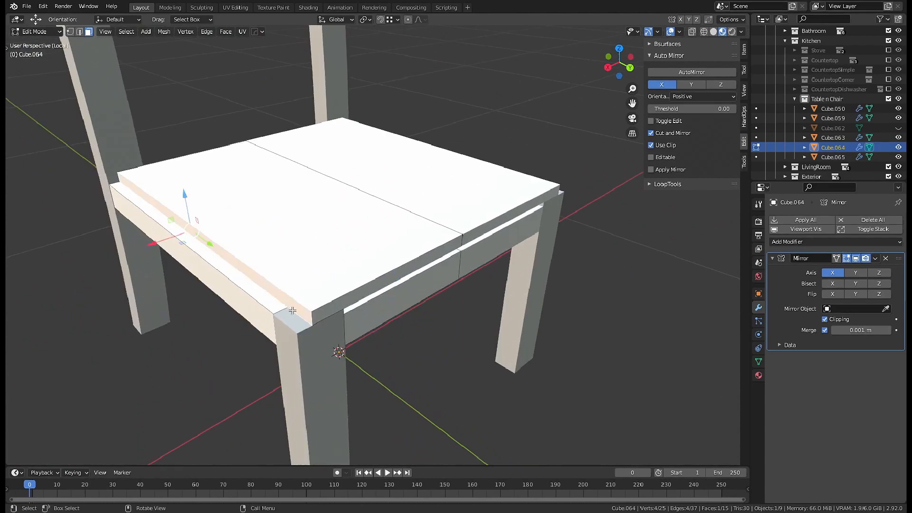
pyautogui.click(294, 330)
pyautogui.moveTo(380, 342); pyautogui.dragTo(367, 322, button='middle')
pyautogui.click(357, 309)
pyautogui.click(342, 283)
# Select the whole linked front rail together with the seat panel's front face and adjust their position along Y.
pyautogui.moveTo(245, 309); pyautogui.dragTo(372, 311, button='middle')
pyautogui.press('l')
pyautogui.press('g')
pyautogui.press('y')
pyautogui.click(302, 312)
pyautogui.click(293, 268)
pyautogui.press('g')
pyautogui.press('y')
pyautogui.click(380, 252)
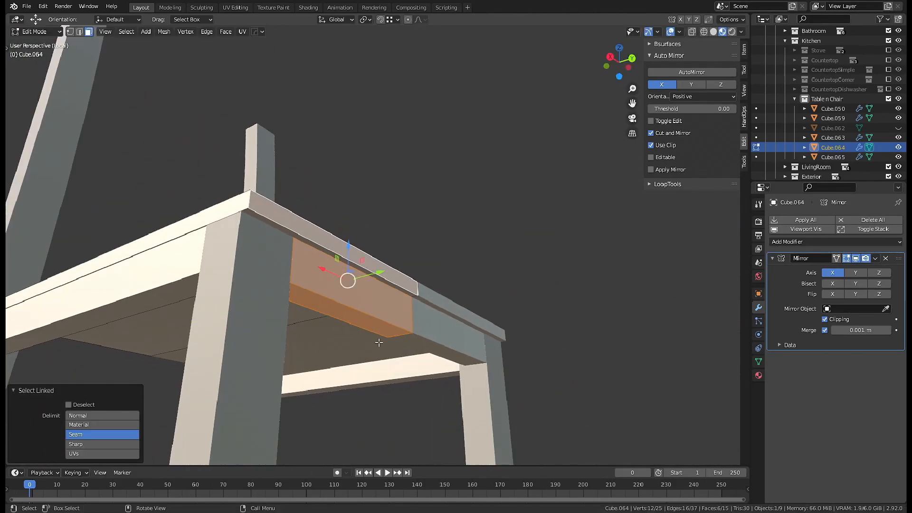
pyautogui.click(376, 323)
pyautogui.write('-')
pyautogui.press('Return')
# Fill the missing face in the seat frame and clear the selection.
pyautogui.moveTo(377, 323); pyautogui.dragTo(474, 314, button='middle')
pyautogui.scroll(-3, 442, 351)
pyautogui.moveTo(442, 350); pyautogui.dragTo(512, 360, button='middle')
pyautogui.press('2')
pyautogui.press('a')
pyautogui.moveTo(556, 249); pyautogui.dragTo(312, 309, button='middle')
pyautogui.scroll(-3, 522, 309)
pyautogui.scroll(3, 546, 352)
pyautogui.keyDown('shift'); pyautogui.moveTo(589, 356); pyautogui.dragTo(487, 337, button='middle'); pyautogui.keyUp('shift')
pyautogui.hotkey('alt', 'a')
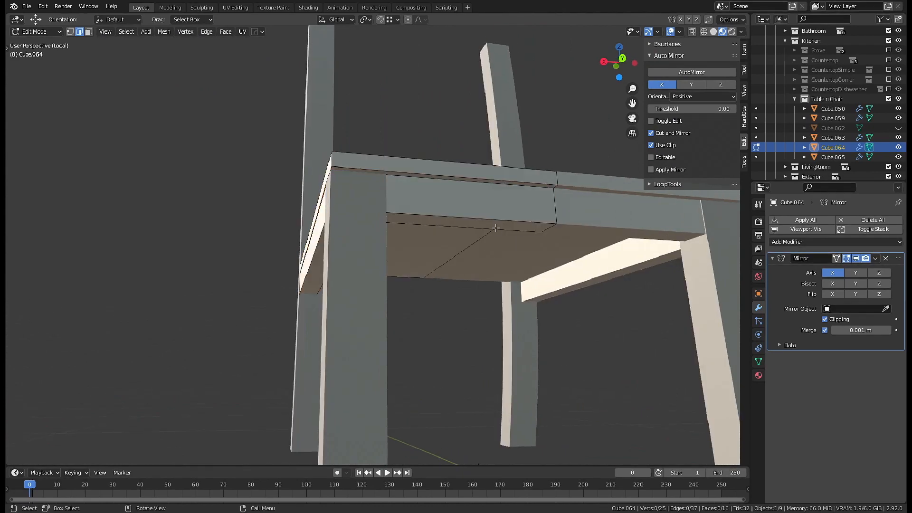
# Duplicate the linked front rail and move the copy along Y to the rear of the seat between the back posts.
pyautogui.press('l')
pyautogui.scroll(-5, 359, 275)
pyautogui.moveTo(261, 264); pyautogui.dragTo(367, 276, button='middle')
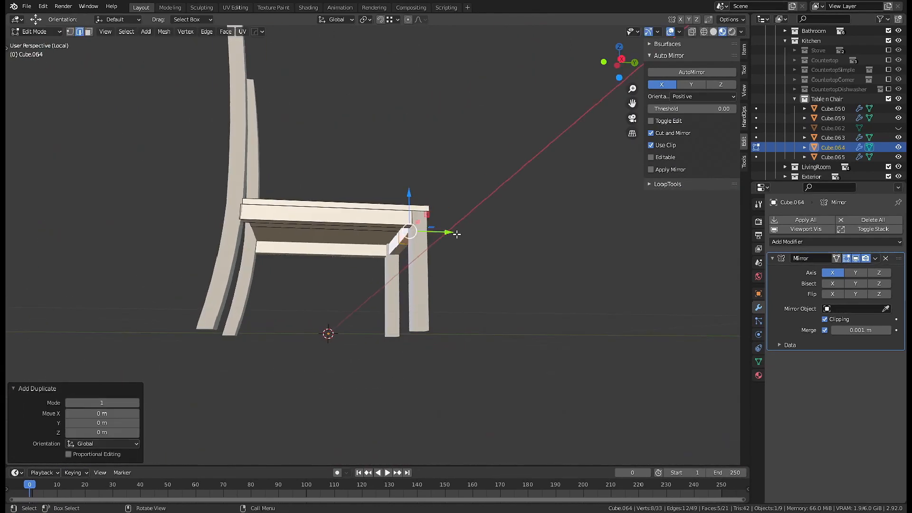
pyautogui.click(280, 231)
pyautogui.scroll(4, 280, 231)
pyautogui.moveTo(280, 231); pyautogui.dragTo(256, 316, button='middle')
pyautogui.click(343, 294)
# Cut an edge loop around the back post at seat level.
pyautogui.moveTo(494, 261); pyautogui.dragTo(411, 199, button='middle')
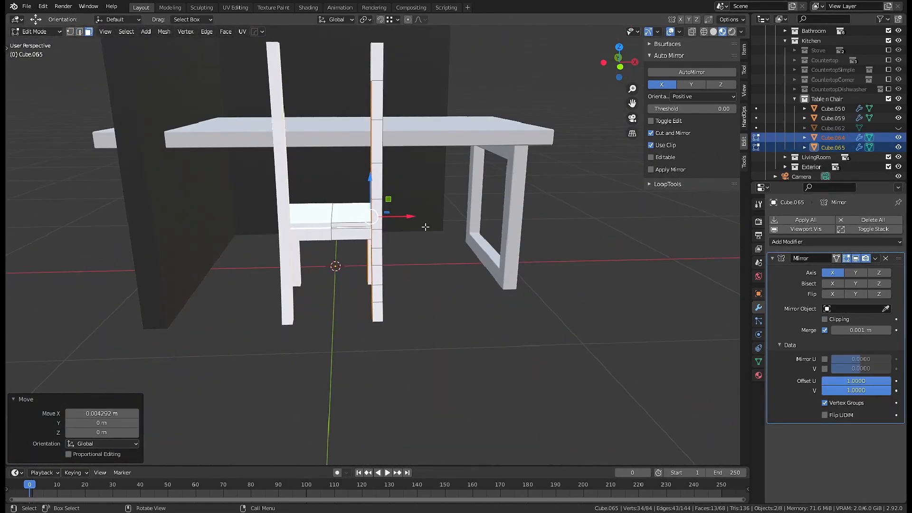
pyautogui.hotkey('ctrl', 'r')
pyautogui.click(357, 227)
# Duplicate the back post's faces above the seat rail and move the copy inward along X as a narrower back slat.
pyautogui.scroll(3, 357, 227)
pyautogui.press('3')
pyautogui.click(412, 199)
pyautogui.moveTo(427, 244); pyautogui.dragTo(431, 224, button='middle')
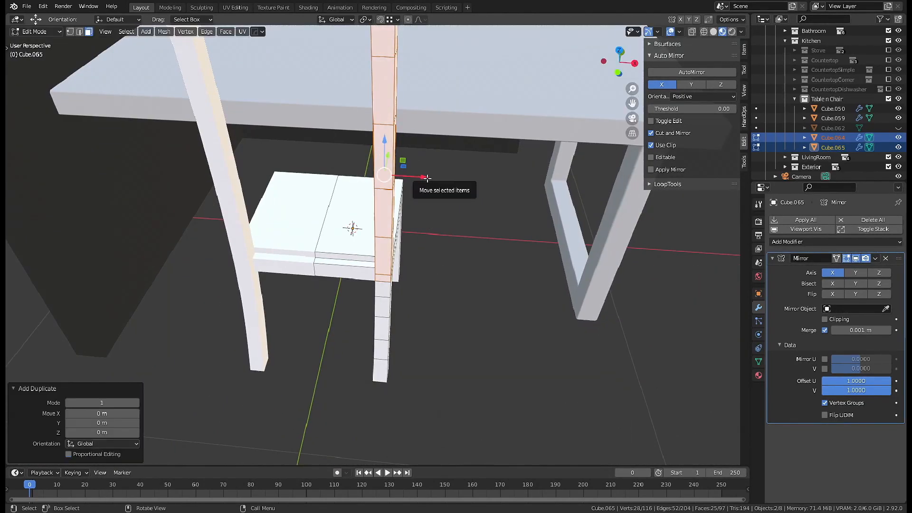
pyautogui.moveTo(427, 178); pyautogui.dragTo(389, 177)
pyautogui.moveTo(392, 182); pyautogui.dragTo(410, 241, button='middle')
pyautogui.press('s')
pyautogui.press('x')
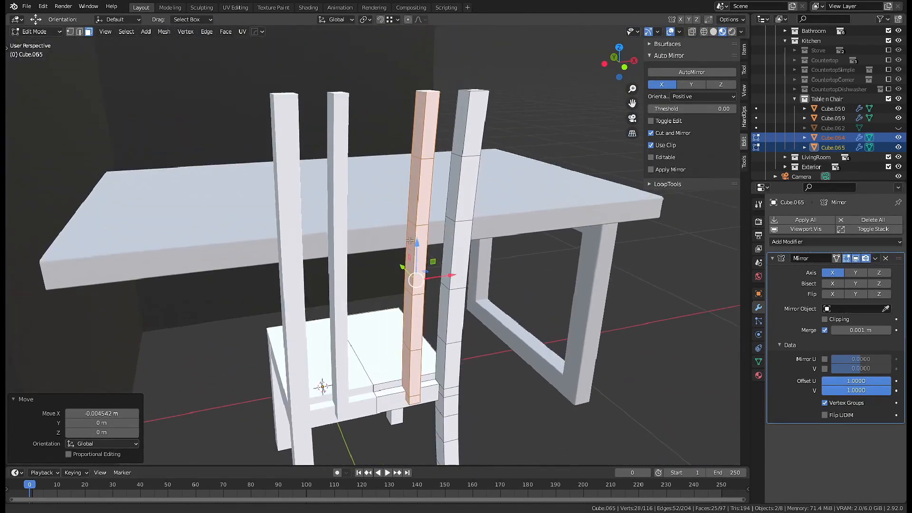
# Duplicate the back slat and move the copy along X toward the chair's centre.
pyautogui.press('g')
pyautogui.press('x')
pyautogui.click(427, 317)
# Delete the inner side faces of the second slat and move the slat along X to the mirror centre.
pyautogui.click(397, 373)
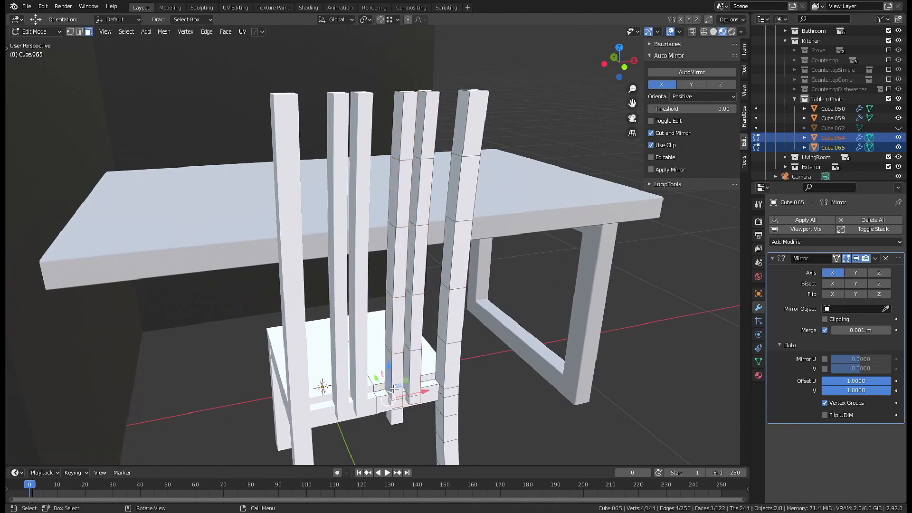
pyautogui.keyDown('ctrl'); pyautogui.click(397, 130); pyautogui.keyUp('ctrl')
pyautogui.press('x')
pyautogui.click(417, 194)
pyautogui.moveTo(416, 194); pyautogui.dragTo(392, 348, button='middle')
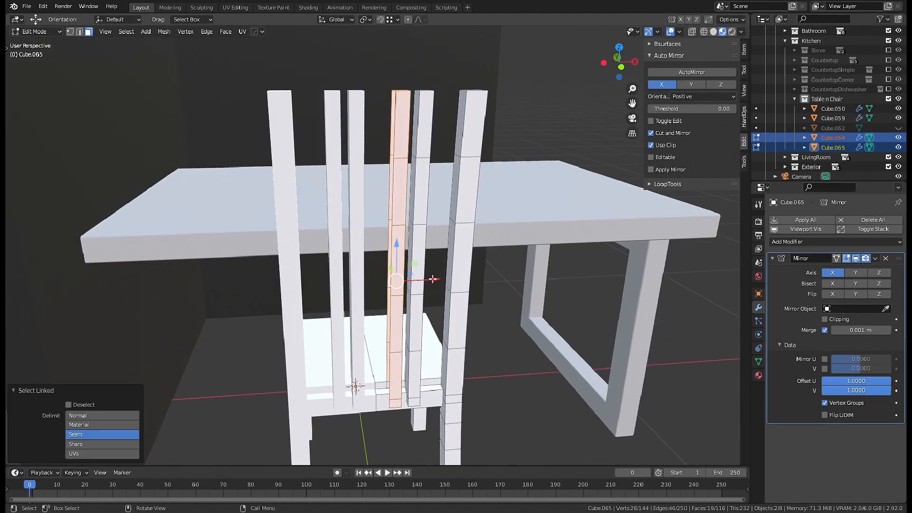
pyautogui.moveTo(433, 279); pyautogui.dragTo(416, 279)
pyautogui.moveTo(417, 278); pyautogui.dragTo(350, 266, button='middle')
# Close the open bottom ends of the back slats with faces and recalculate all normals outward.
pyautogui.press('Tab')
pyautogui.scroll(-6, 452, 326)
pyautogui.scroll(5, 440, 270)
pyautogui.scroll(5, 327, 256)
pyautogui.keyDown('shift'); pyautogui.moveTo(285, 273); pyautogui.dragTo(308, 274, button='middle'); pyautogui.keyUp('shift')
pyautogui.press('Tab')
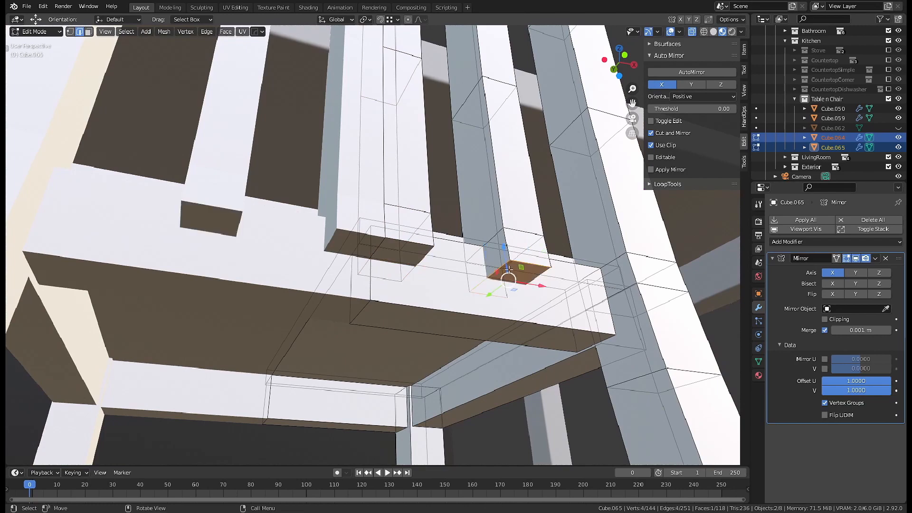
pyautogui.press('a')
pyautogui.hotkey('shift', 'n')
pyautogui.moveTo(509, 269); pyautogui.dragTo(388, 238, button='middle')
# Add an edge loop near the top of the back post and each slat, and select all three loops.
pyautogui.scroll(-10, 478, 291)
pyautogui.scroll(7, 479, 291)
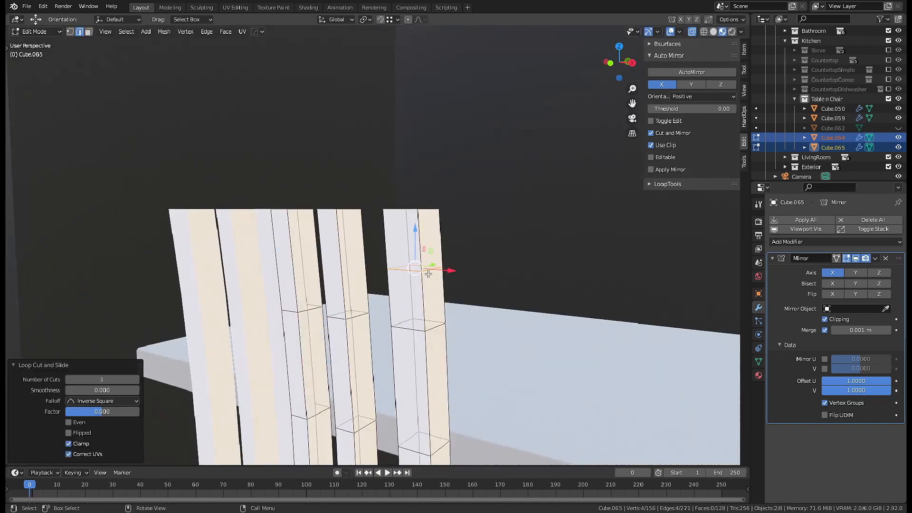
pyautogui.moveTo(308, 270); pyautogui.dragTo(352, 267, button='middle')
pyautogui.keyDown('alt'); pyautogui.keyDown('shift'); pyautogui.click(350, 265); pyautogui.keyUp('shift'); pyautogui.keyUp('alt')
pyautogui.keyDown('alt'); pyautogui.keyDown('shift'); pyautogui.click(428, 269); pyautogui.keyUp('shift'); pyautogui.keyUp('alt')
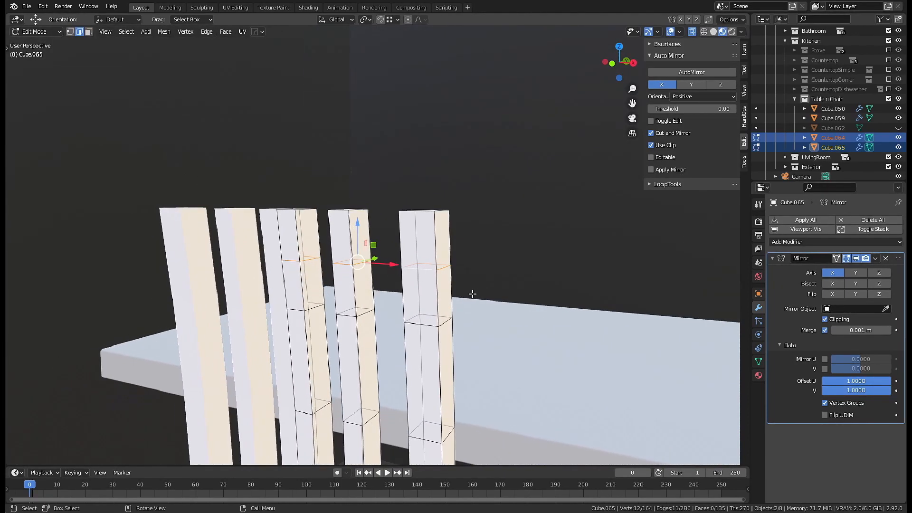
pyautogui.press('g')
pyautogui.press('g')
pyautogui.click(492, 239)
pyautogui.click(492, 238)
pyautogui.hotkey('ctrl', 'z')
# Display edge lengths and slide the three upper loops along the post and slats by a factor of about 0.217.
pyautogui.moveTo(492, 239); pyautogui.dragTo(440, 253, button='middle')
pyautogui.press('g')
pyautogui.press('g')
pyautogui.press('q')
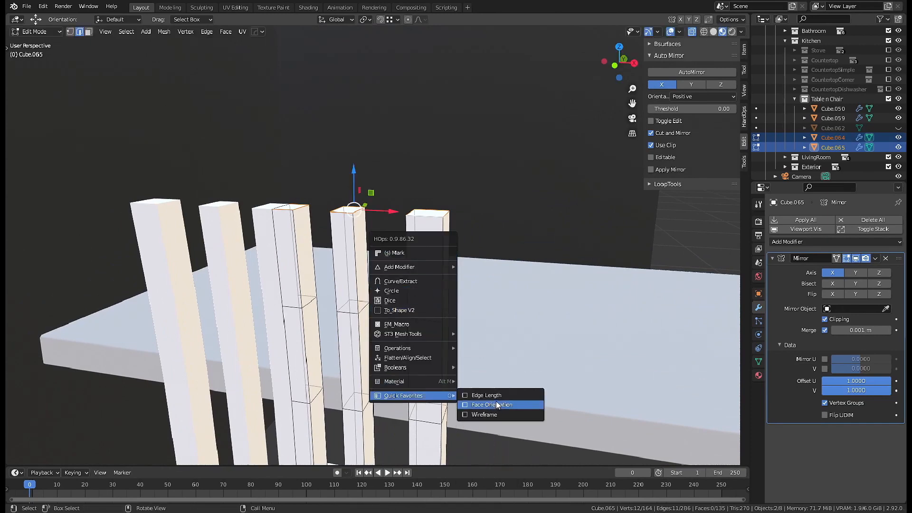
pyautogui.click(487, 395)
pyautogui.press('g')
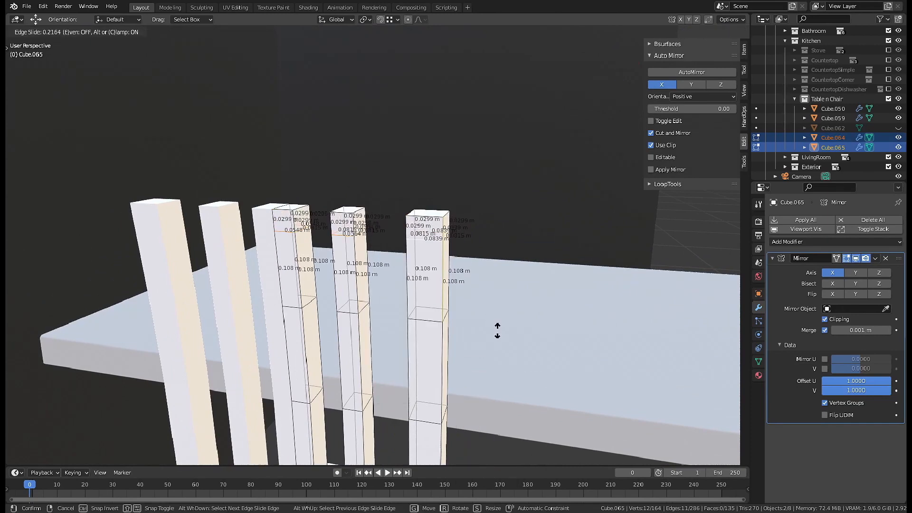
pyautogui.click(494, 332)
# Turn off the edge lengths and bridge the facing side faces at the tops of the post and slats into a top rail.
pyautogui.moveTo(458, 310); pyautogui.dragTo(398, 294, button='middle')
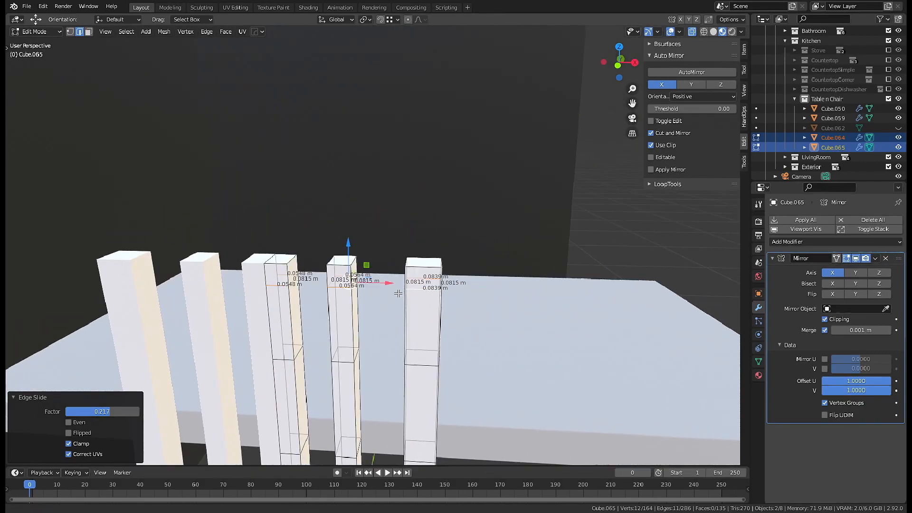
pyautogui.moveTo(339, 298); pyautogui.dragTo(483, 316, button='middle')
pyautogui.hotkey('shift', 'q')
pyautogui.click(418, 287)
pyautogui.hotkey('alt', 'a')
pyautogui.hotkey('shift', 'q')
pyautogui.click(456, 240)
pyautogui.hotkey('alt', 'h')
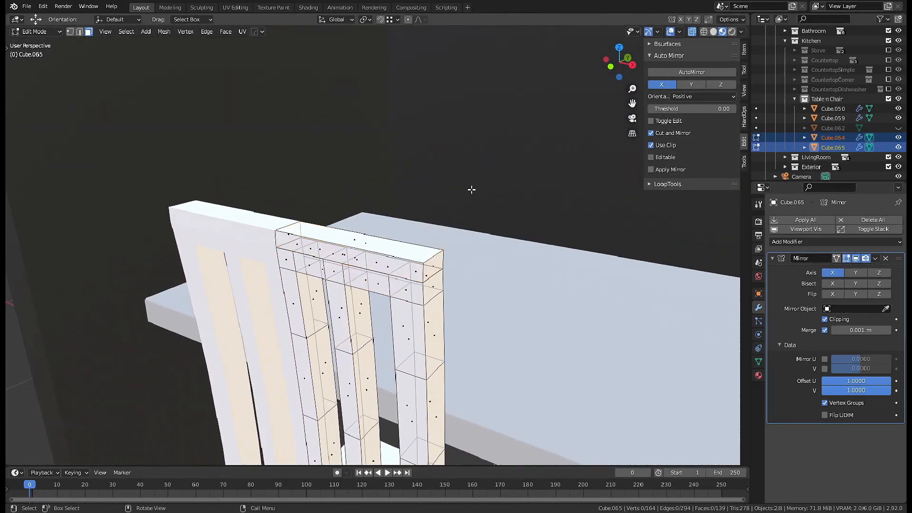
pyautogui.click(413, 225)
# Leave mesh editing and isolate the chair in local view.
pyautogui.moveTo(413, 228); pyautogui.dragTo(395, 359, button='middle')
pyautogui.press('Tab')
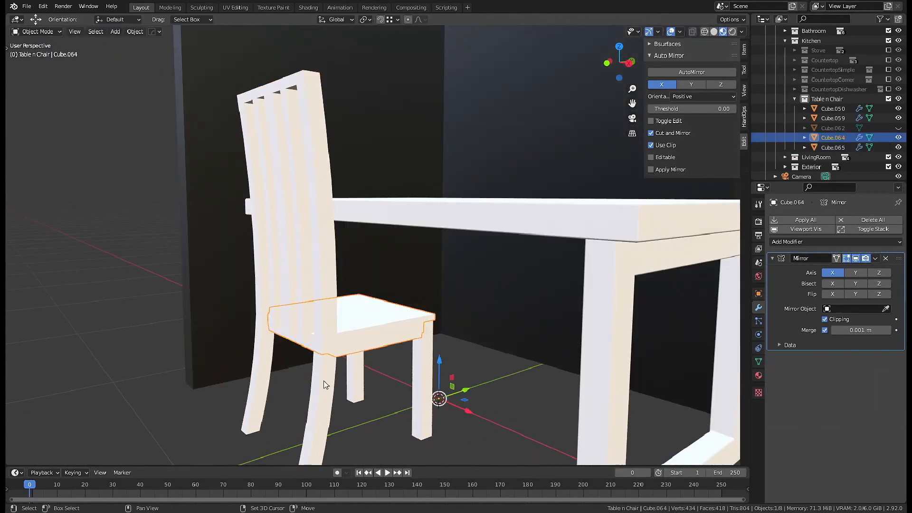
pyautogui.press('KP_Divide')
pyautogui.moveTo(322, 381); pyautogui.dragTo(377, 326, button='middle')
# Duplicate the seat panel's top face and extrude the copy 0.025 m along its normal as a seat cushion.
pyautogui.press('Tab')
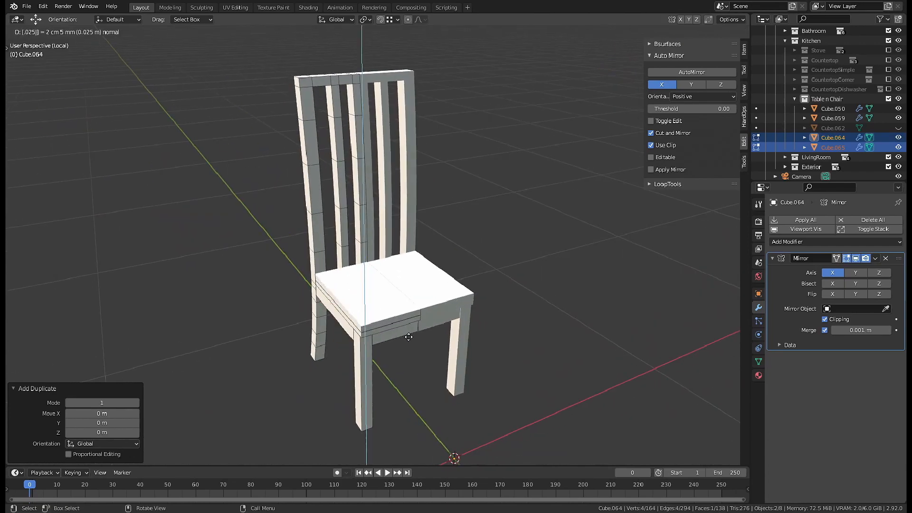
pyautogui.moveTo(408, 327); pyautogui.dragTo(488, 357, button='middle')
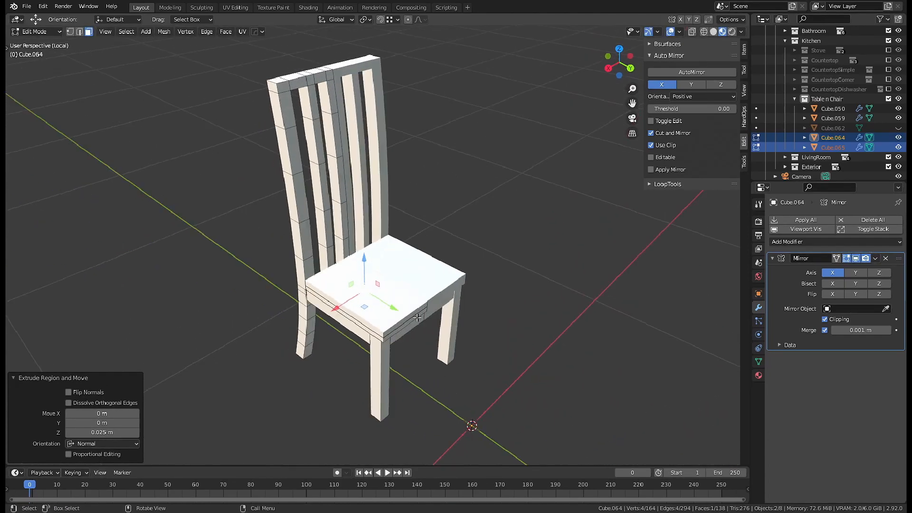
pyautogui.click(483, 356)
# Isolate the seat cushion's geometry to examine its underside, and reveal the rest of the chair.
pyautogui.moveTo(355, 268); pyautogui.dragTo(426, 348, button='middle')
pyautogui.press('Tab')
pyautogui.hotkey('shift', 'h')
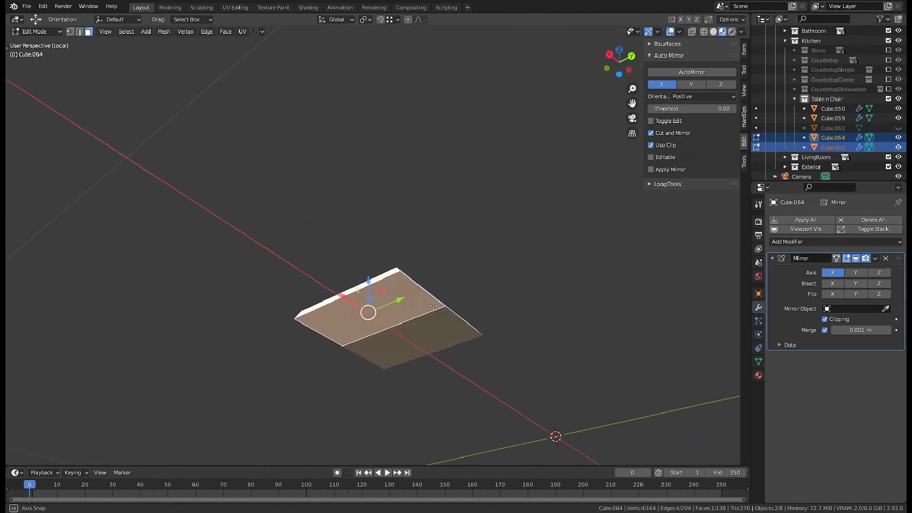
pyautogui.moveTo(433, 305); pyautogui.dragTo(436, 357, button='middle')
pyautogui.press('Tab')
pyautogui.press('Tab')
pyautogui.press('Tab')
pyautogui.press('Tab')
pyautogui.hotkey('alt', 'h')
# Select the linked front leg with the adjoining front parts and move them about 0.005 m along Y.
pyautogui.scroll(2, 410, 337)
pyautogui.hotkey('alt', 'a')
pyautogui.press('l')
pyautogui.press('l')
pyautogui.keyDown('shift'); pyautogui.click(411, 283); pyautogui.keyUp('shift')
pyautogui.click(442, 309)
pyautogui.scroll(-5, 439, 304)
pyautogui.moveTo(438, 299); pyautogui.dragTo(367, 309, button='middle')
pyautogui.click(406, 310)
pyautogui.moveTo(403, 312); pyautogui.dragTo(404, 313)
pyautogui.moveTo(404, 314); pyautogui.dragTo(484, 250, button='middle')
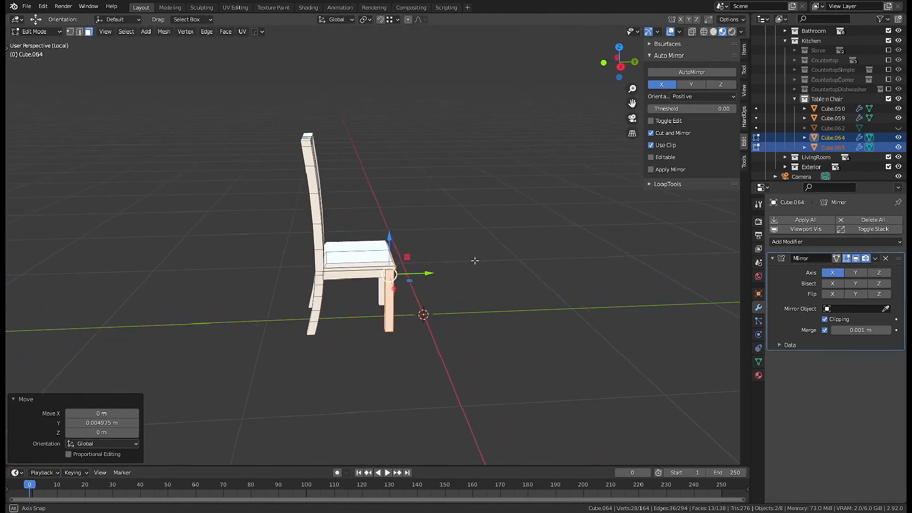
# Return to the full scene and rotate the whole chair mesh 180° about Z to the other side of the table.
pyautogui.press('Tab')
pyautogui.press('KP_Divide')
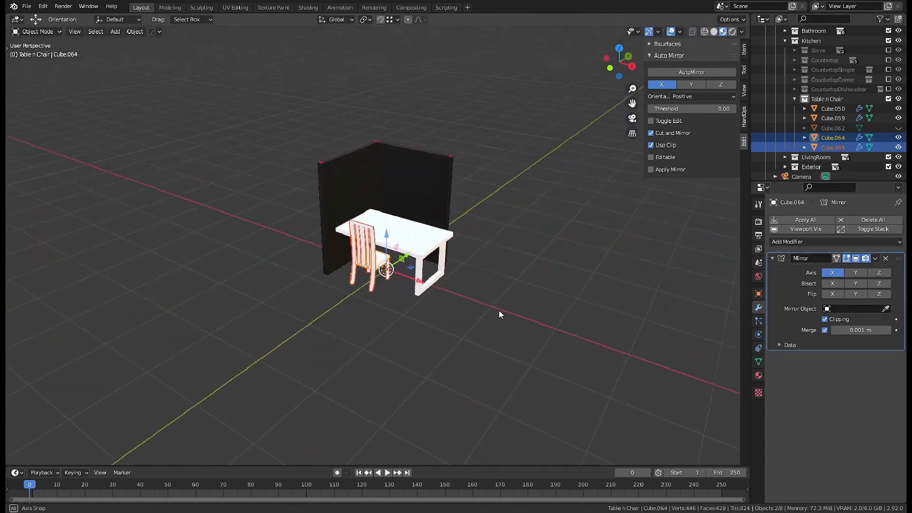
pyautogui.press('Tab')
pyautogui.scroll(6, 442, 319)
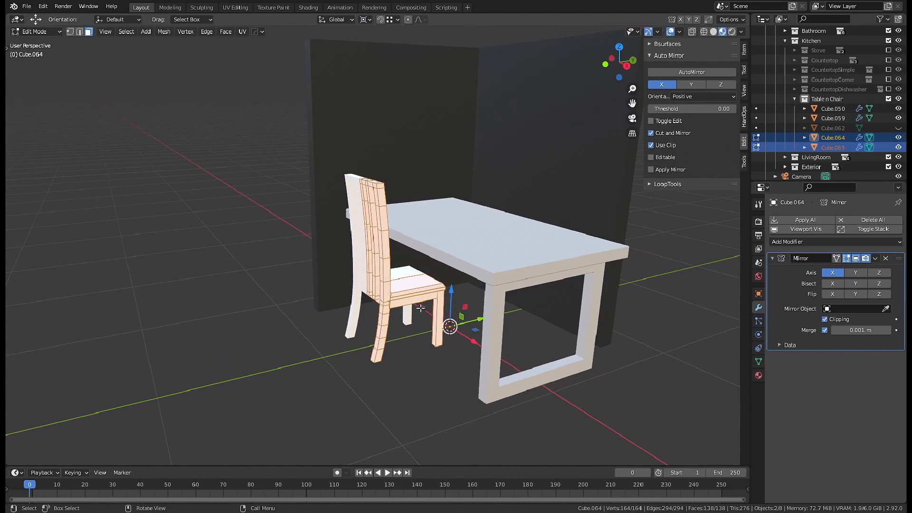
pyautogui.press('r')
pyautogui.press('z')
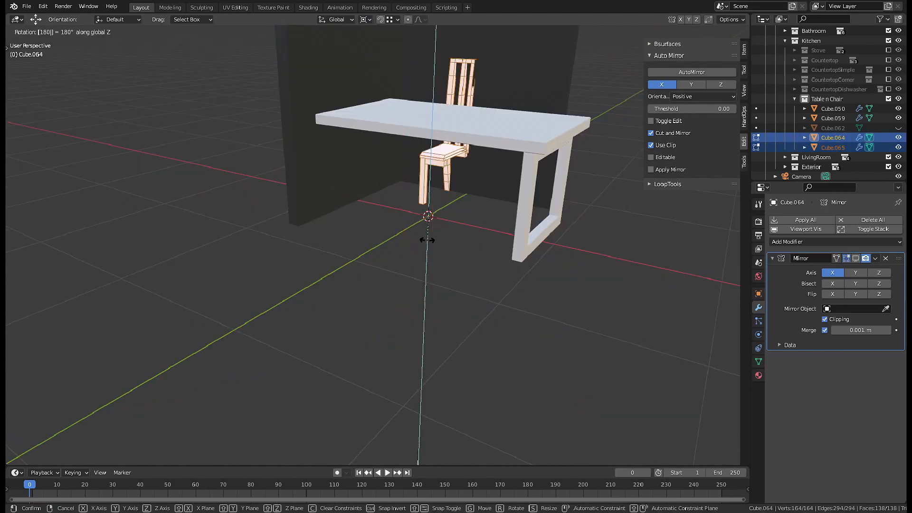
pyautogui.press('Return')
# Leave mesh editing and hide one of the walls behind the table.
pyautogui.moveTo(428, 240); pyautogui.dragTo(406, 275, button='middle')
pyautogui.scroll(4, 455, 136)
pyautogui.press('Tab')
pyautogui.moveTo(454, 136); pyautogui.dragTo(255, 348, button='middle')
pyautogui.click(454, 130)
pyautogui.press('h')
# Turn the Mirror modifier's viewport display back on for the chair parts.
pyautogui.click(314, 292)
pyautogui.moveTo(313, 384); pyautogui.dragTo(304, 393, button='middle')
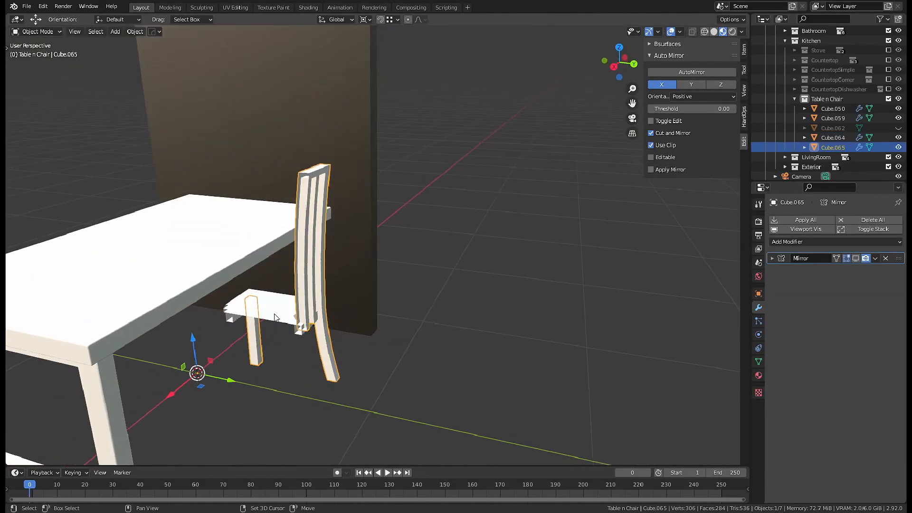
pyautogui.keyDown('shift'); pyautogui.click(274, 315); pyautogui.keyUp('shift')
pyautogui.hotkey('ctrl', 'z')
pyautogui.click(855, 258)
# Hide the remaining wall behind the table and chair.
pyautogui.moveTo(368, 323); pyautogui.dragTo(384, 358, button='middle')
pyautogui.scroll(-6, 228, 303)
pyautogui.moveTo(228, 304); pyautogui.dragTo(279, 228, button='middle')
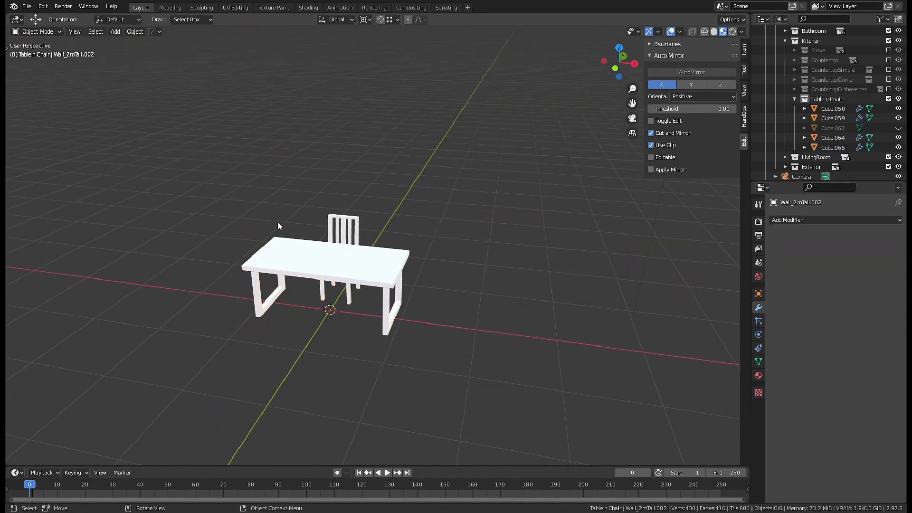
# Apply all modifiers on the chair seat and on the chair frame with its legs and slatted back.
pyautogui.click(342, 269)
pyautogui.click(818, 221)
pyautogui.moveTo(479, 261); pyautogui.dragTo(382, 266, button='middle')
pyautogui.scroll(4, 382, 266)
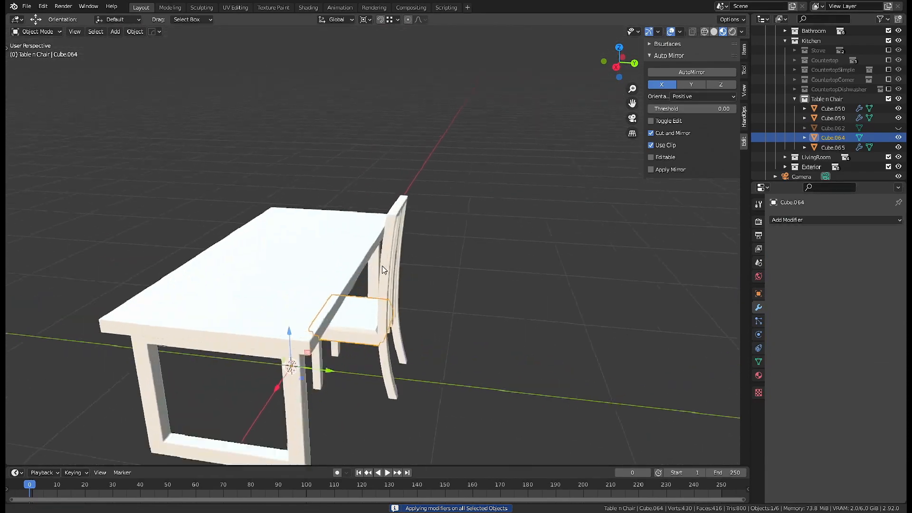
pyautogui.click(382, 266)
pyautogui.click(770, 259)
pyautogui.click(818, 220)
pyautogui.moveTo(514, 353)
pyautogui.mouseDown(button='middle')
pyautogui.moveTo(486, 338)
pyautogui.moveTo(514, 353)
pyautogui.mouseUp(button='middle')
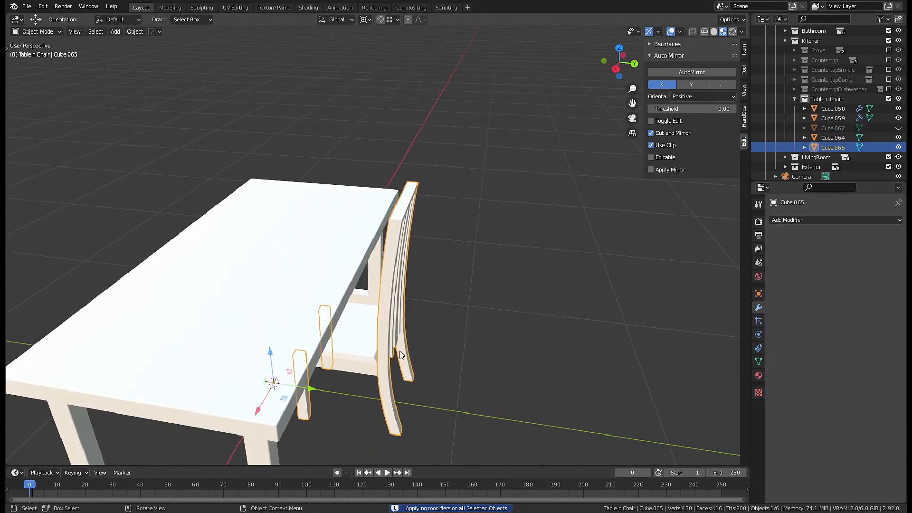
pyautogui.moveTo(418, 333); pyautogui.dragTo(386, 312, button='middle')
# Add a Bevel modifier to the chair frame with an amount of 0.005 m.
pyautogui.scroll(-5, 386, 313)
pyautogui.click(808, 220)
pyautogui.click(705, 258)
pyautogui.scroll(5, 617, 309)
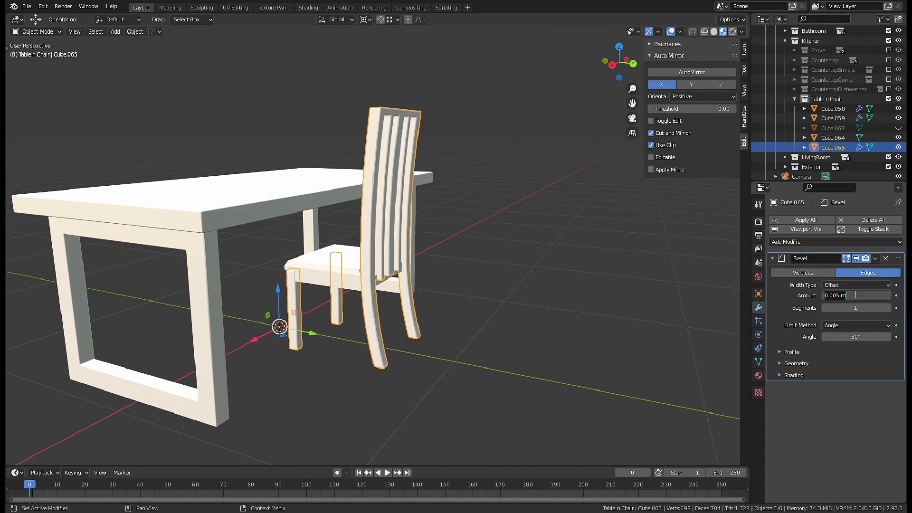
pyautogui.moveTo(498, 206); pyautogui.dragTo(346, 181, button='middle')
pyautogui.scroll(5, 346, 181)
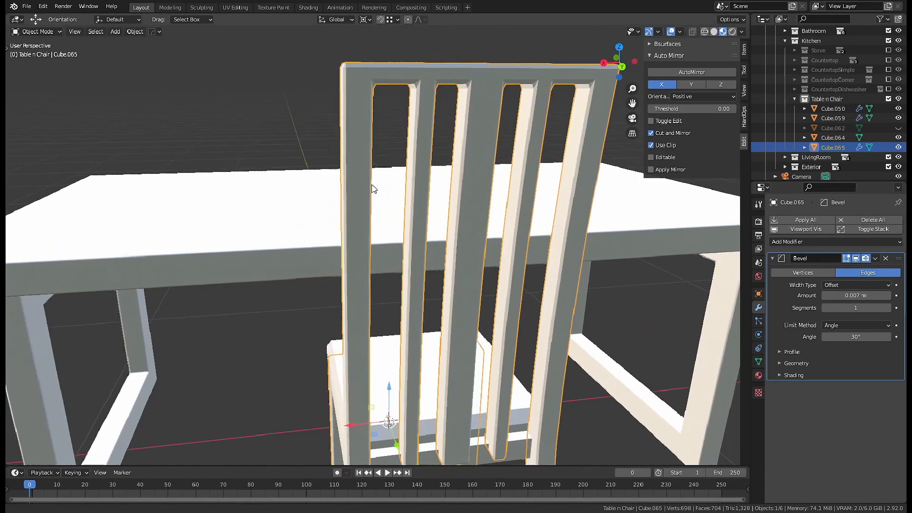
pyautogui.press('Return')
# Shade the chair frame smooth and enable Auto Smooth at 30° for its normals.
pyautogui.moveTo(499, 228)
pyautogui.mouseDown(button='middle')
pyautogui.moveTo(531, 268)
pyautogui.moveTo(510, 226)
pyautogui.mouseUp(button='middle')
pyautogui.rightClick(517, 240)
pyautogui.click(517, 240)
pyautogui.click(759, 361)
pyautogui.click(824, 427)
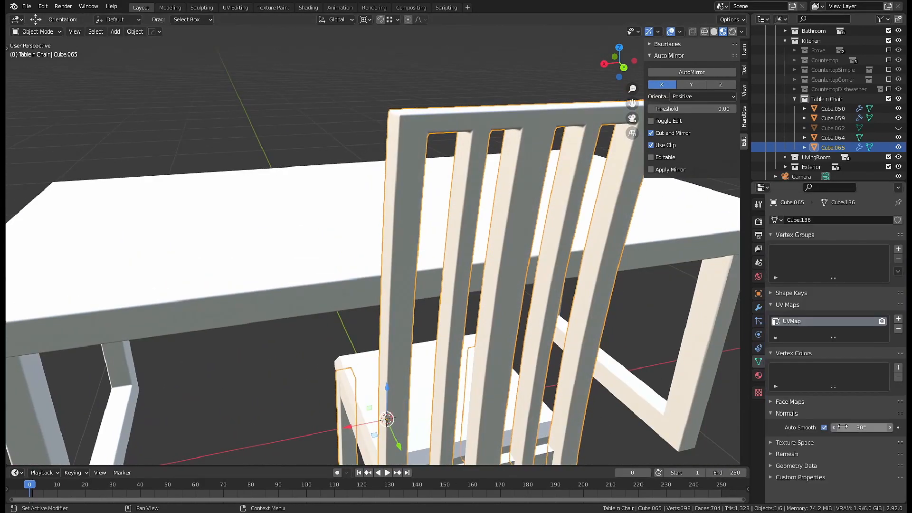
# Give the chair seat the same 0.005 m Bevel modifier as the chair frame.
pyautogui.moveTo(532, 304)
pyautogui.mouseDown(button='middle')
pyautogui.moveTo(499, 319)
pyautogui.moveTo(477, 157)
pyautogui.mouseUp(button='middle')
pyautogui.keyDown('shift'); pyautogui.click(475, 153); pyautogui.keyUp('shift')
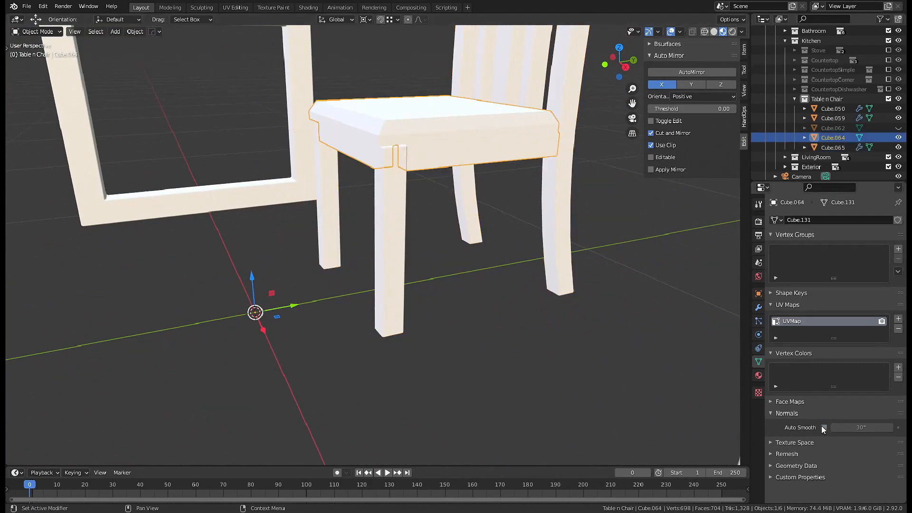
pyautogui.click(759, 307)
pyautogui.click(790, 220)
pyautogui.click(790, 220)
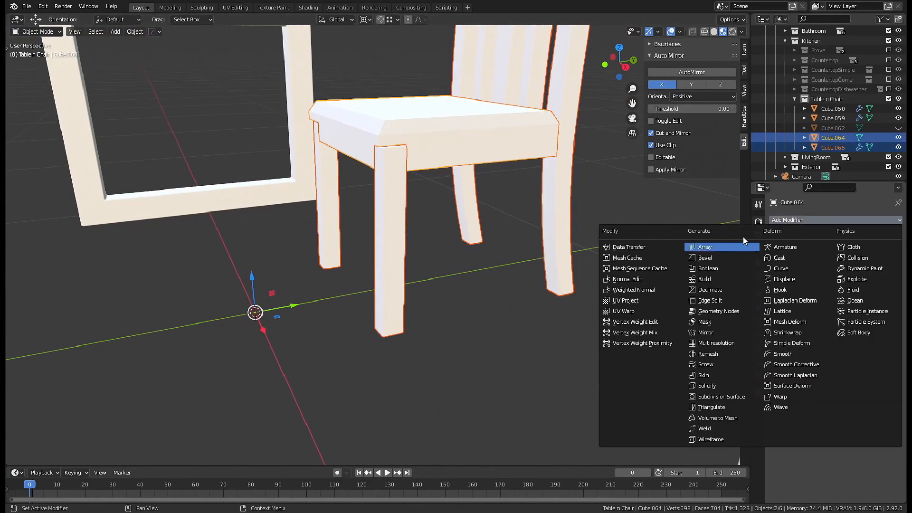
pyautogui.keyDown('shift'); pyautogui.click(558, 214); pyautogui.keyUp('shift')
pyautogui.click(845, 291)
# Isolate the chair parts in local view and separate the seat cushion into its own object.
pyautogui.click(494, 157)
pyautogui.moveTo(492, 186); pyautogui.dragTo(459, 240, button='middle')
pyautogui.keyDown('shift'); pyautogui.click(459, 241); pyautogui.keyUp('shift')
pyautogui.press('KP_Divide')
pyautogui.click(390, 280)
pyautogui.press('Tab')
pyautogui.moveTo(361, 296); pyautogui.dragTo(393, 339, button='middle')
pyautogui.click(350, 305)
pyautogui.press('p')
pyautogui.press('s')
pyautogui.press('Tab')
# Set the seat cushion's Bevel amount to 0.015 m.
pyautogui.click(399, 311)
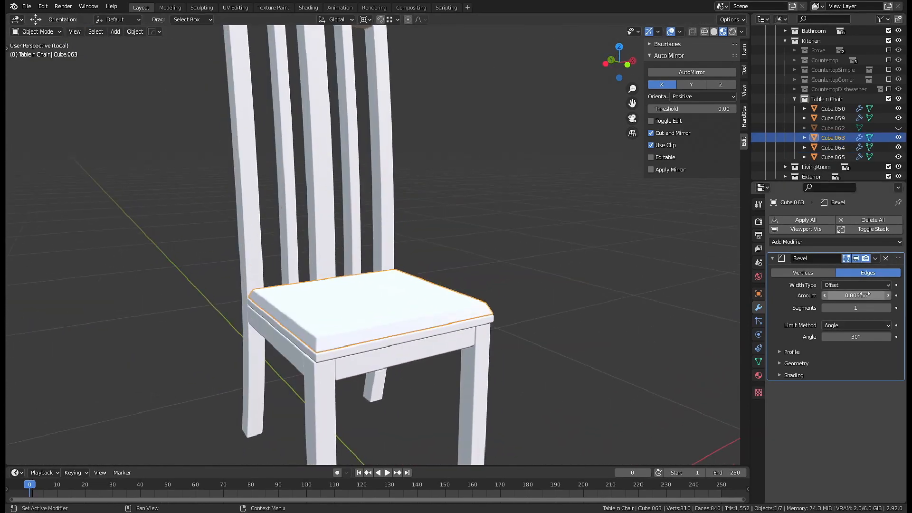
pyautogui.click(867, 295)
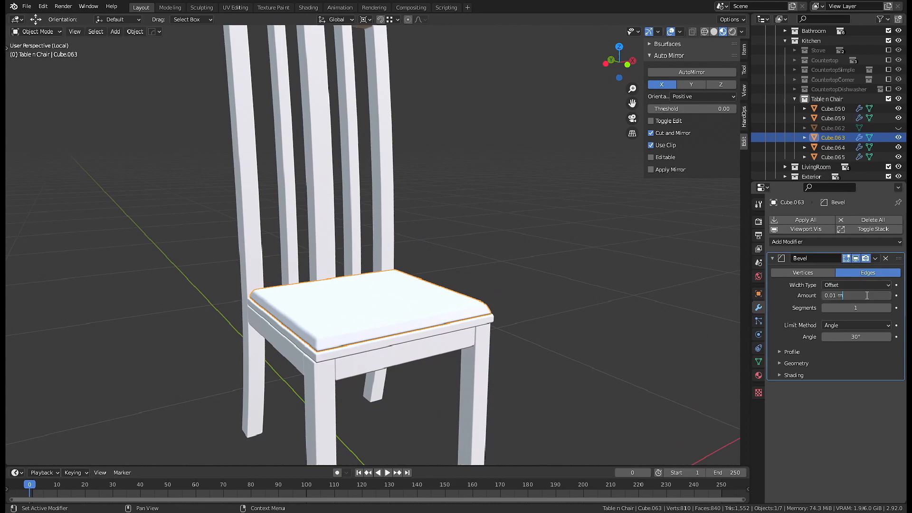
pyautogui.moveTo(464, 333); pyautogui.dragTo(207, 311, button='middle')
pyautogui.press('Tab')
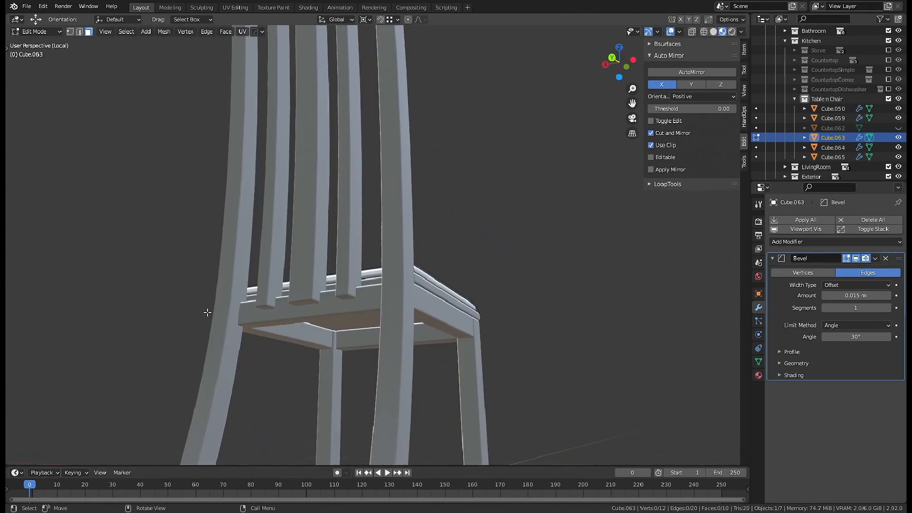
pyautogui.press('Tab')
# Edit the seat frame's mesh from below, selecting the linked rear rail and the seat's underside.
pyautogui.click(229, 328)
pyautogui.click(338, 338)
pyautogui.moveTo(338, 339); pyautogui.dragTo(341, 25, button='middle')
pyautogui.press('Tab')
pyautogui.press('l')
pyautogui.click(385, 52)
pyautogui.moveTo(333, 157); pyautogui.dragTo(310, 191, button='middle')
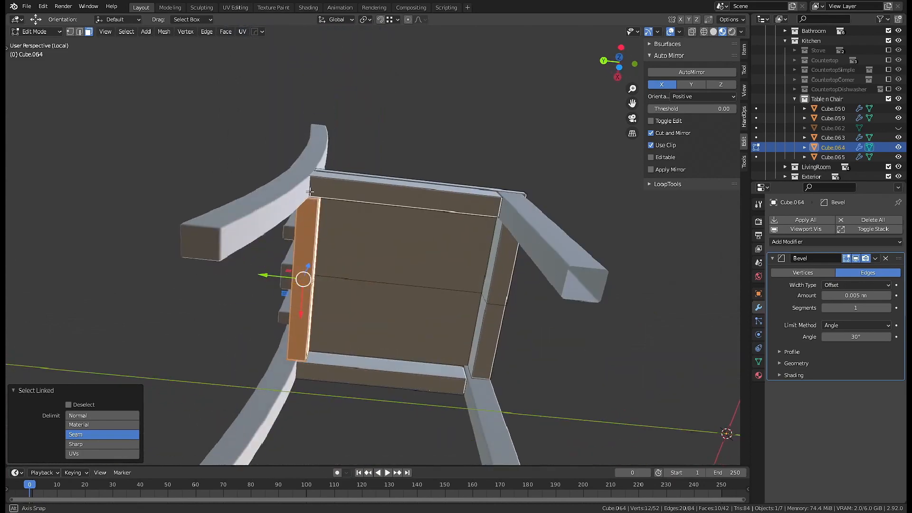
pyautogui.click(330, 264)
pyautogui.moveTo(330, 265); pyautogui.dragTo(480, 395, button='middle')
pyautogui.press('Tab')
# Deselect everything, switch the viewport to Solid shading and return from local view to the table and chair.
pyautogui.moveTo(228, 299); pyautogui.dragTo(343, 312, button='middle')
pyautogui.hotkey('alt', 'a')
pyautogui.moveTo(259, 333); pyautogui.dragTo(358, 296, button='middle')
pyautogui.click(307, 243)
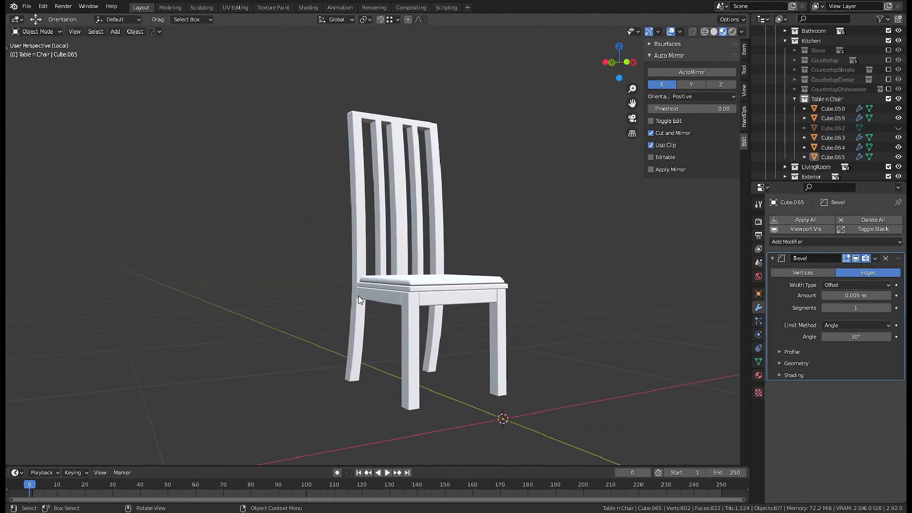
pyautogui.moveTo(434, 261); pyautogui.dragTo(717, 37, button='middle')
pyautogui.click(714, 31)
pyautogui.moveTo(451, 247)
pyautogui.mouseDown(button='middle')
pyautogui.moveTo(383, 347)
pyautogui.moveTo(378, 300)
pyautogui.moveTo(389, 261)
pyautogui.moveTo(435, 258)
pyautogui.moveTo(364, 242)
pyautogui.moveTo(391, 229)
pyautogui.mouseUp(button='middle')
pyautogui.press('KP_Divide')
# Select the cushion, seat frame and chair frame and duplicate them in place.
pyautogui.click(389, 243)
pyautogui.scroll(5, 364, 242)
pyautogui.click(390, 252)
pyautogui.click(360, 242)
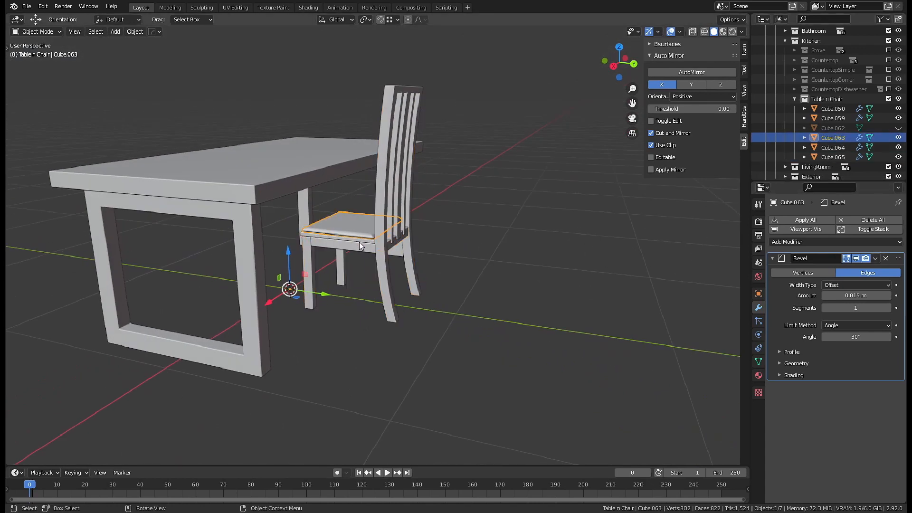
pyautogui.keyDown('shift'); pyautogui.click(359, 246); pyautogui.keyUp('shift')
pyautogui.keyDown('shift'); pyautogui.click(412, 285); pyautogui.keyUp('shift')
pyautogui.hotkey('shift', 'd')
pyautogui.press('Escape')
# Move the duplicates into a new collection named ChairBk, nested in Table n Chair and excluded from the view layer.
pyautogui.press('m')
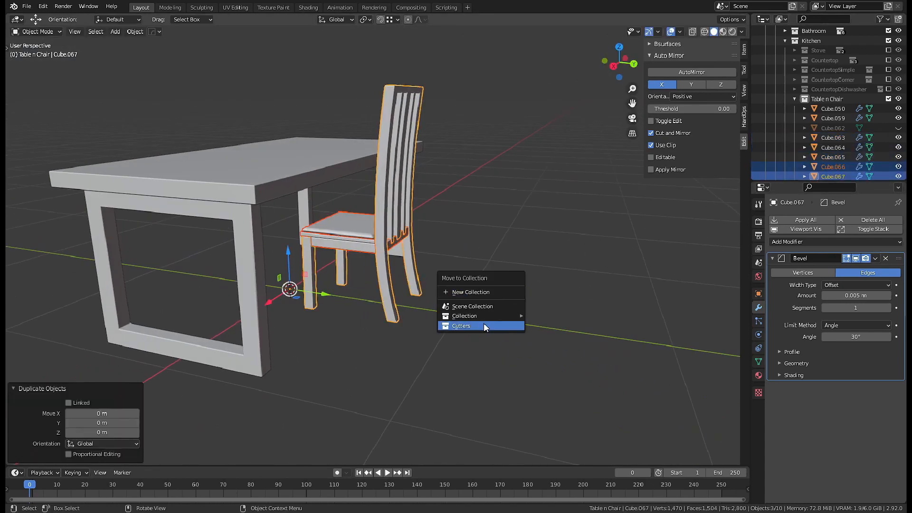
pyautogui.moveTo(475, 316)
pyautogui.moveTo(590, 338)
pyautogui.click(656, 338)
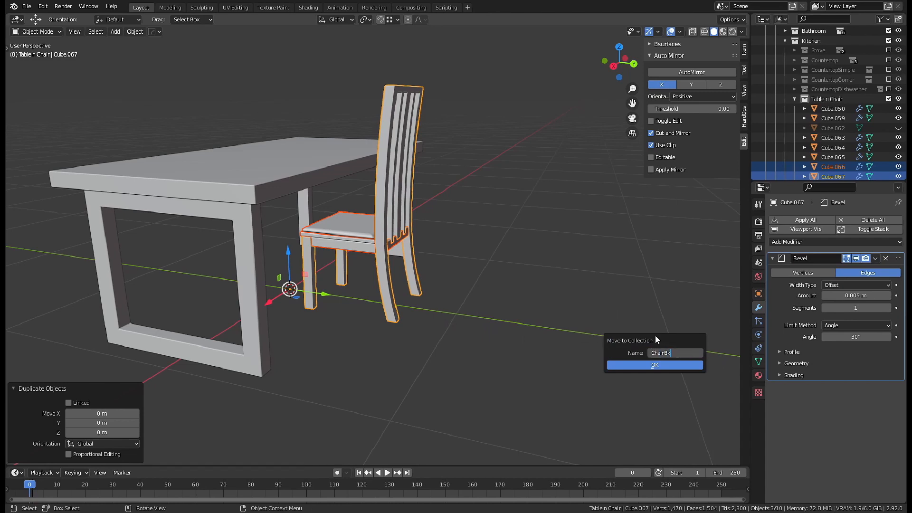
pyautogui.press('Return')
pyautogui.press('Return')
pyautogui.scroll(-3, 789, 127)
pyautogui.scroll(1, 802, 136)
pyautogui.moveTo(821, 146); pyautogui.dragTo(834, 71)
# Apply all modifiers on the three original chair parts and join them into one object.
pyautogui.click(834, 108)
pyautogui.keyDown('shift'); pyautogui.click(834, 127); pyautogui.keyUp('shift')
pyautogui.click(803, 220)
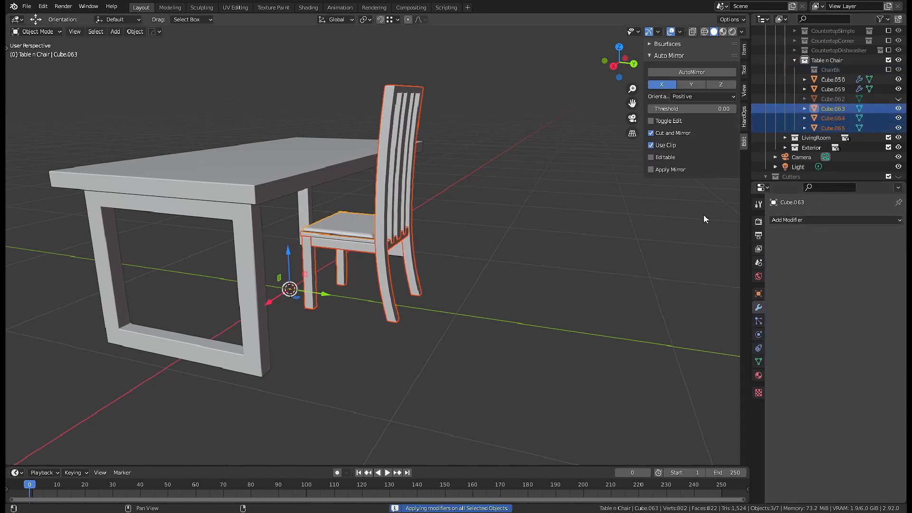
pyautogui.hotkey('ctrl', 'j')
# Auto Mirror the joined chair along X and set the Mirror modifier's UV offsets U and V to 1.
pyautogui.moveTo(503, 232); pyautogui.dragTo(464, 230, button='middle')
pyautogui.click(699, 75)
pyautogui.moveTo(561, 302); pyautogui.dragTo(591, 305, button='middle')
pyautogui.click(790, 345)
pyautogui.moveTo(836, 381); pyautogui.dragTo(866, 394)
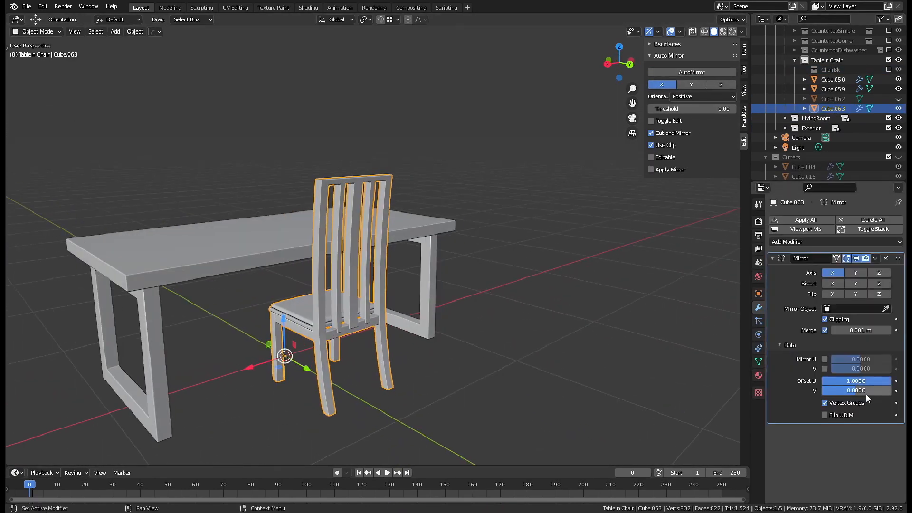
# Unwrap all chair faces with Smart UV Project, using a 66° angle limit and 0.020 island margin.
pyautogui.press('Tab')
pyautogui.moveTo(324, 350); pyautogui.dragTo(357, 195, button='middle')
pyautogui.press('a')
pyautogui.click(235, 7)
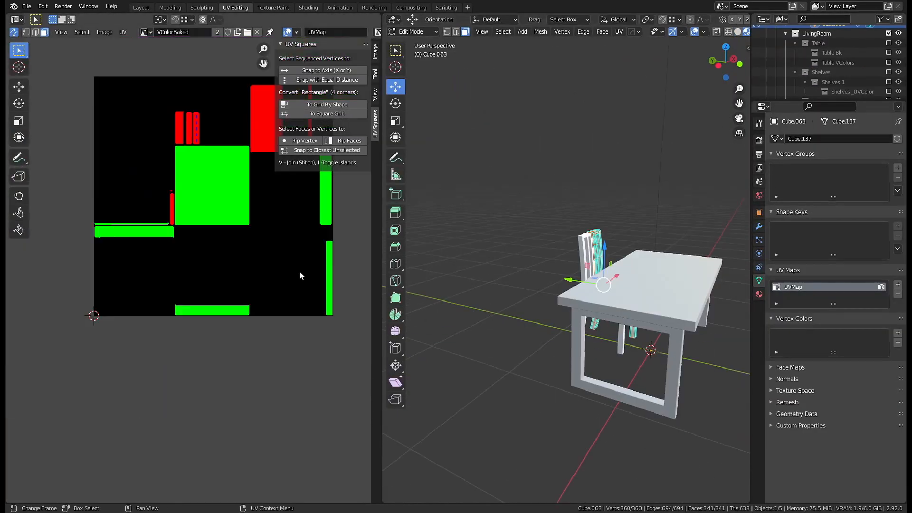
pyautogui.press('u')
pyautogui.click(583, 296)
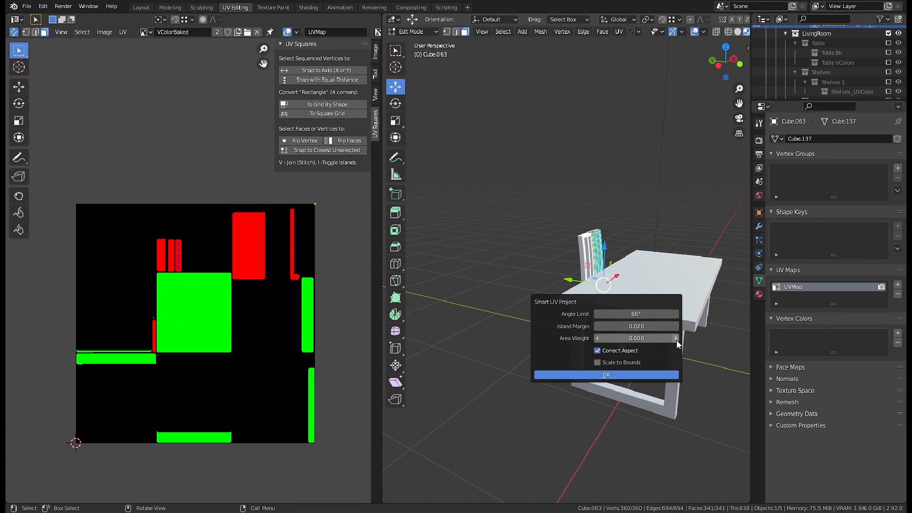
pyautogui.click(634, 375)
# Check the chair's UV islands for overlaps and return to the Layout workspace.
pyautogui.hotkey('alt', 'a')
pyautogui.click(83, 31)
pyautogui.click(110, 167)
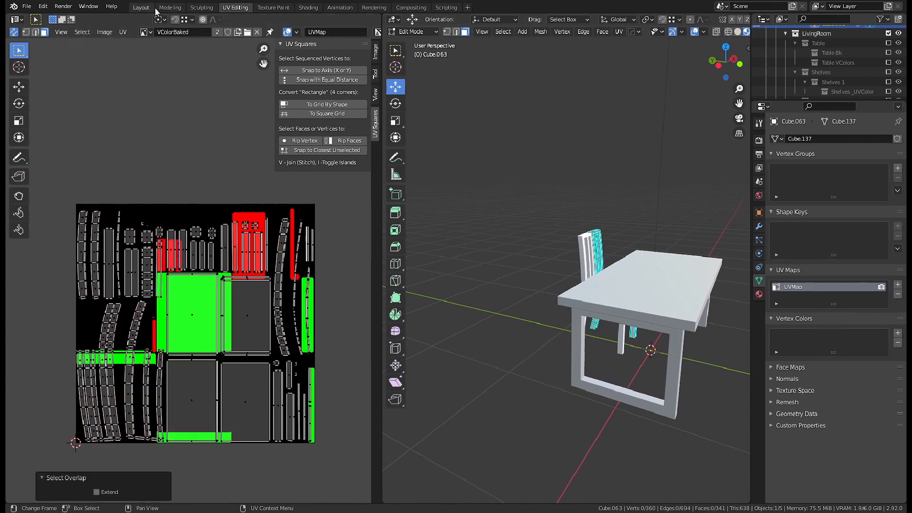
pyautogui.click(141, 7)
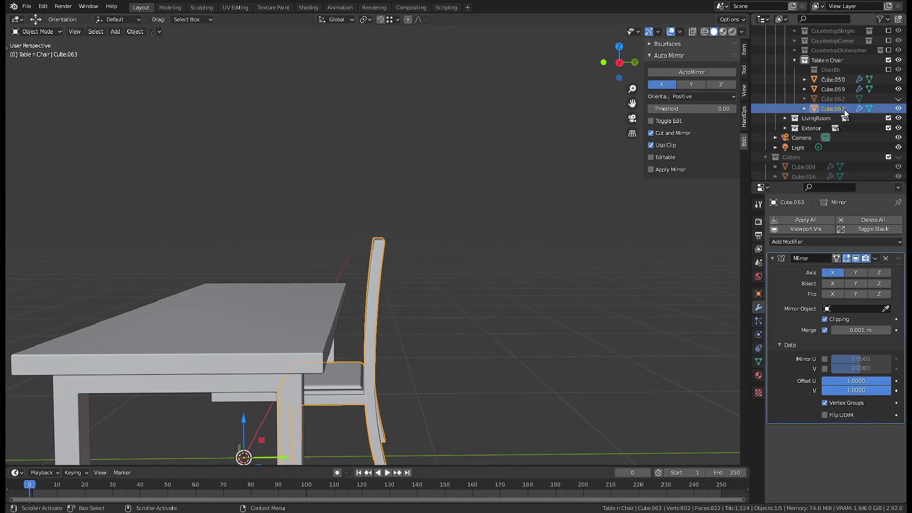
# Create a new collection inside Table n Chair and name it Chair.
pyautogui.rightClick(833, 61)
pyautogui.click(834, 61)
pyautogui.scroll(1, 840, 82)
pyautogui.doubleClick(841, 98)
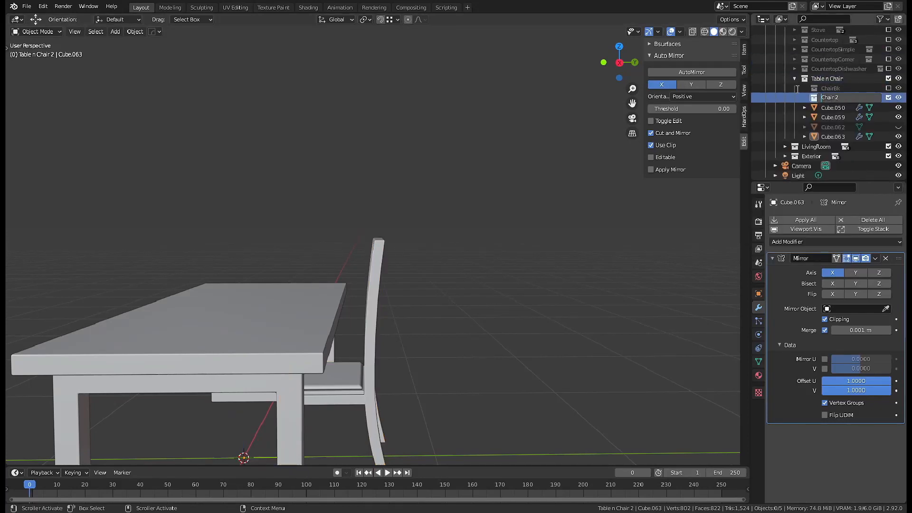
pyautogui.press('Return')
# Move the joined chair object into the Chair collection and rename it Chair_01.
pyautogui.moveTo(835, 136); pyautogui.dragTo(839, 99)
pyautogui.doubleClick(840, 109)
pyautogui.write('Chair')
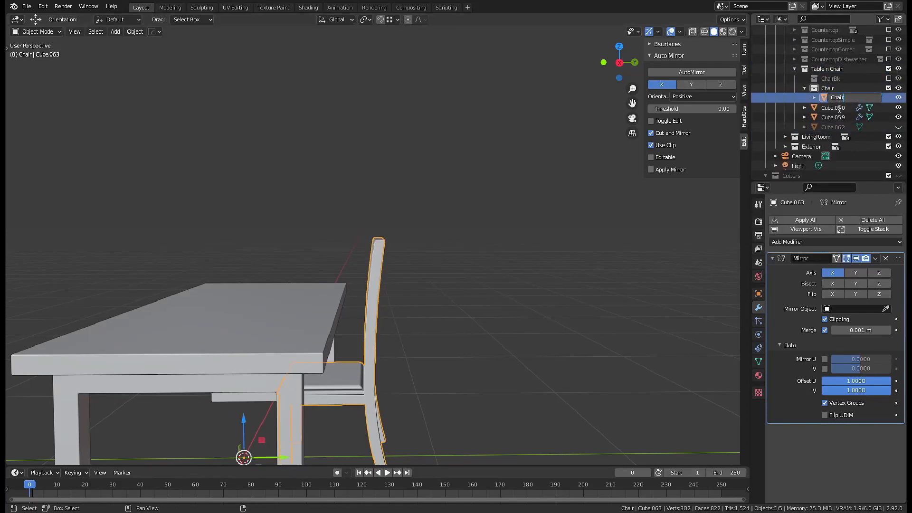
pyautogui.write('_01')
pyautogui.press('Return')
# Create a collection inside Chair and name it Chair UVC.
pyautogui.click(836, 89)
pyautogui.press('c')
pyautogui.doubleClick(848, 98)
pyautogui.click(853, 97)
pyautogui.write('UV')
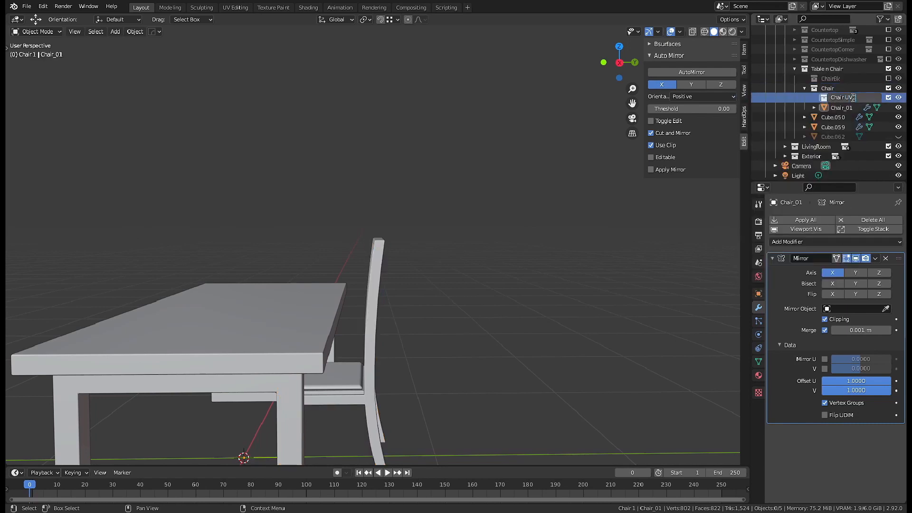
pyautogui.write('C')
pyautogui.press('Return')
# Duplicate Chair_01 in place and rename the copy Chair_01.UVC.
pyautogui.click(848, 107)
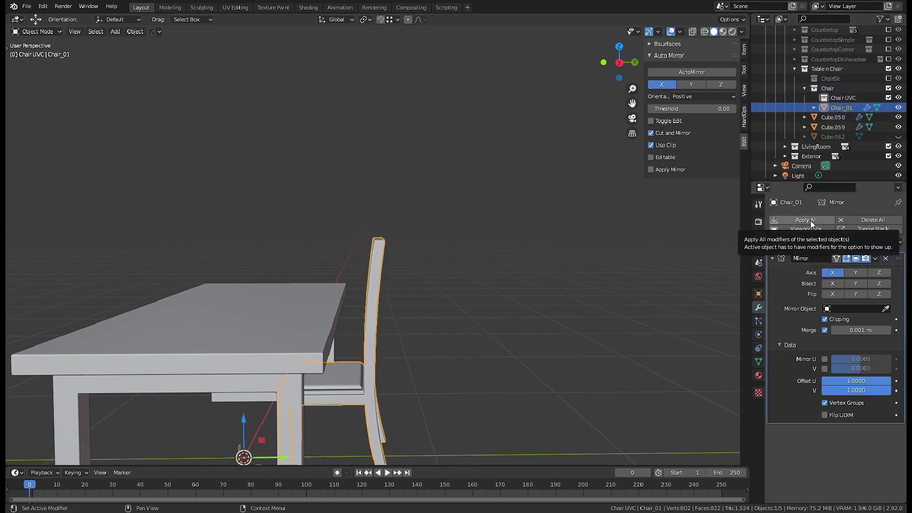
pyautogui.hotkey('shift', 'd')
pyautogui.press('Escape')
pyautogui.press('F2')
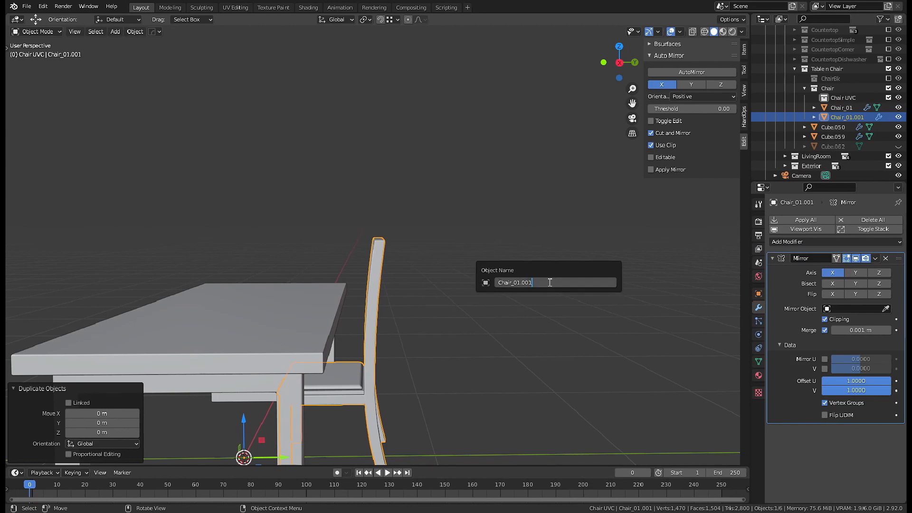
pyautogui.press('BackSpace')
pyautogui.press('BackSpace')
pyautogui.press('BackSpace')
pyautogui.press('BackSpace')
pyautogui.write('.UVC')
pyautogui.press('Return')
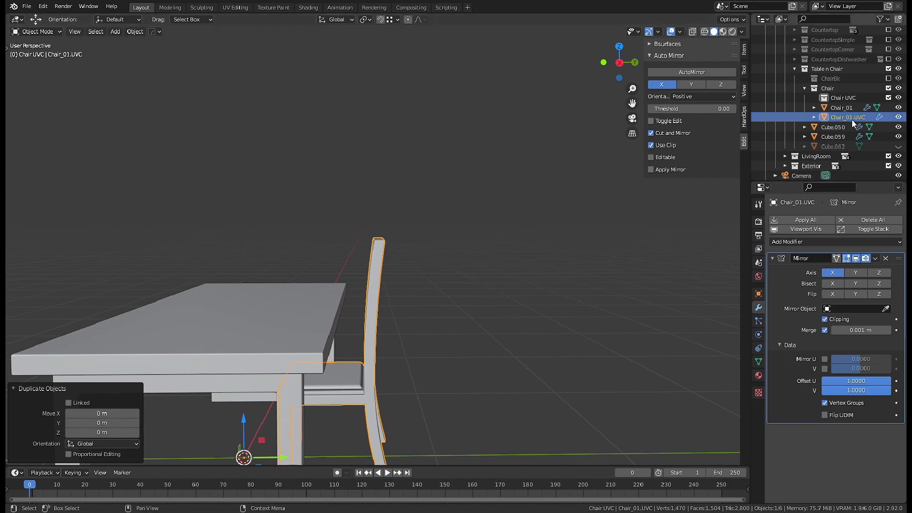
# Move Chair_01.UVC into the Chair UVC collection, hide Chair_01 and isolate the copy for mesh editing.
pyautogui.moveTo(851, 118); pyautogui.dragTo(851, 98)
pyautogui.click(898, 117)
pyautogui.press('/')
pyautogui.press('Tab')
pyautogui.moveTo(435, 340)
pyautogui.mouseDown(button='middle')
pyautogui.moveTo(444, 340)
pyautogui.moveTo(418, 240)
pyautogui.mouseUp(button='middle')
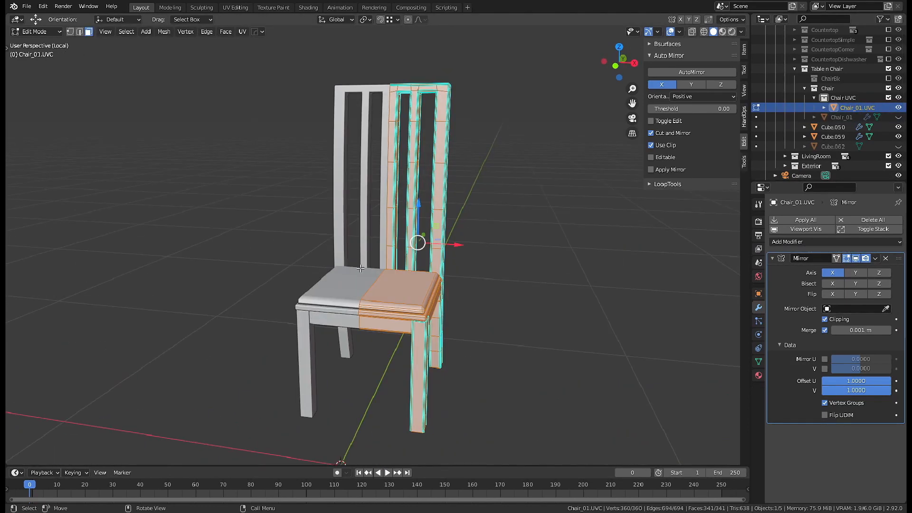
# Fill the whole Chair_01.UVC mesh with black in Vertex Paint mode.
pyautogui.hotkey('ctrl', 'Tab')
pyautogui.click(293, 143)
pyautogui.click(802, 486)
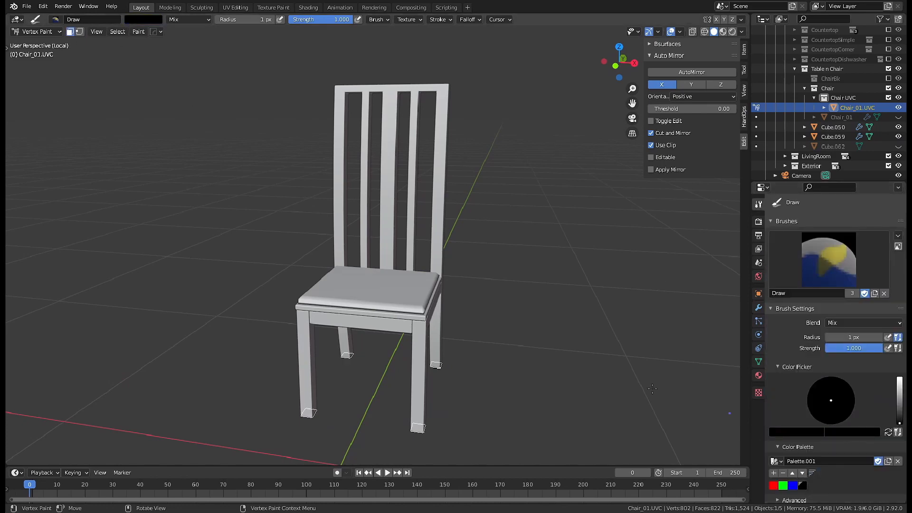
pyautogui.hotkey('shift', 'k')
pyautogui.moveTo(232, 171); pyautogui.dragTo(180, 173, button='middle')
# Select the linked seat cushion faces and fill them with the palette's red in Vertex Paint mode.
pyautogui.press('Tab')
pyautogui.hotkey('alt', 'a')
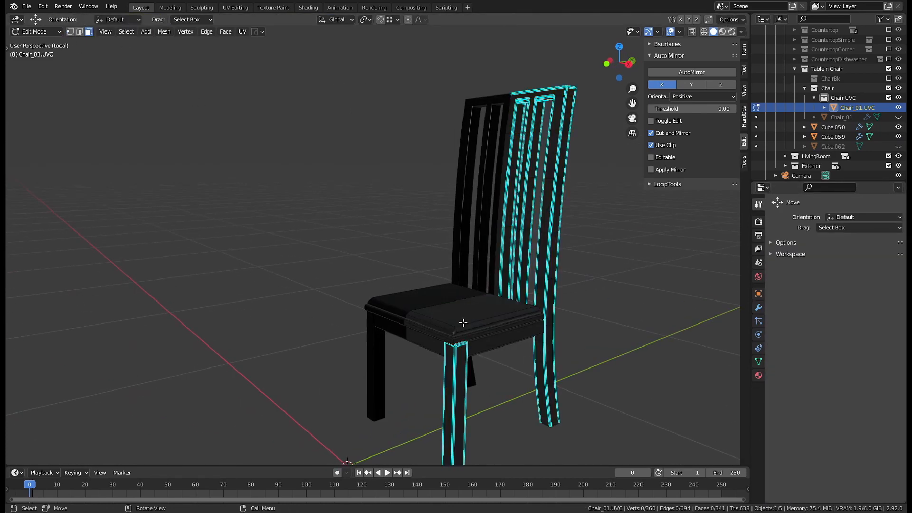
pyautogui.press('l')
pyautogui.hotkey('ctrl', 'Tab')
pyautogui.click(527, 289)
pyautogui.click(773, 485)
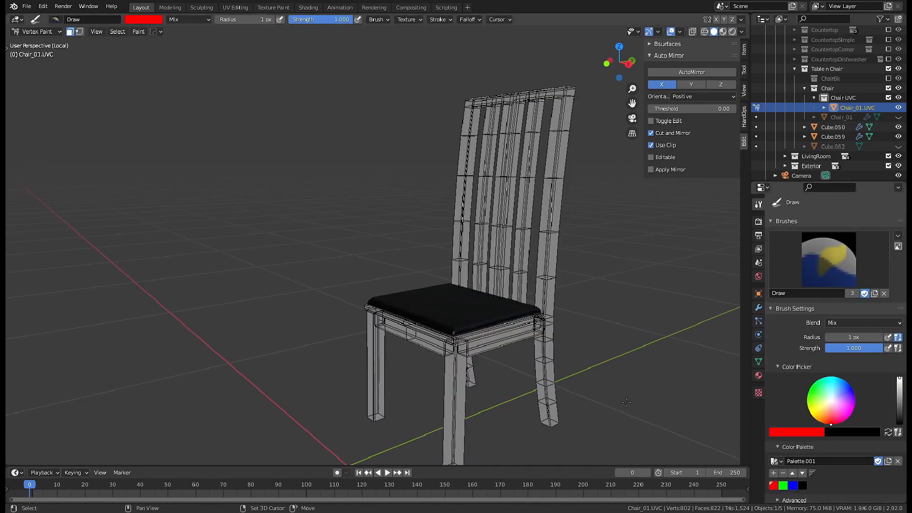
pyautogui.hotkey('shift', 'k')
# Return to Object Mode and leave local view to show the table with the painted chair.
pyautogui.press('Tab')
pyautogui.hotkey('ctrl', 'Tab')
pyautogui.click(153, 81)
pyautogui.moveTo(421, 305); pyautogui.dragTo(462, 335, button='middle')
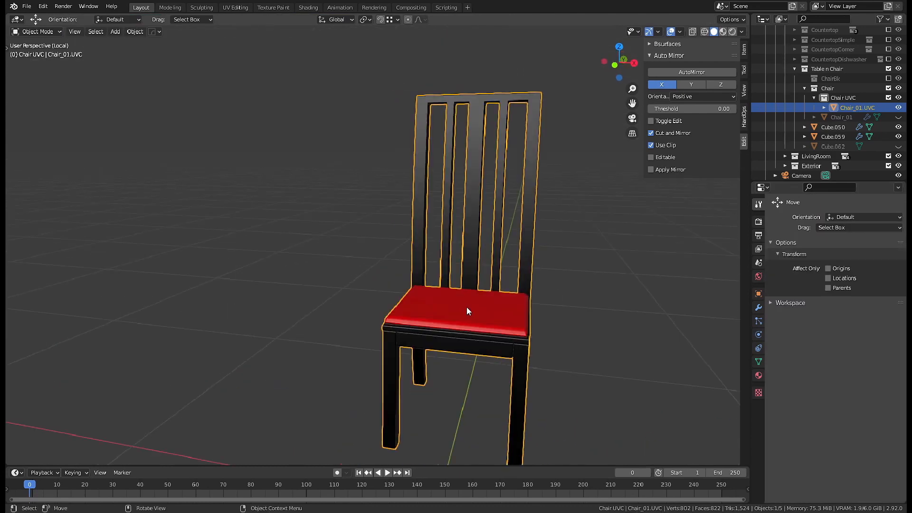
pyautogui.press('KP_Divide')
# Assign the existing VColors material to Chair_01.UVC.
pyautogui.click(759, 307)
pyautogui.click(759, 375)
pyautogui.click(777, 271)
pyautogui.click(722, 371)
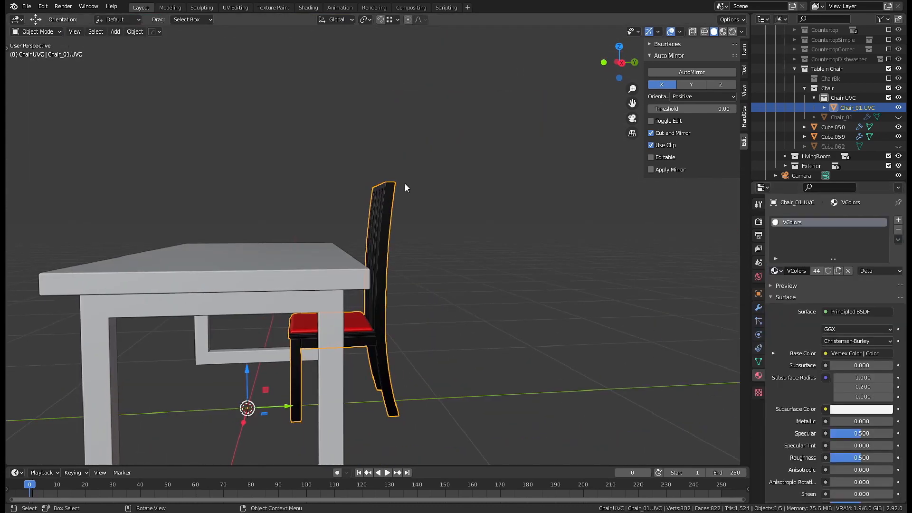
# Switch to the Shading workspace and bake the chair's diffuse colour to the VColorBaked image texture.
pyautogui.click(273, 7)
pyautogui.click(308, 7)
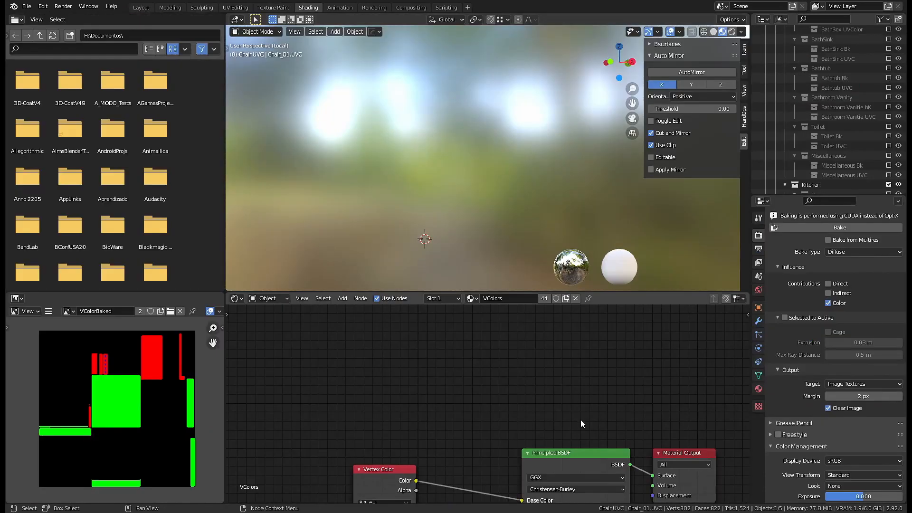
pyautogui.moveTo(581, 420)
pyautogui.mouseDown(button='middle')
pyautogui.moveTo(570, 228)
pyautogui.moveTo(620, 196)
pyautogui.mouseUp(button='middle')
pyautogui.click(840, 227)
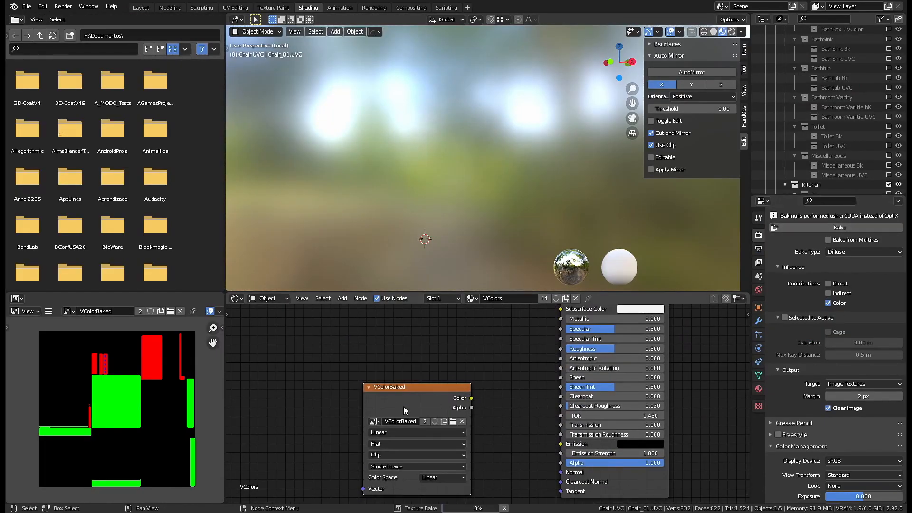
# Hide Chair_01.UVC, and unhide and select the original Chair_01 object.
pyautogui.click(48, 311)
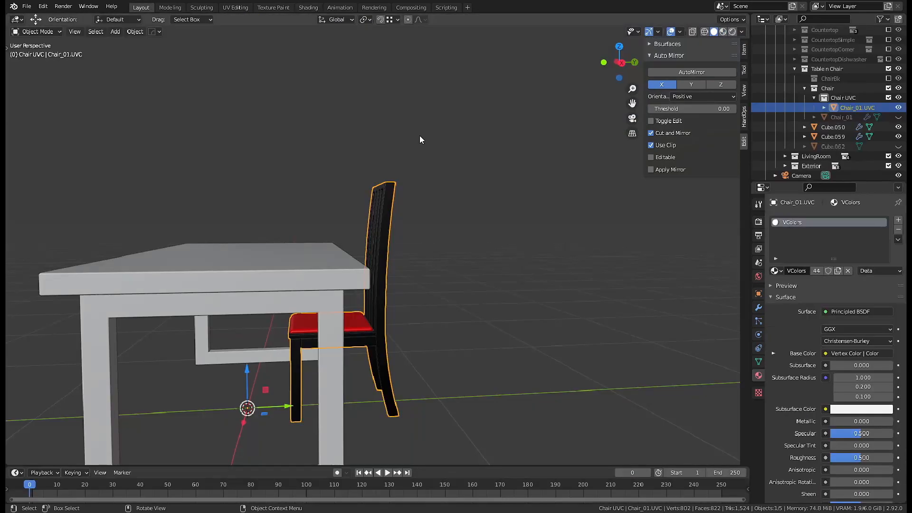
pyautogui.moveTo(420, 140); pyautogui.dragTo(423, 166, button='middle')
pyautogui.click(898, 108)
pyautogui.click(898, 117)
pyautogui.click(841, 117)
pyautogui.moveTo(499, 342); pyautogui.dragTo(497, 315, button='middle')
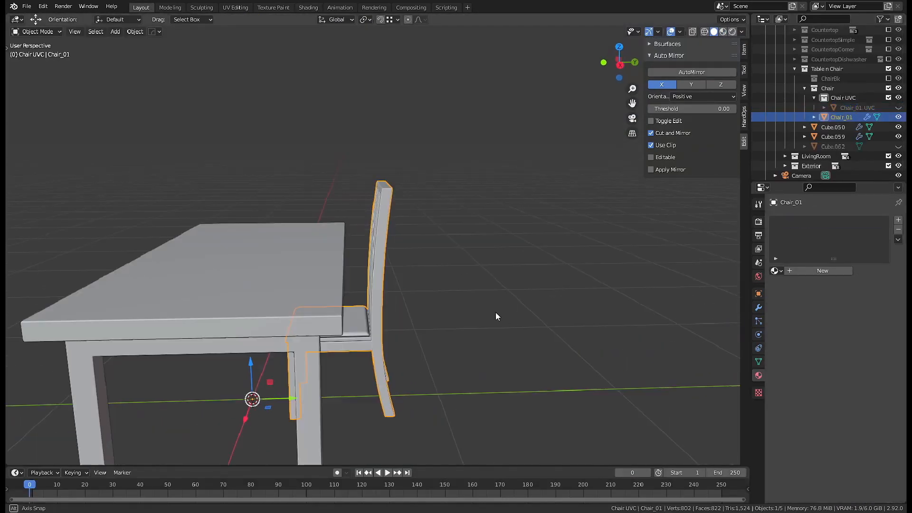
# Assign the existing NormalBaking.001 material to Chair_01 in local view and display it with Material Preview shading.
pyautogui.press('KP_Divide')
pyautogui.click(775, 271)
pyautogui.click(721, 302)
pyautogui.moveTo(522, 285); pyautogui.dragTo(572, 304, button='middle')
pyautogui.click(722, 32)
pyautogui.click(504, 304)
pyautogui.moveTo(504, 306)
pyautogui.mouseDown(button='middle')
pyautogui.moveTo(614, 200)
pyautogui.moveTo(408, 213)
pyautogui.moveTo(170, 290)
pyautogui.moveTo(238, 208)
pyautogui.moveTo(511, 342)
pyautogui.moveTo(583, 312)
pyautogui.moveTo(496, 322)
pyautogui.moveTo(447, 313)
pyautogui.mouseUp(button='middle')
pyautogui.click(415, 293)
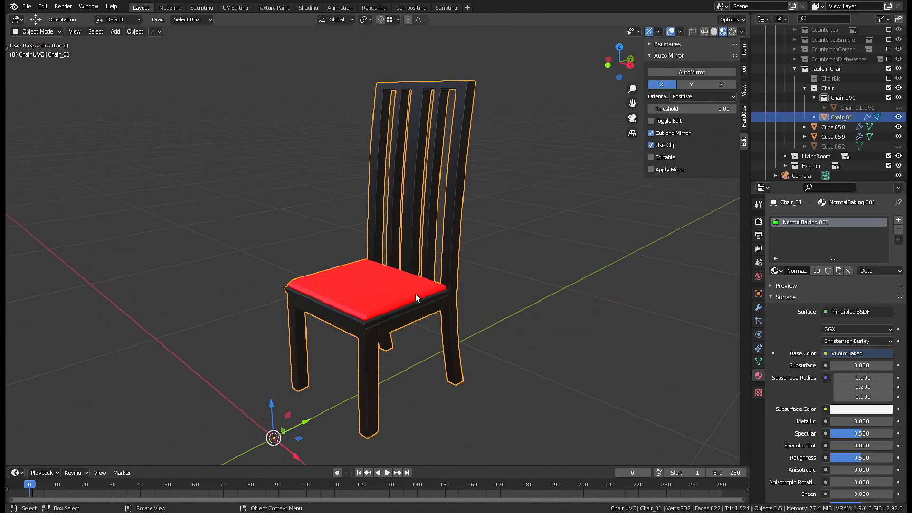
# Save the file and leave local view to show the table with the chair.
pyautogui.hotkey('ctrl', 's')
pyautogui.click(414, 350)
pyautogui.press('Escape')
pyautogui.press('/')
pyautogui.moveTo(561, 420); pyautogui.dragTo(414, 324, button='middle')
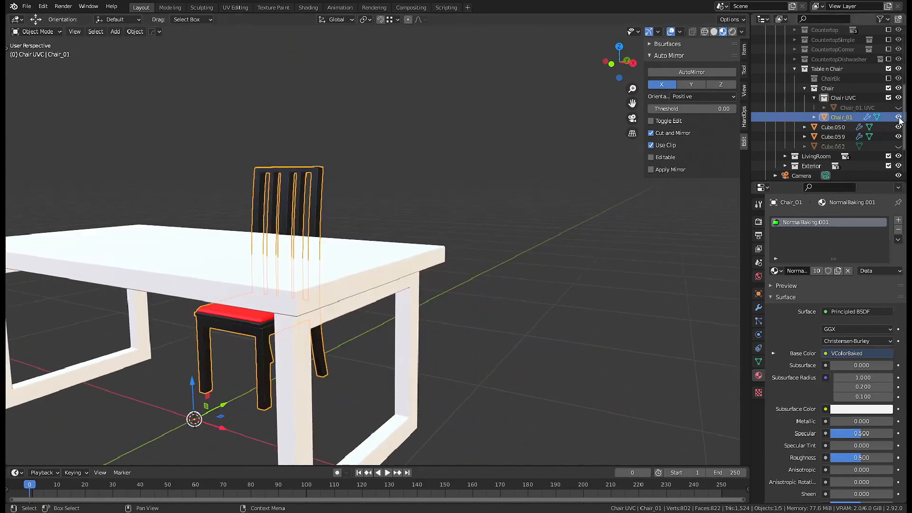
# Exclude the Chair collection and move Cube.050 and Cube.059 into a new Table collection inside Table n Chair.
pyautogui.click(889, 88)
pyautogui.rightClick(840, 91)
pyautogui.click(828, 72)
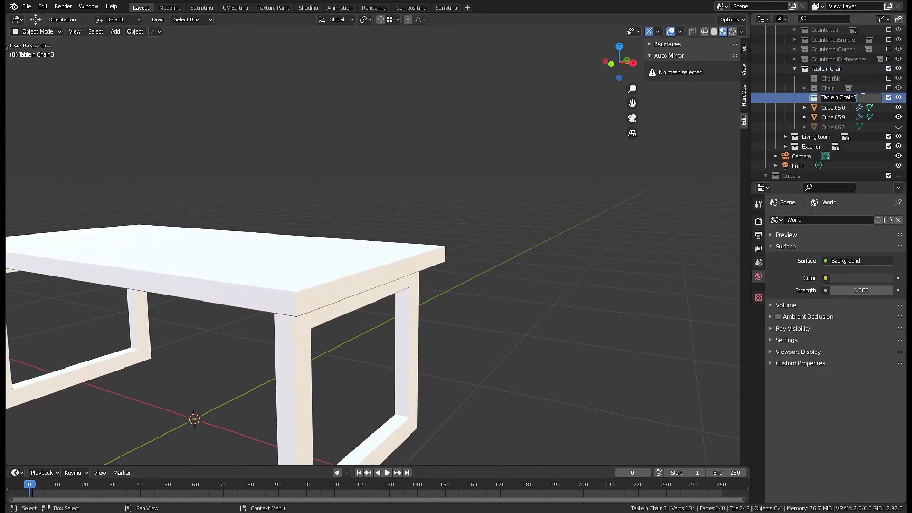
pyautogui.click(843, 117)
pyautogui.keyDown('shift'); pyautogui.click(840, 108); pyautogui.keyUp('shift')
pyautogui.moveTo(840, 108); pyautogui.dragTo(833, 98)
# Apply all modifiers on the selected tabletop and table legs.
pyautogui.moveTo(426, 238); pyautogui.dragTo(567, 311, button='middle')
pyautogui.scroll(-3, 461, 279)
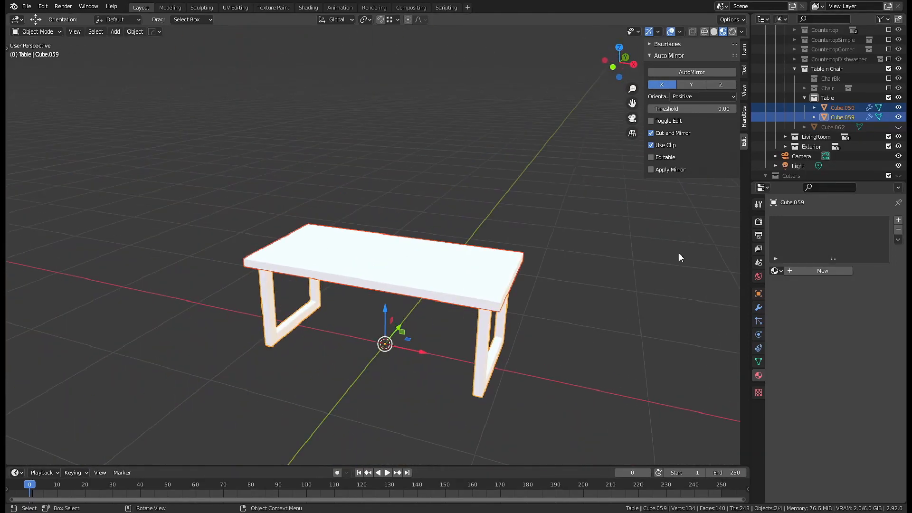
pyautogui.click(758, 307)
pyautogui.keyDown('shift'); pyautogui.moveTo(529, 232); pyautogui.dragTo(544, 246, button='middle'); pyautogui.keyUp('shift')
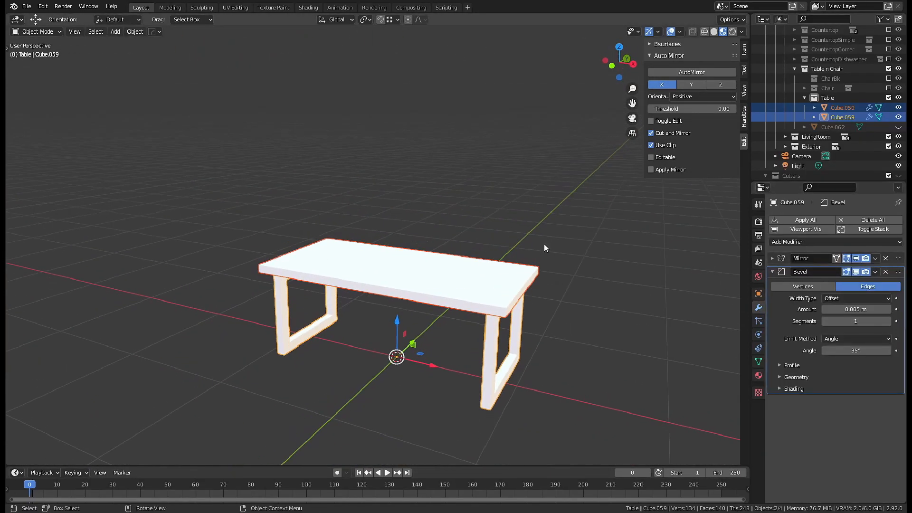
pyautogui.click(806, 219)
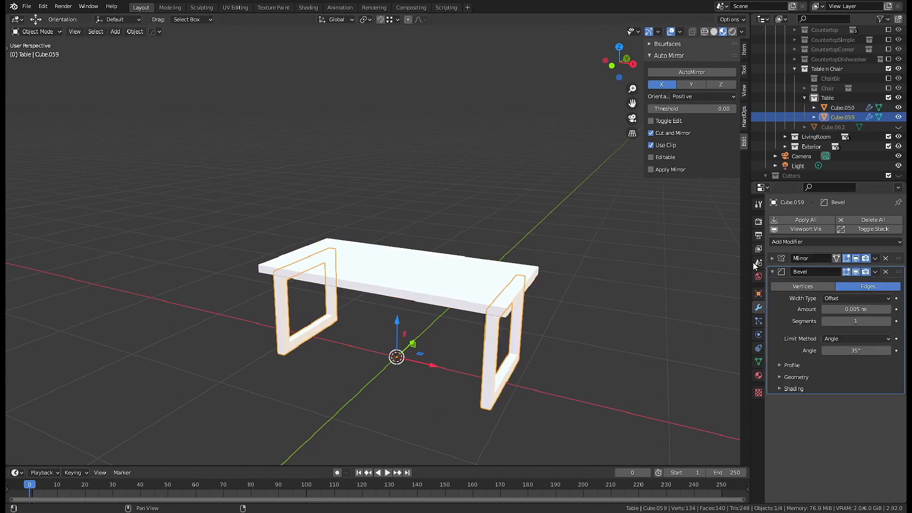
pyautogui.moveTo(525, 268)
pyautogui.mouseDown(button='middle')
pyautogui.moveTo(544, 268)
pyautogui.moveTo(522, 266)
pyautogui.mouseUp(button='middle')
pyautogui.keyDown('shift'); pyautogui.moveTo(522, 266); pyautogui.dragTo(453, 249, button='middle'); pyautogui.keyUp('shift')
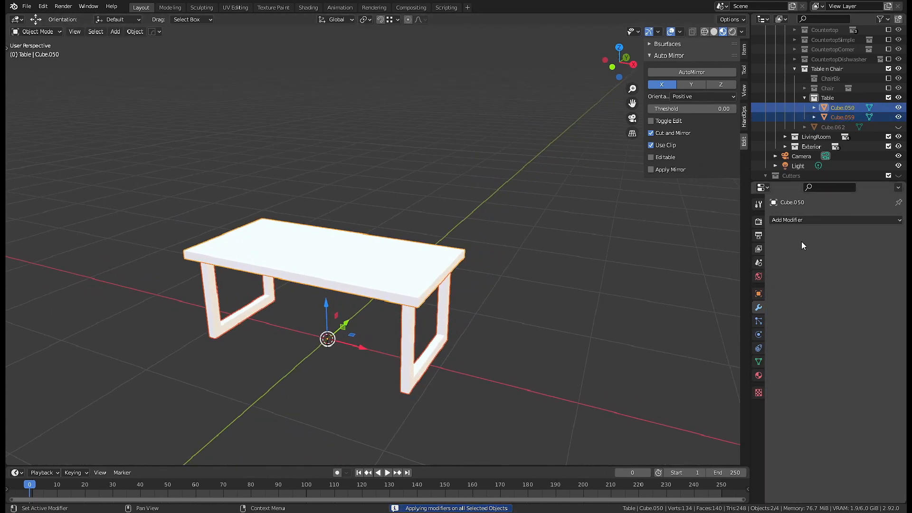
# Join the tabletop and legs into one object and mirror it across X with Auto Mirror.
pyautogui.hotkey('ctrl', 'j')
pyautogui.click(692, 72)
pyautogui.click(795, 345)
# Recalculate the normals of the whole table mesh and merge its vertices, ending in Object Mode.
pyautogui.press('Tab')
pyautogui.press('a')
pyautogui.moveTo(366, 350); pyautogui.dragTo(146, 248, button='middle')
pyautogui.hotkey('shift', 'n')
pyautogui.press('m')
pyautogui.click(381, 350)
pyautogui.press('Tab')
pyautogui.keyDown('shift'); pyautogui.moveTo(146, 249); pyautogui.dragTo(92, 222, button='middle'); pyautogui.keyUp('shift')
pyautogui.moveTo(397, 367); pyautogui.dragTo(434, 348, button='middle')
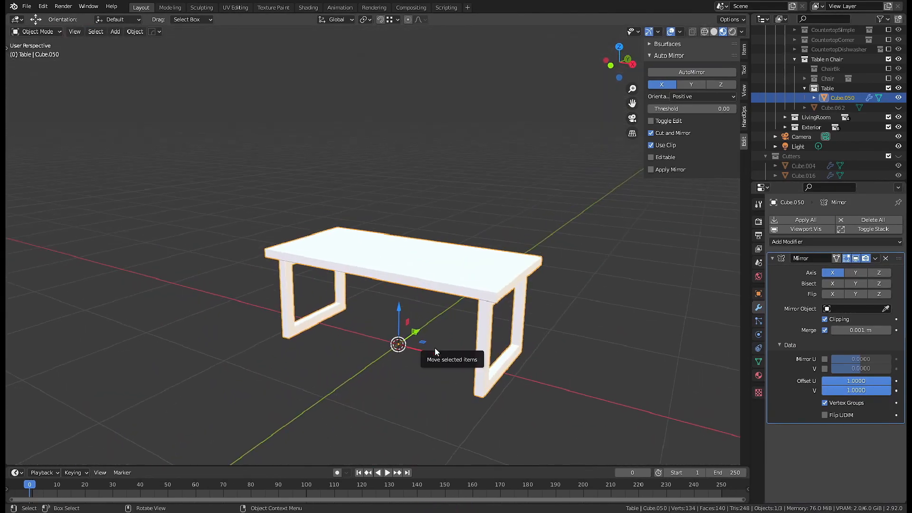
# Create a Table UVC collection inside Table and rename the table object Table_01.
pyautogui.click(837, 90)
pyautogui.press('c')
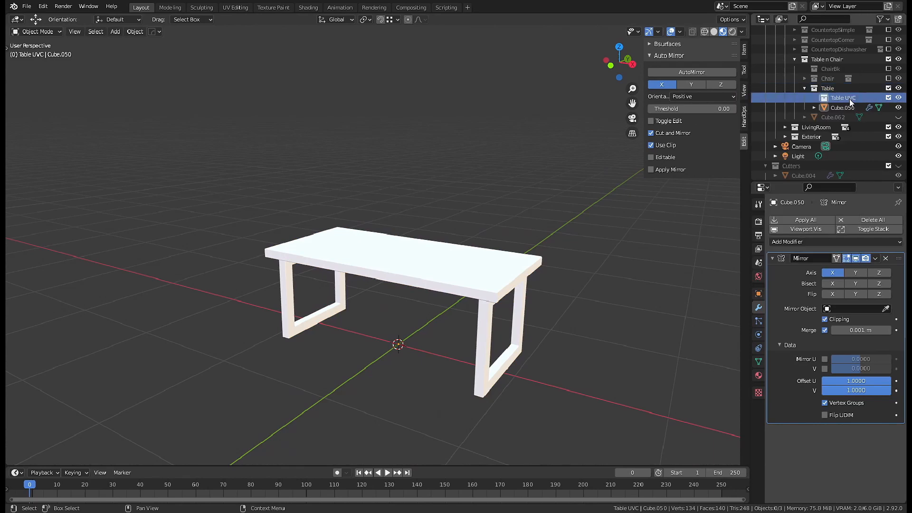
pyautogui.doubleClick(850, 107)
pyautogui.scroll(-1, 849, 106)
pyautogui.write('Table VColors')
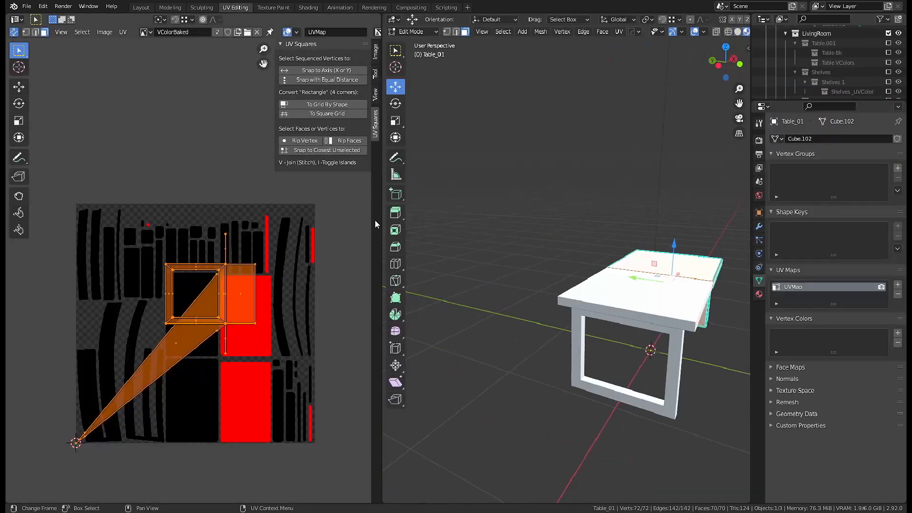
# Unwrap the whole table mesh with Smart UV Project at a 66° angle limit and 0.020 island margin.
pyautogui.moveTo(594, 309); pyautogui.dragTo(618, 335, button='middle')
pyautogui.press('u')
pyautogui.click(581, 331)
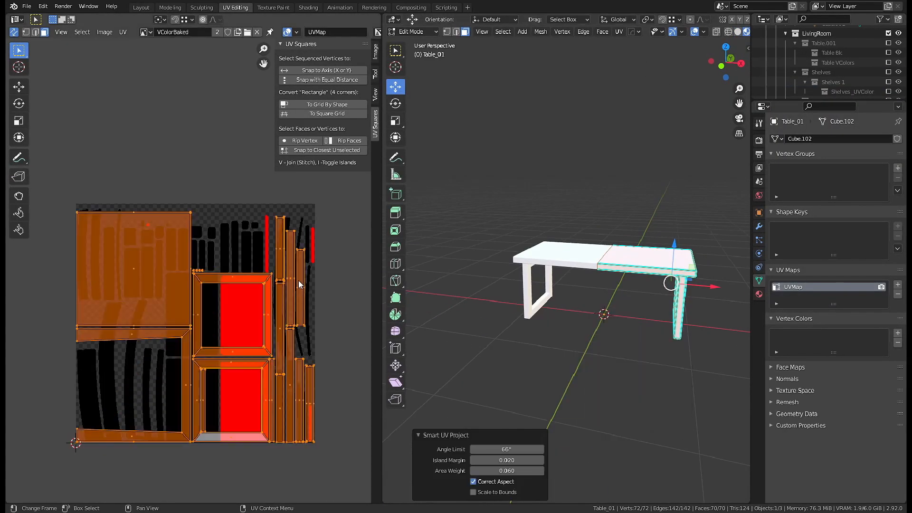
# Turn off UV sync selection and straighten the large frame island's upper inner edge by snapping it vertically to its corner.
pyautogui.moveTo(149, 350); pyautogui.dragTo(217, 286, button='middle')
pyautogui.scroll(2, 166, 256)
pyautogui.click(130, 295)
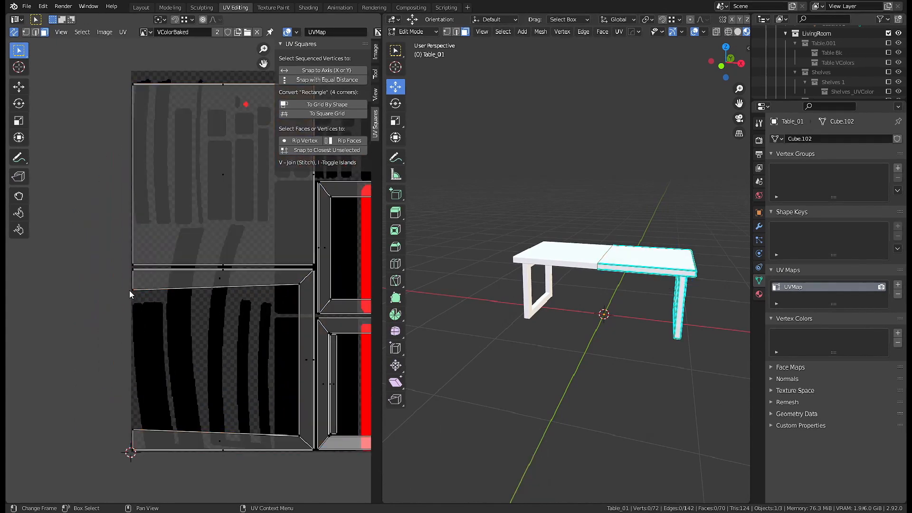
pyautogui.click(14, 32)
pyautogui.press('a')
pyautogui.click(134, 291)
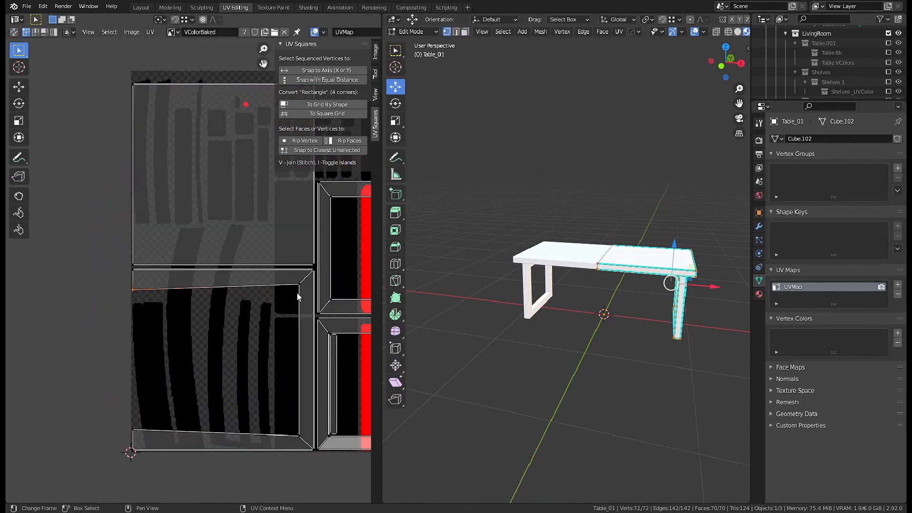
pyautogui.press('g')
pyautogui.press('y')
pyautogui.keyDown('ctrl'); pyautogui.click(298, 287); pyautogui.keyUp('ctrl')
# Straighten the large frame island's lower inner edge by snapping it vertically to its corner vertex.
pyautogui.moveTo(149, 432); pyautogui.dragTo(150, 433)
pyautogui.press('g')
pyautogui.press('y')
pyautogui.keyDown('ctrl'); pyautogui.click(301, 434); pyautogui.keyUp('ctrl')
pyautogui.scroll(-2, 299, 359)
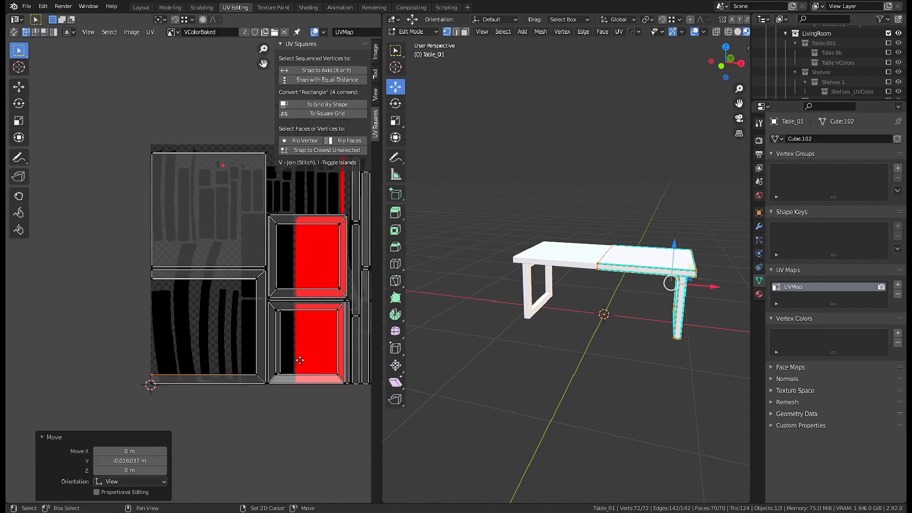
pyautogui.moveTo(299, 358); pyautogui.dragTo(193, 372, button='middle')
pyautogui.scroll(3, 280, 364)
pyautogui.scroll(2, 280, 364)
pyautogui.moveTo(244, 387); pyautogui.dragTo(282, 312, button='middle')
pyautogui.scroll(-5, 237, 299)
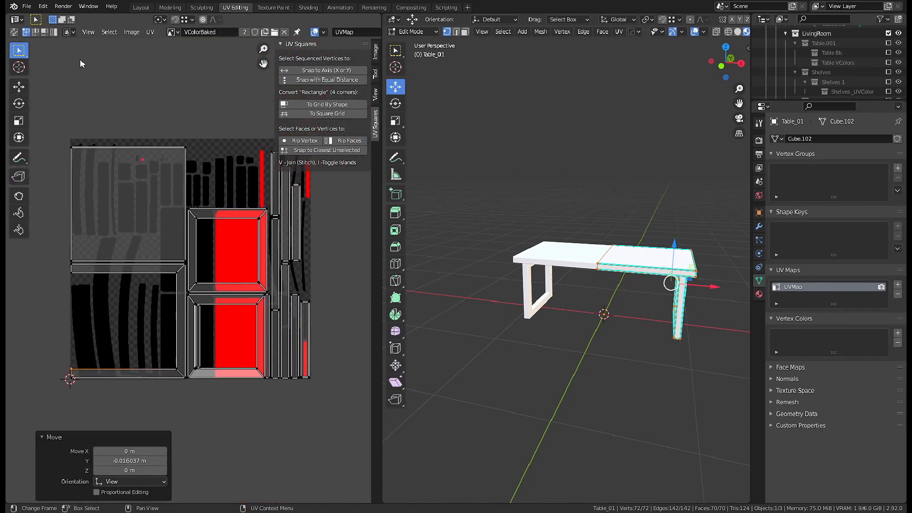
# Turn UV sync selection back on and check the table's layout for overlapping UVs.
pyautogui.click(14, 32)
pyautogui.hotkey('alt', 'a')
pyautogui.click(82, 32)
pyautogui.click(98, 168)
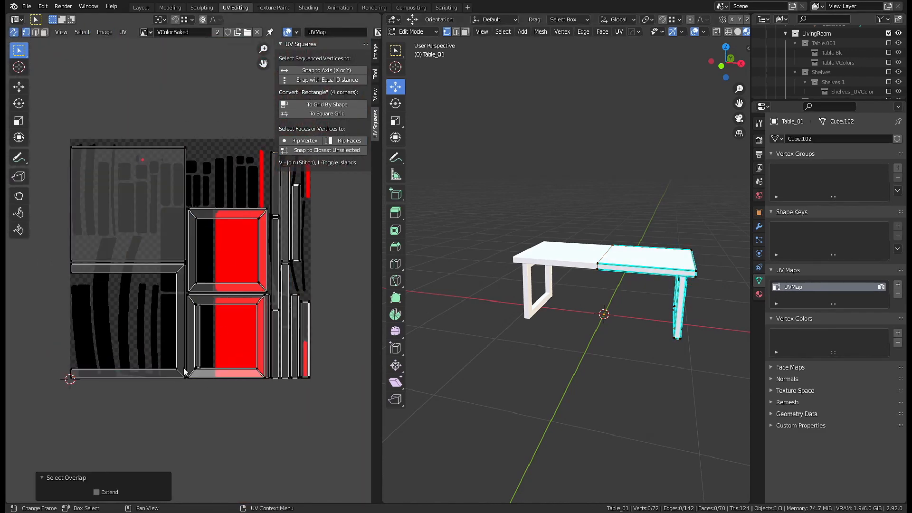
pyautogui.click(82, 32)
pyautogui.click(97, 168)
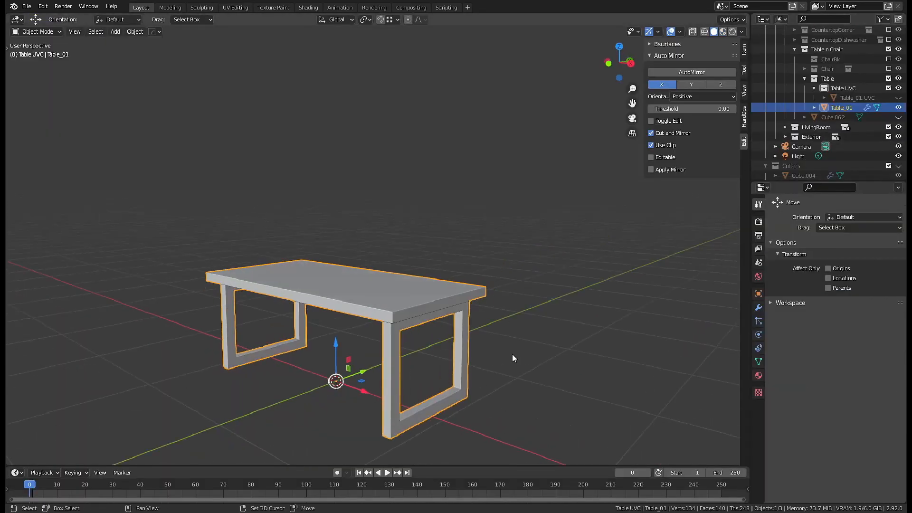
# Duplicate Table_01 in place.
pyautogui.hotkey('shift', 'd')
pyautogui.press('Escape')
pyautogui.hotkey('shift', 'z')
pyautogui.hotkey('shift', 'z')
# Rename the duplicated table Table_01.UVC.
pyautogui.press('F2')
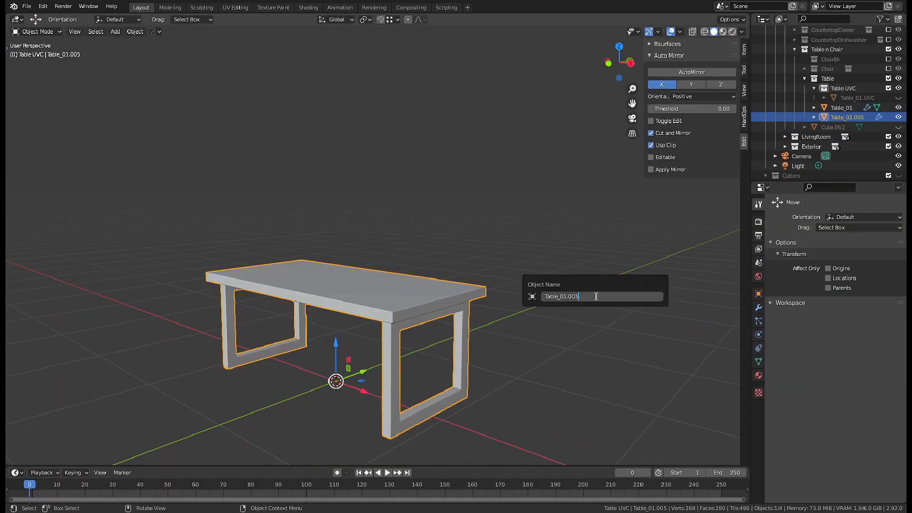
pyautogui.press('BackSpace')
pyautogui.press('BackSpace')
pyautogui.press('BackSpace')
pyautogui.write('UVC')
pyautogui.press('Return')
pyautogui.press('F2')
pyautogui.press('BackSpace')
pyautogui.press('BackSpace')
pyautogui.press('BackSpace')
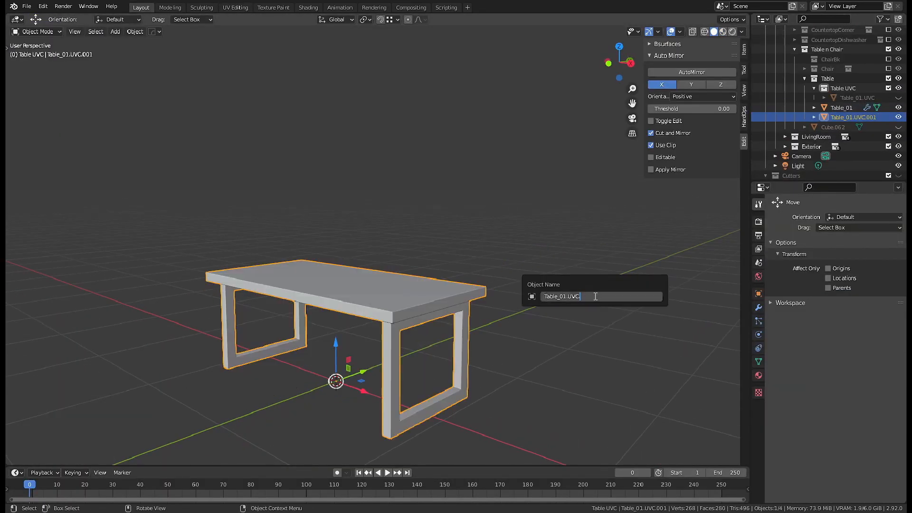
pyautogui.press('Return')
# Select all of Table_01.UVC's geometry and fill it with black in Vertex Paint mode.
pyautogui.press('Tab')
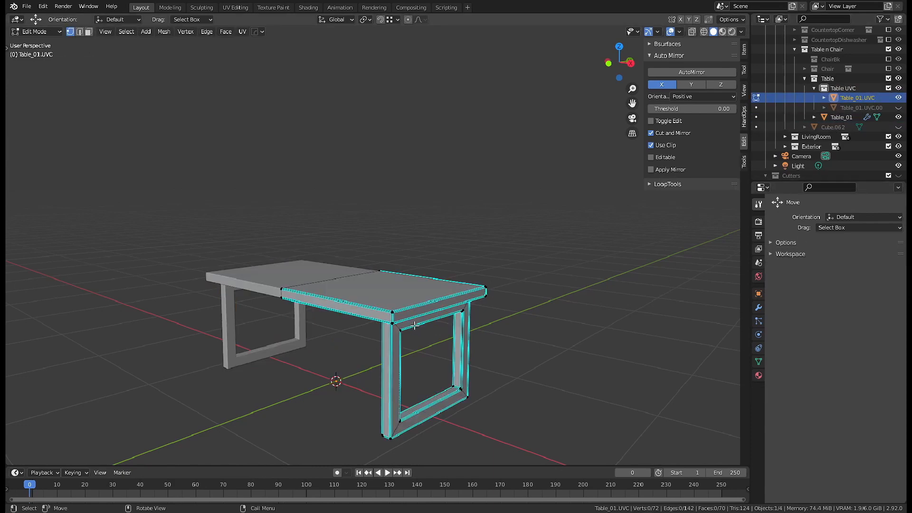
pyautogui.press('a')
pyautogui.hotkey('ctrl', 'Tab')
pyautogui.click(470, 291)
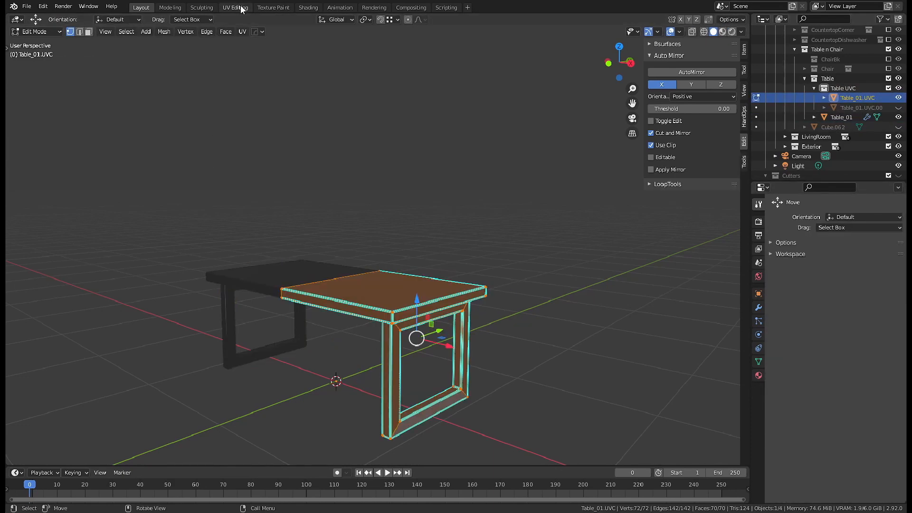
# Switch to the Shading workspace and assign the existing VColors material to Table_01.UVC.
pyautogui.click(273, 7)
pyautogui.click(309, 7)
pyautogui.click(759, 389)
pyautogui.click(777, 286)
pyautogui.click(703, 355)
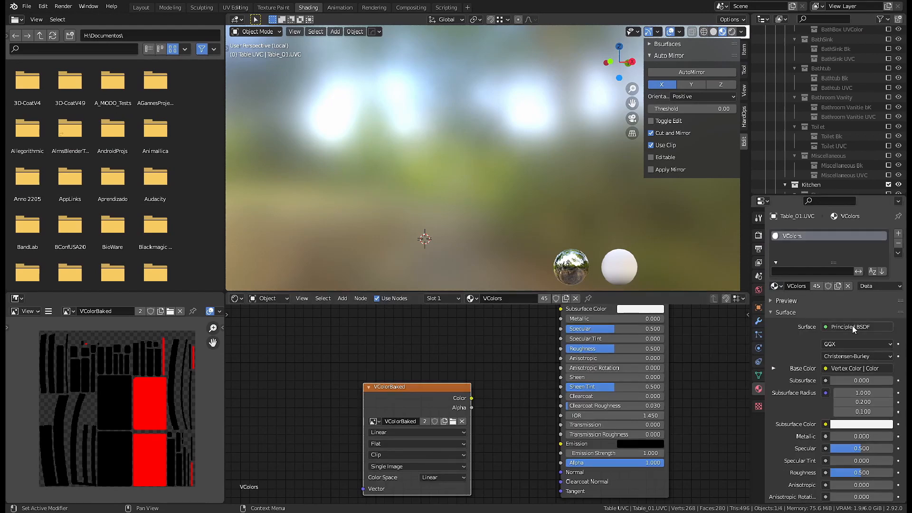
# Bake the table's diffuse colour to the VColorBaked image texture.
pyautogui.click(758, 236)
pyautogui.scroll(-15, 832, 333)
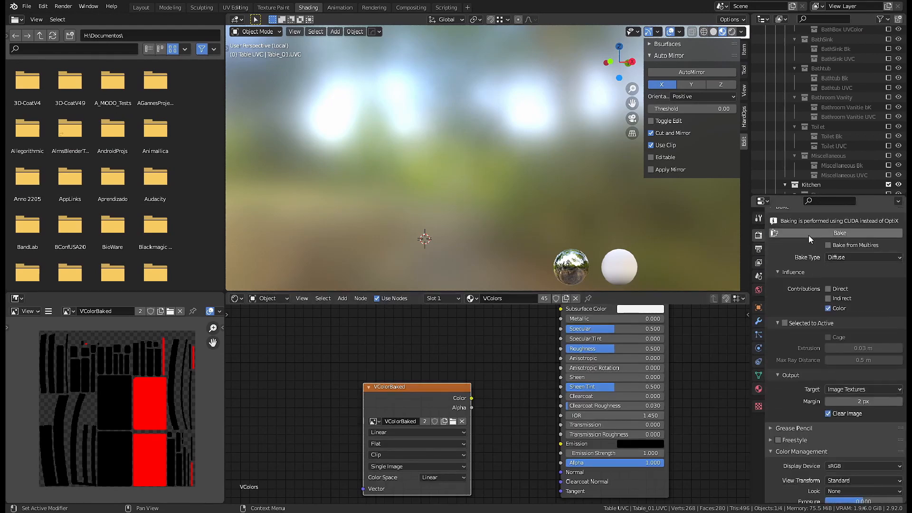
pyautogui.click(808, 234)
pyautogui.click(48, 311)
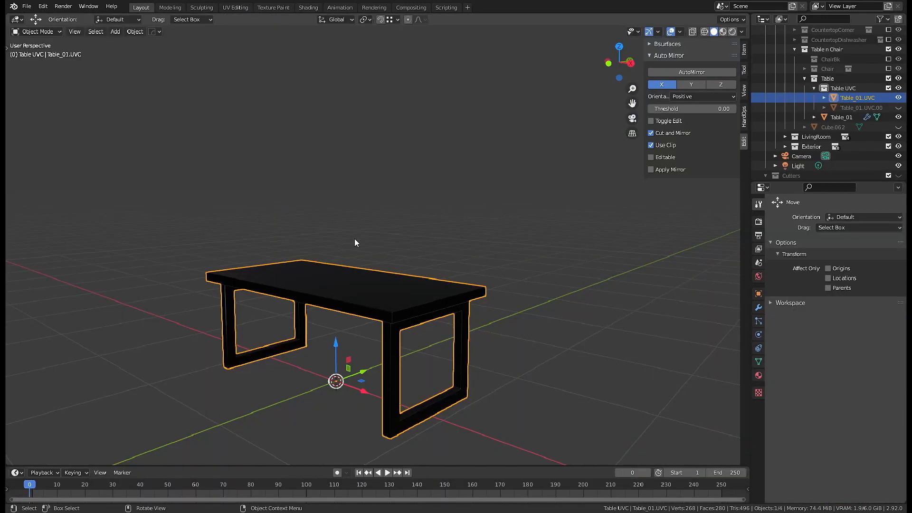
# Assign an existing material to Table_01 and display it with Material Preview shading.
pyautogui.click(759, 376)
pyautogui.click(776, 271)
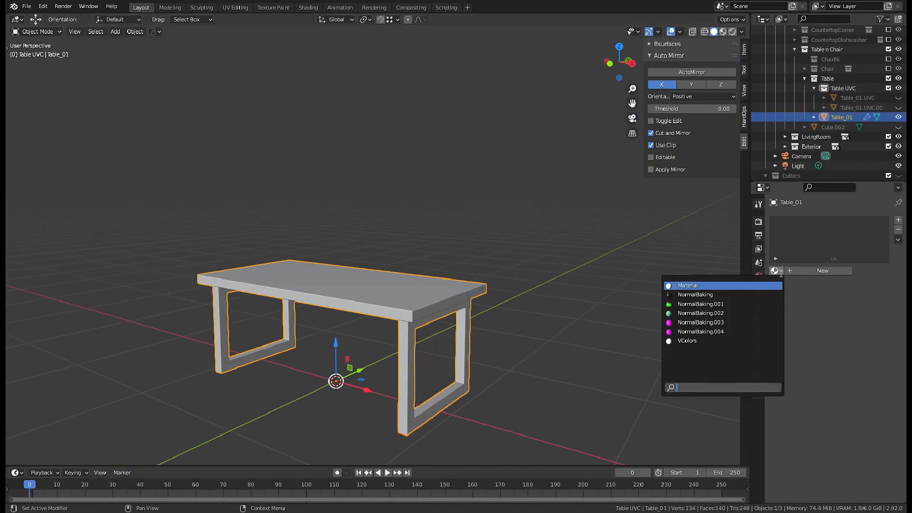
pyautogui.click(698, 287)
pyautogui.click(723, 31)
pyautogui.press('q')
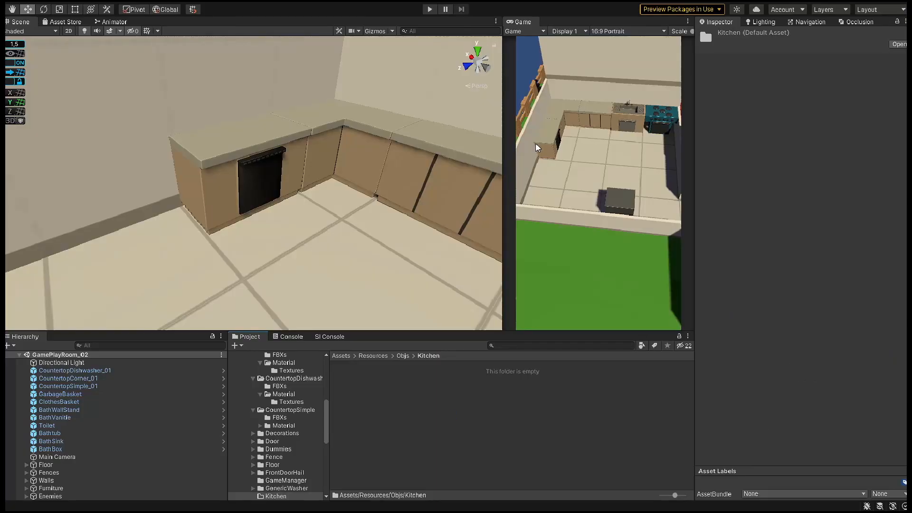
# In Unity, create a Table_n_Chair_01 folder inside the Kitchen folder and open it.
pyautogui.click(617, 56)
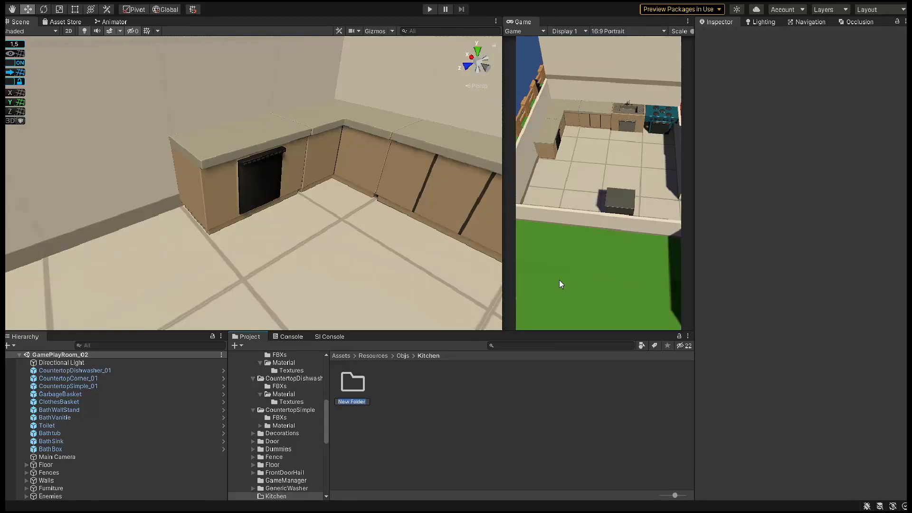
pyautogui.write('Table_n_Chair_01')
pyautogui.press('Return')
pyautogui.doubleClick(353, 391)
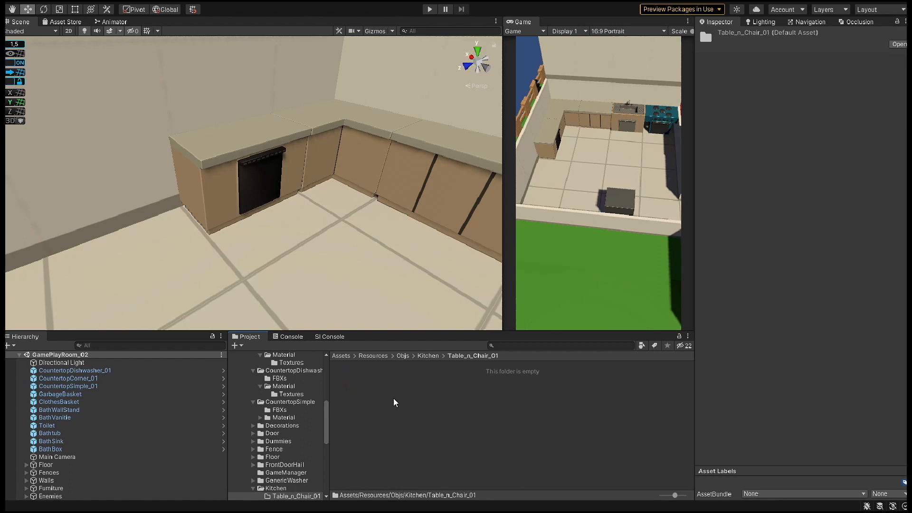
# Create a Table folder inside Table_n_Chair_01 and open it.
pyautogui.click(571, 57)
pyautogui.write('Table')
pyautogui.press('Return')
pyautogui.press('Return')
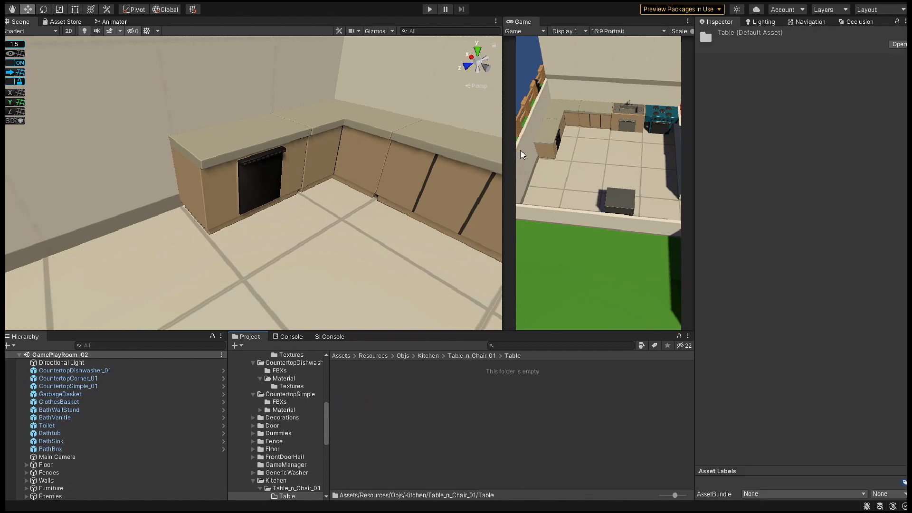
# Create FBXs and Material folders inside the Table folder and open the Material folder.
pyautogui.click(571, 56)
pyautogui.write('FBXs')
pyautogui.press('Return')
pyautogui.hotkey('ctrl', 'shift', 'n')
pyautogui.write('Material')
pyautogui.press('Return')
pyautogui.press('Return')
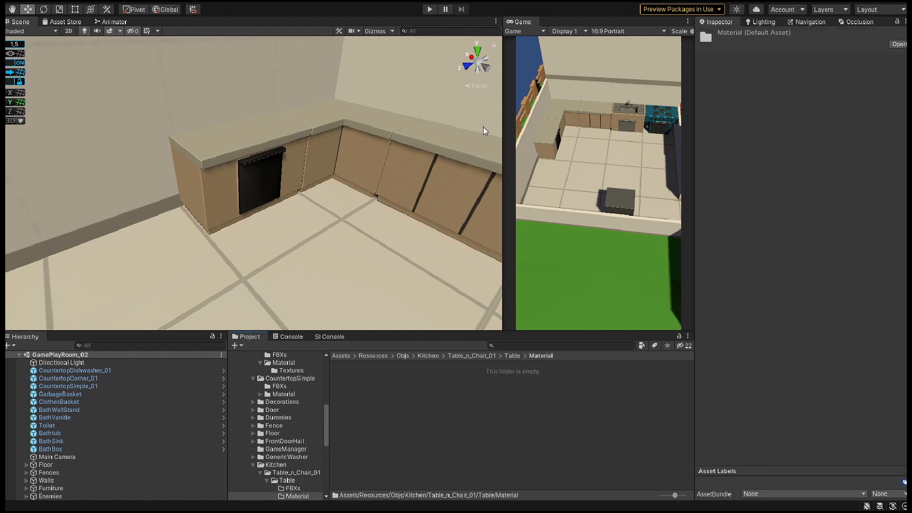
# Create a Textures folder inside the Material folder and open it.
pyautogui.hotkey('ctrl', 'shift', 'n')
pyautogui.write('Textures')
pyautogui.press('Return')
pyautogui.press('Return')
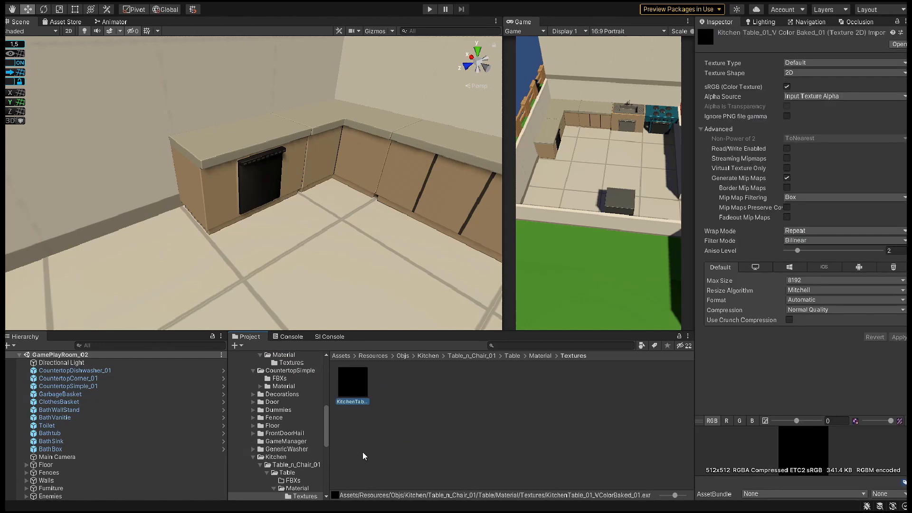
# Open the FBXs folder inside the Table folder.
pyautogui.moveTo(327, 438); pyautogui.dragTo(327, 450)
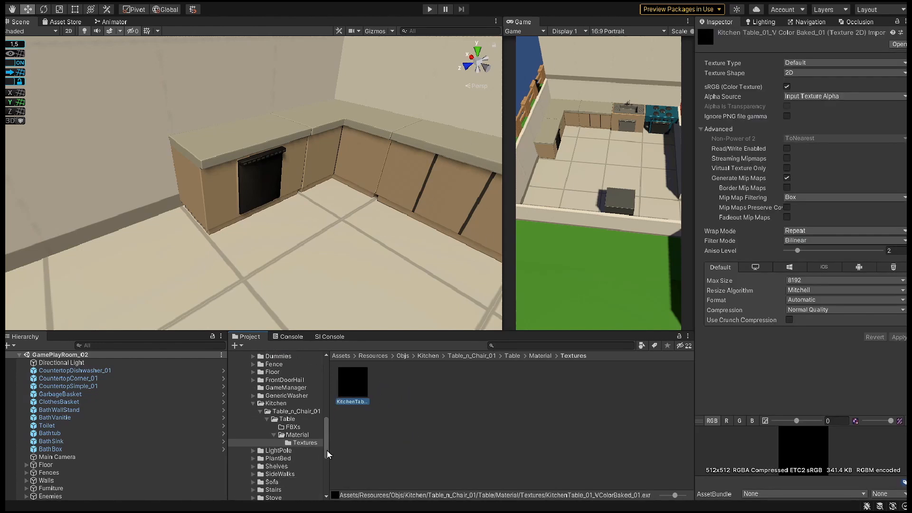
pyautogui.click(293, 427)
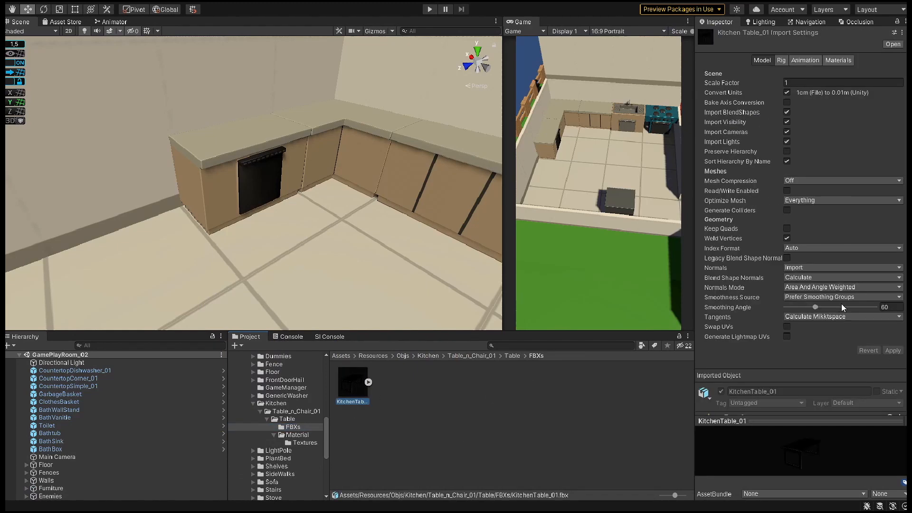
# Enable Generate Lightmap UVs for the KitchenTable_01 model and duplicate the GenericWasher material from its Material folder.
pyautogui.click(787, 337)
pyautogui.click(253, 396)
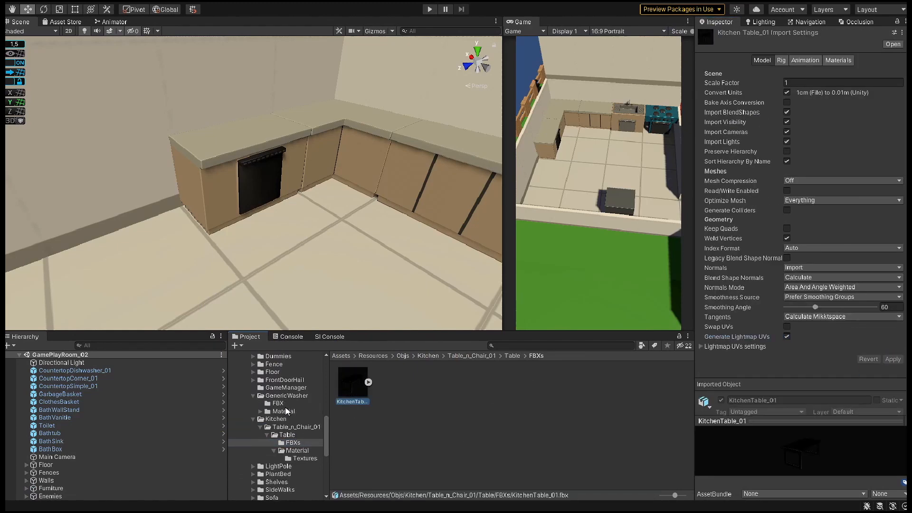
pyautogui.click(284, 411)
pyautogui.click(389, 382)
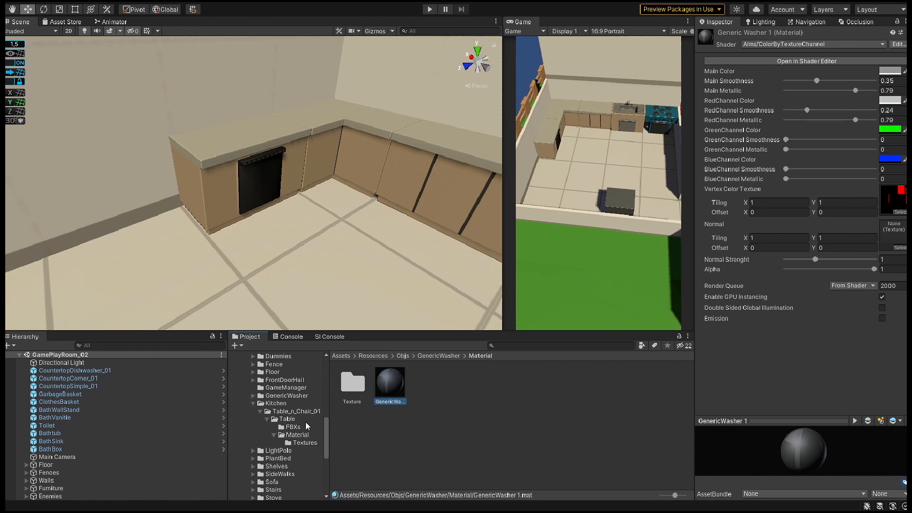
# Name the copied material in the Table's Material folder KitchenTable 1.
pyautogui.write('KitchenTab')
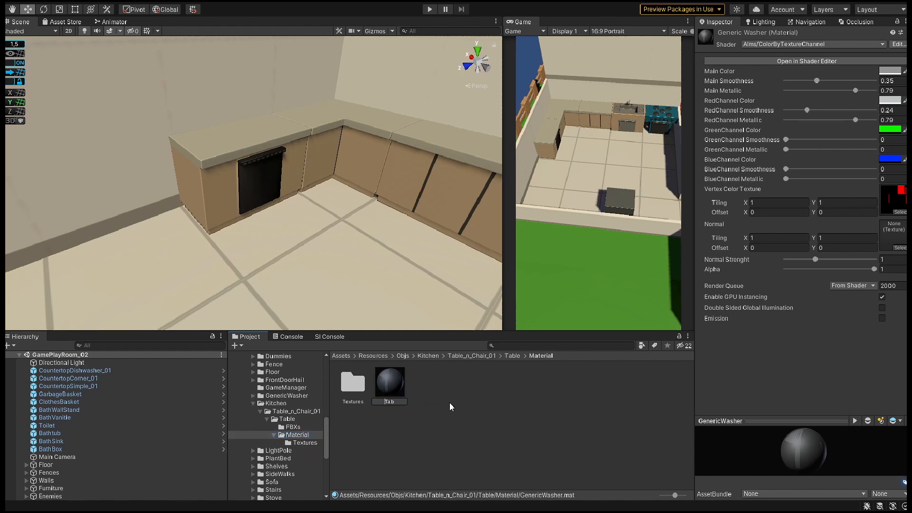
pyautogui.write('le 1')
pyautogui.press('Return')
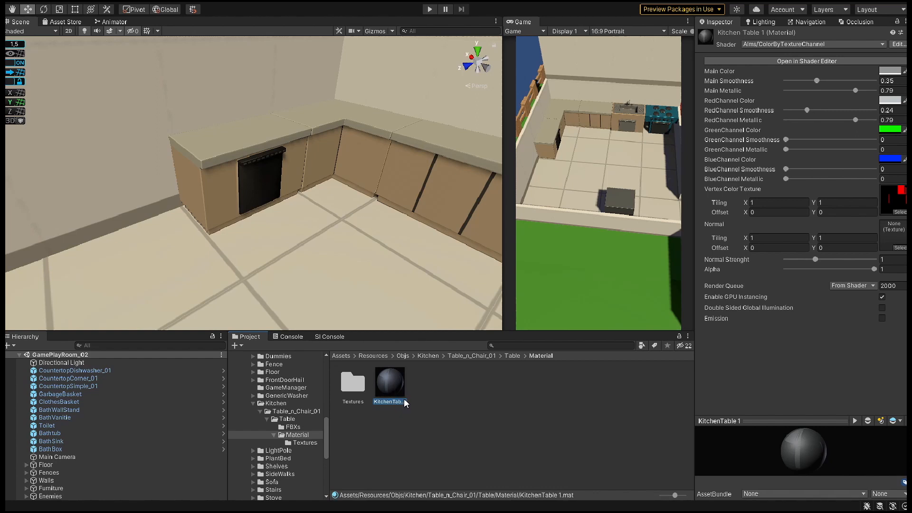
# Add KitchenTable_01 to the scene with the copied table material and save it as a prefab in the Table folder.
pyautogui.moveTo(156, 384); pyautogui.dragTo(157, 384)
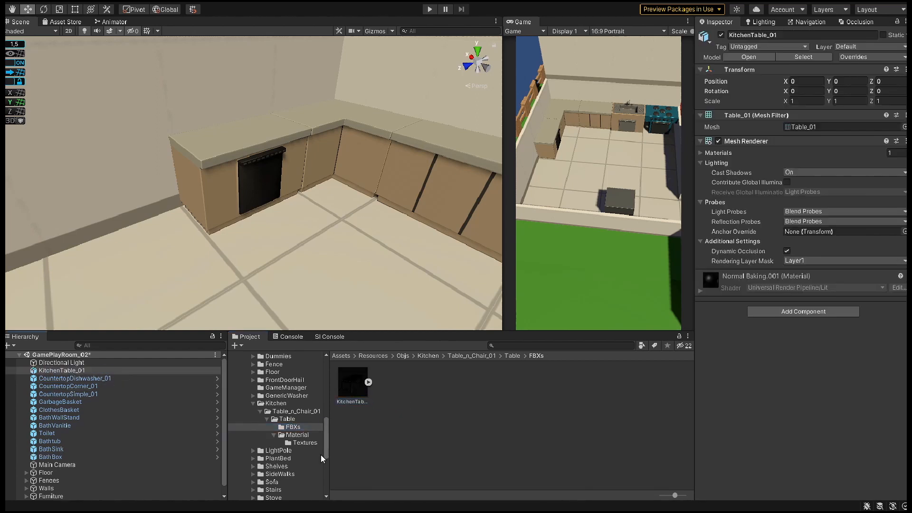
pyautogui.click(287, 418)
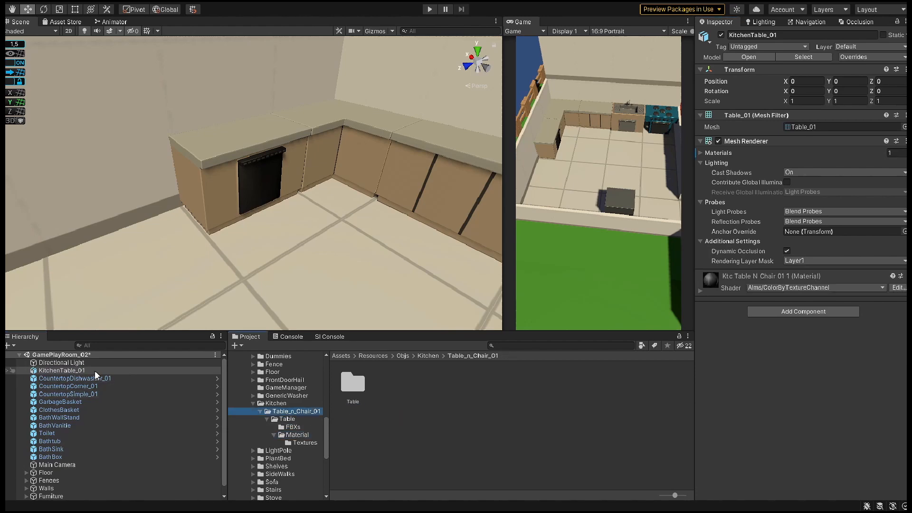
pyautogui.click(100, 372)
# Move the kitchen table against the low kitchen wall at X 9, Z 1.5.
pyautogui.doubleClick(89, 371)
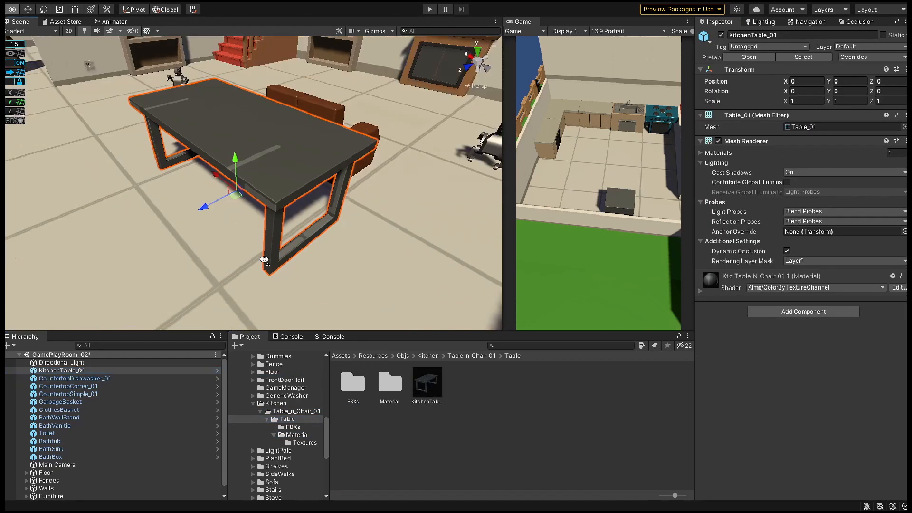
pyautogui.scroll(-5, 265, 261)
pyautogui.keyDown('alt'); pyautogui.moveTo(313, 266); pyautogui.dragTo(240, 142); pyautogui.keyUp('alt')
pyautogui.moveTo(240, 143); pyautogui.dragTo(190, 183, button='right')
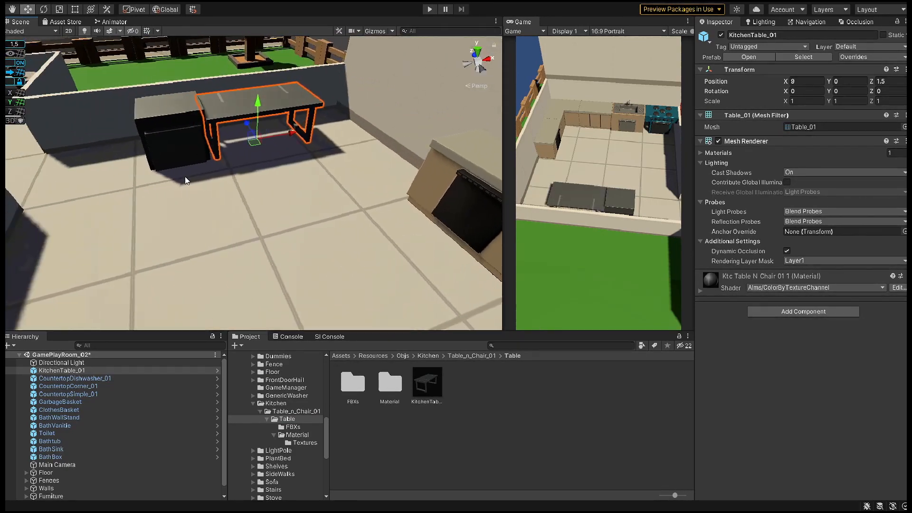
# Move the GenericWasher away from the table to X 6, Z -1.5 and set its Y rotation to 90.
pyautogui.click(178, 143)
pyautogui.moveTo(179, 159); pyautogui.dragTo(115, 303)
pyautogui.hotkey('ctrl', 'z')
pyautogui.moveTo(115, 303); pyautogui.dragTo(71, 294, button='right')
pyautogui.press('s')
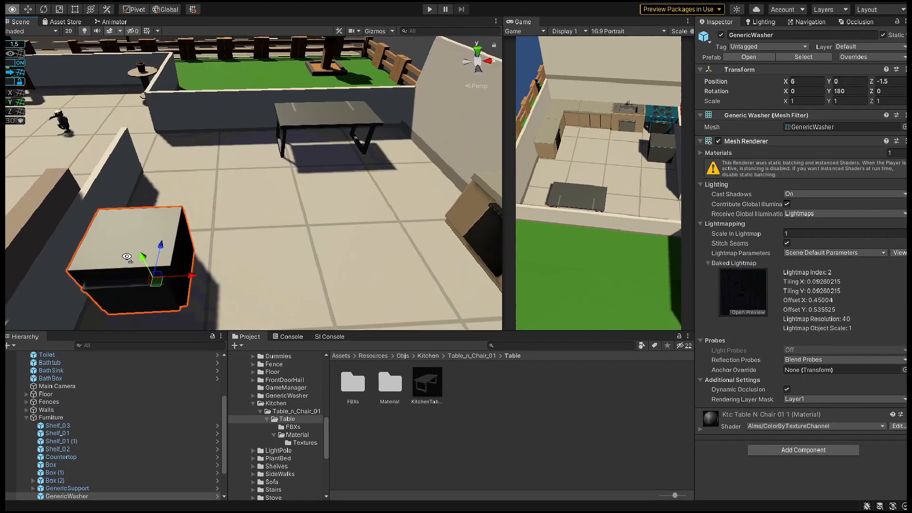
pyautogui.click(853, 91)
pyautogui.write('90')
# Rename the material in the Table's Material folder to KtcTable01 1.
pyautogui.press('w')
pyautogui.moveTo(418, 157); pyautogui.dragTo(367, 214, button='right')
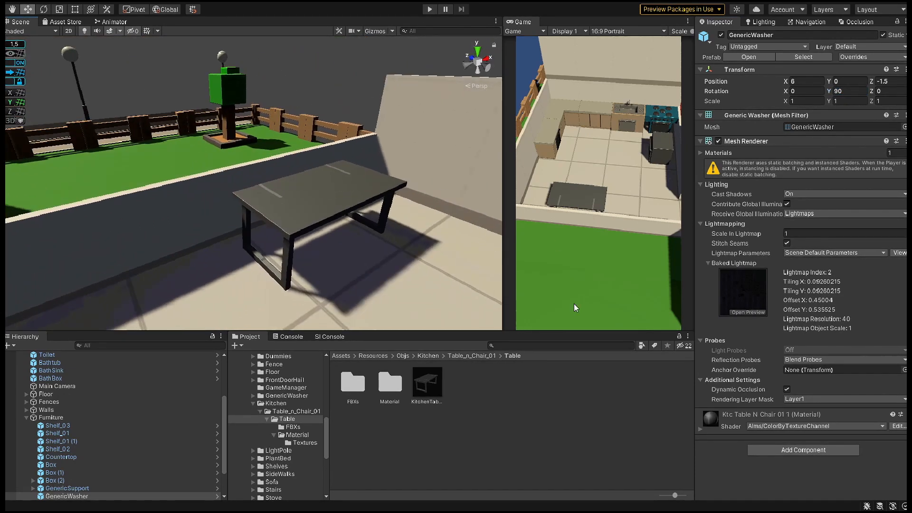
pyautogui.press('a')
pyautogui.moveTo(304, 223); pyautogui.dragTo(483, 228, button='right')
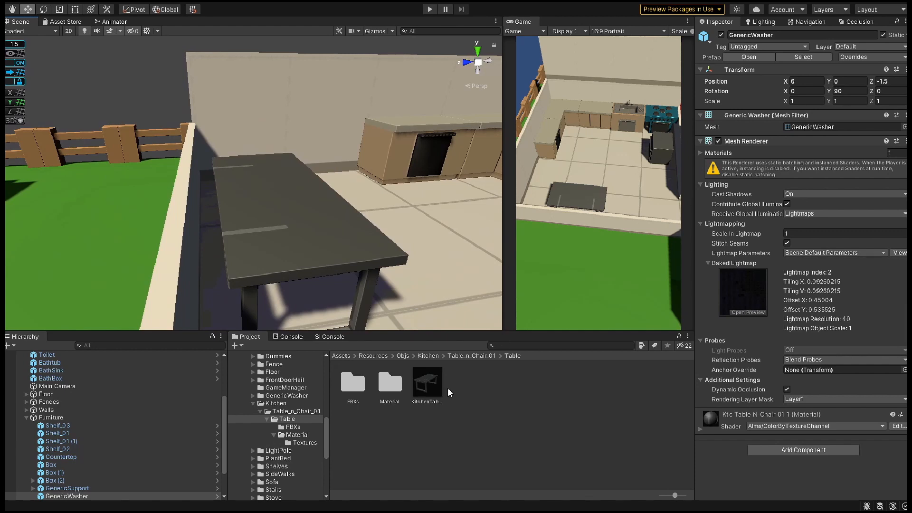
pyautogui.doubleClick(390, 383)
pyautogui.doubleClick(395, 401)
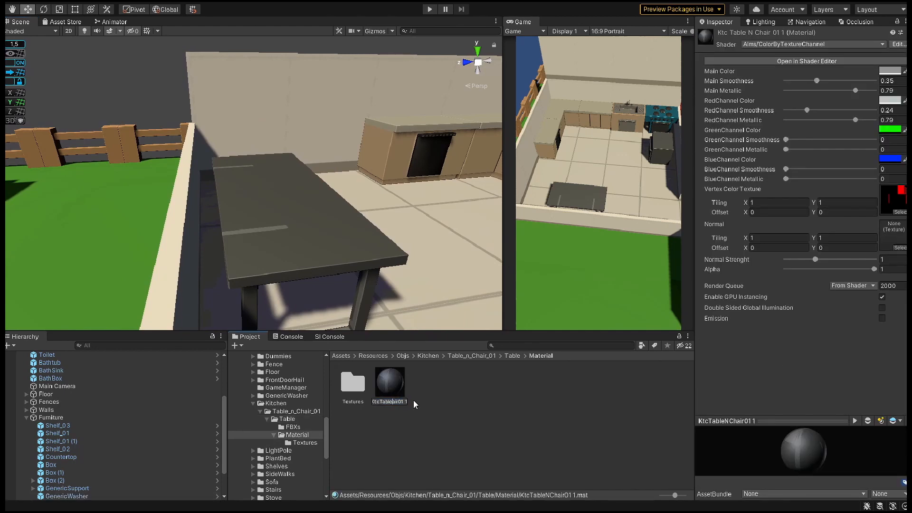
pyautogui.press('Delete')
pyautogui.press('Delete')
pyautogui.press('Delete')
pyautogui.press('Return')
pyautogui.click(424, 411)
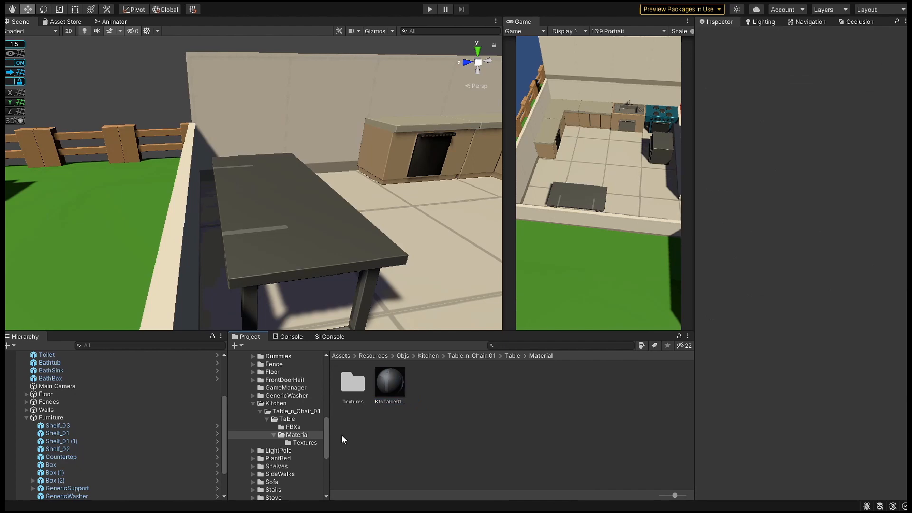
# Locate the fence material's Blank texture and assign it as the table material's Vertex Color Texture.
pyautogui.click(352, 267)
pyautogui.scroll(-3, 285, 214)
pyautogui.click(181, 152)
pyautogui.click(702, 406)
pyautogui.scroll(-5, 760, 380)
pyautogui.click(884, 349)
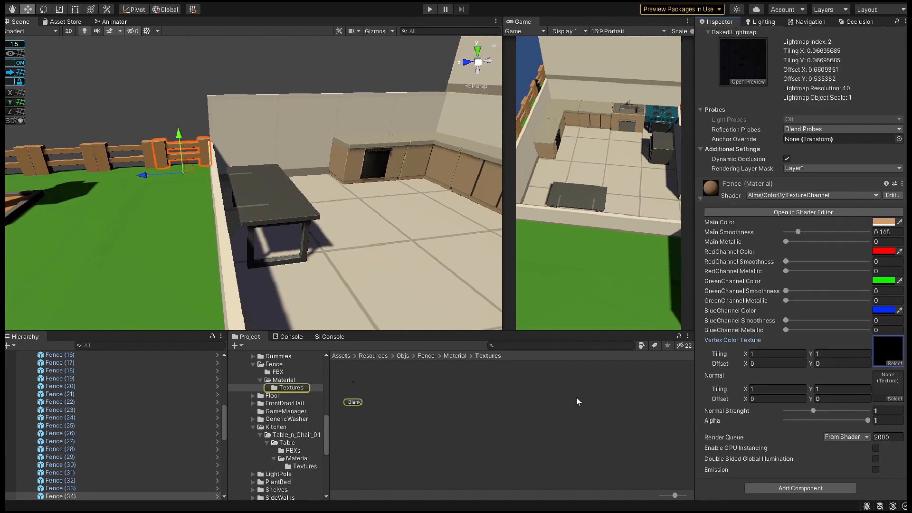
pyautogui.click(300, 217)
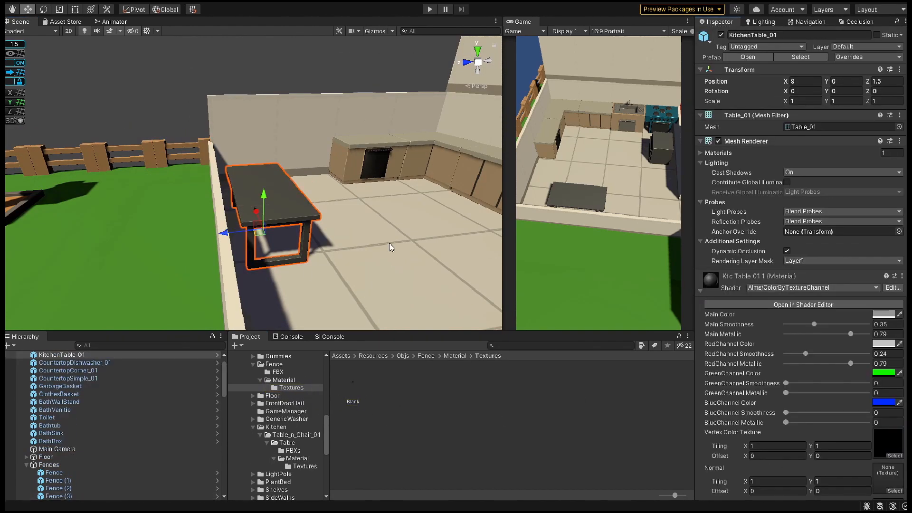
pyautogui.keyDown('alt'); pyautogui.moveTo(391, 247); pyautogui.dragTo(310, 284); pyautogui.keyUp('alt')
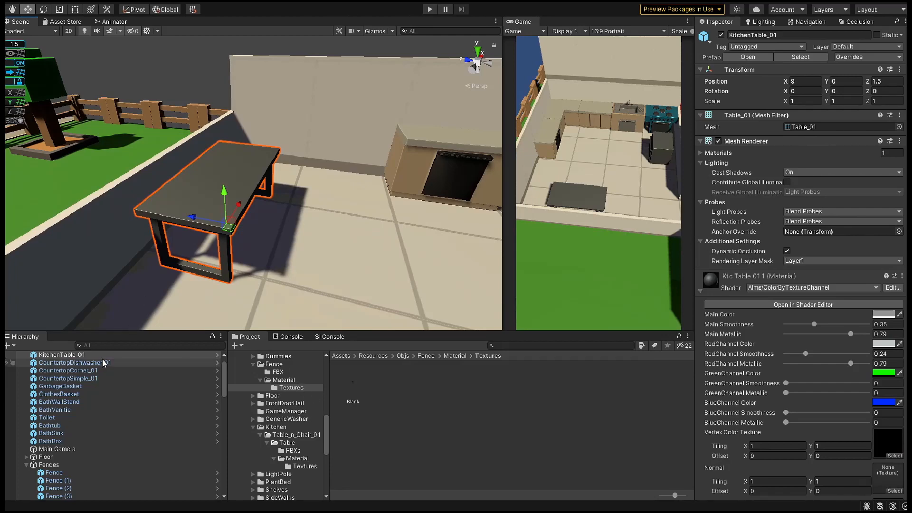
# Create a Chair folder inside Table_n_Chair_01 and open it.
pyautogui.click(27, 465)
pyautogui.click(66, 355)
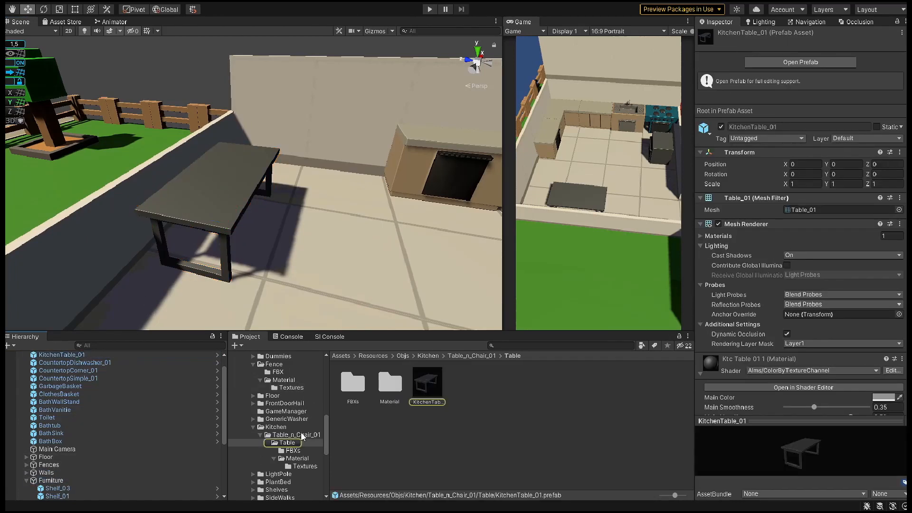
pyautogui.click(283, 428)
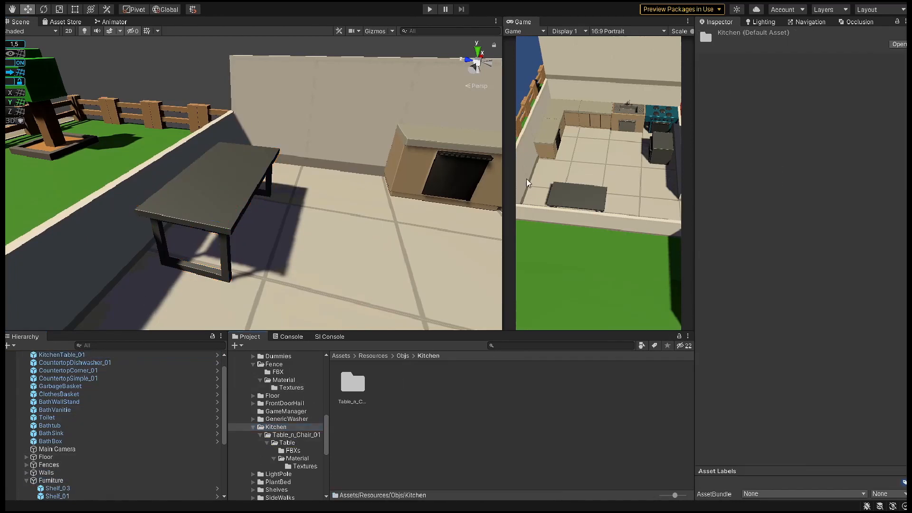
pyautogui.doubleClick(358, 387)
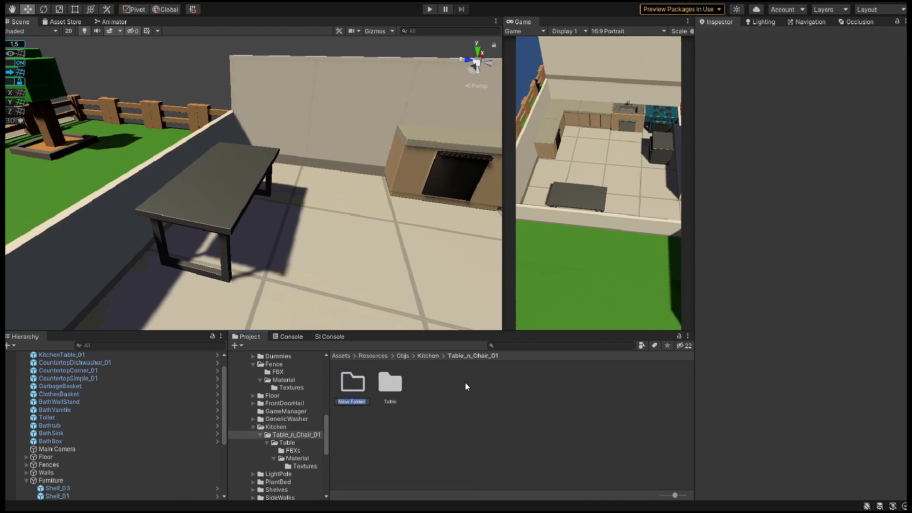
pyautogui.write('Chair')
pyautogui.press('Return')
pyautogui.doubleClick(353, 385)
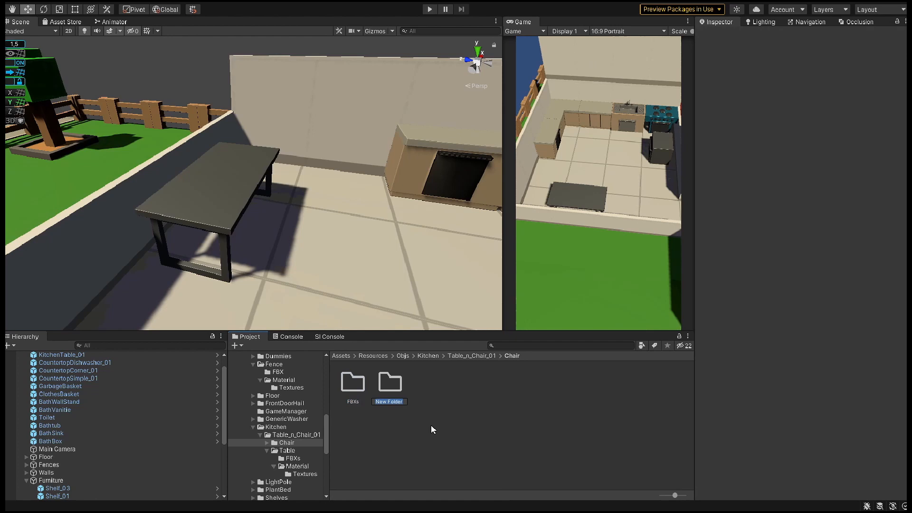
# Create FBXs and Material folders inside the Chair folder, with a Textures folder inside Material.
pyautogui.write('Material')
pyautogui.press('Return')
pyautogui.doubleClick(392, 388)
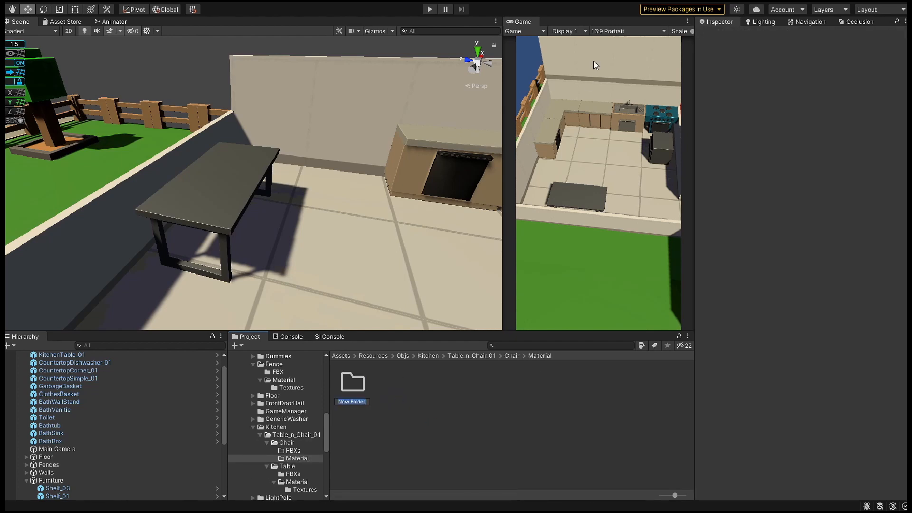
pyautogui.write('Textures')
pyautogui.press('Return')
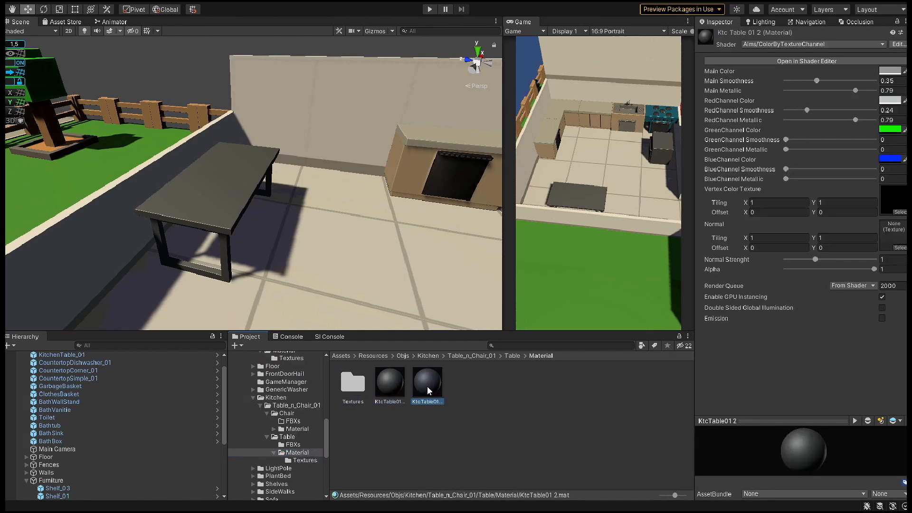
# Duplicate the KtcTable01 1 material into the Chair's Material folder and rename the copy KtcChair01 1.
pyautogui.click(394, 396)
pyautogui.click(398, 401)
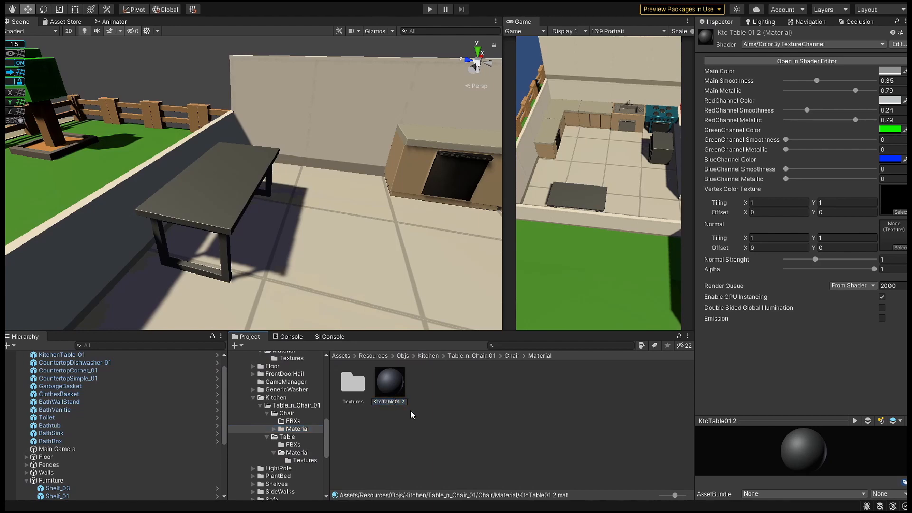
pyautogui.press('BackSpace')
pyautogui.press('BackSpace')
pyautogui.press('BackSpace')
pyautogui.press('BackSpace')
pyautogui.press('BackSpace')
pyautogui.write('Chair')
pyautogui.press('End')
pyautogui.press('BackSpace')
pyautogui.write('1')
pyautogui.press('Return')
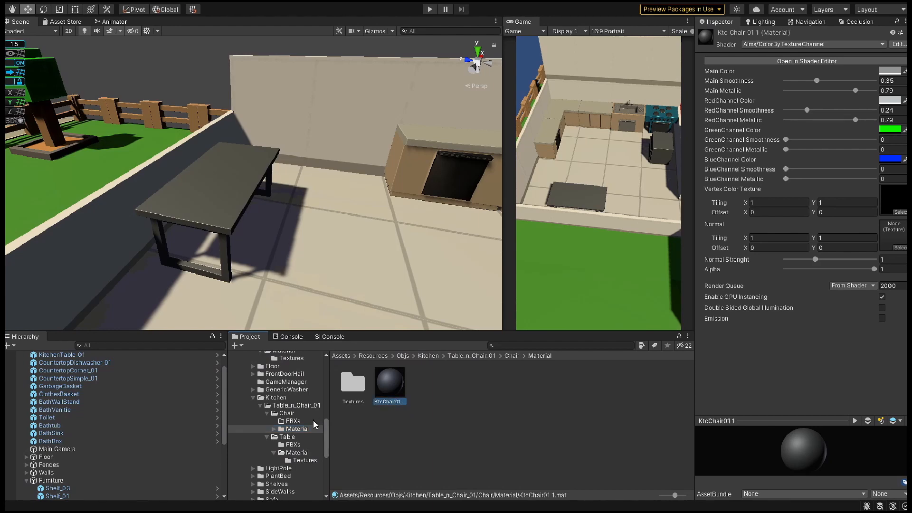
# Add the KitchenChair_01 model to the scene and apply the KtcChair01 1 material to it.
pyautogui.click(300, 421)
pyautogui.moveTo(353, 382); pyautogui.dragTo(114, 370)
pyautogui.click(295, 429)
pyautogui.moveTo(392, 386); pyautogui.dragTo(736, 333)
pyautogui.click(701, 291)
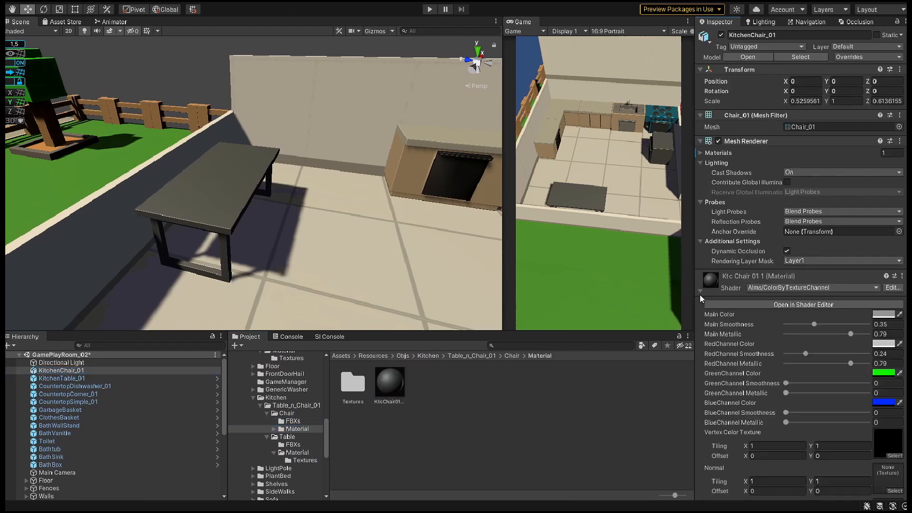
# Assign the baked chair texture as KtcChair01 1's Vertex Color Texture and save the chair as a prefab in the Chair folder.
pyautogui.doubleClick(353, 382)
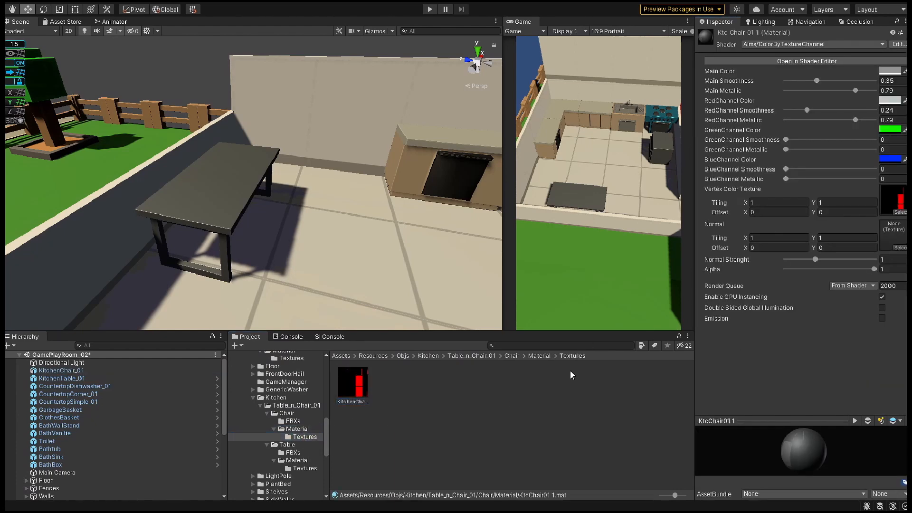
pyautogui.click(61, 370)
pyautogui.click(287, 413)
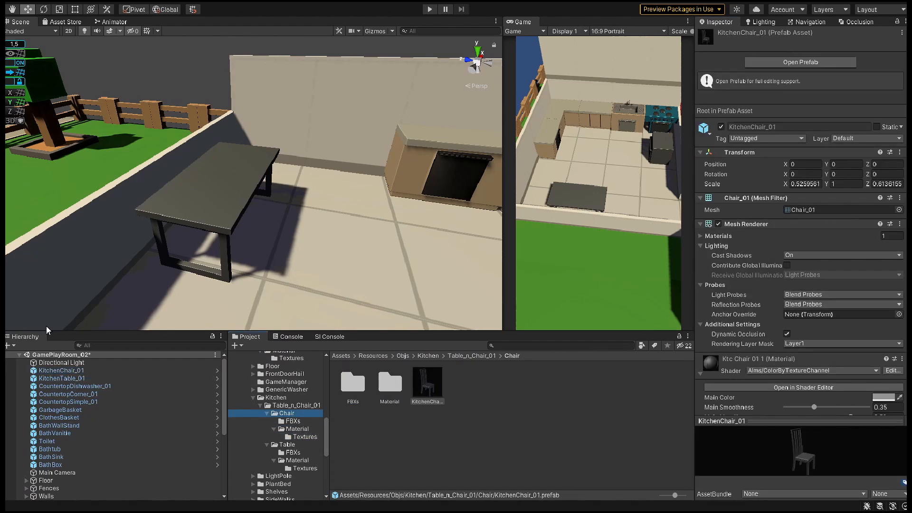
# Move the kitchen chair to the table's long side and duplicate it, placing the copy at X 9.5, Z 1.5.
pyautogui.doubleClick(57, 371)
pyautogui.moveTo(399, 177); pyautogui.dragTo(364, 194, button='right')
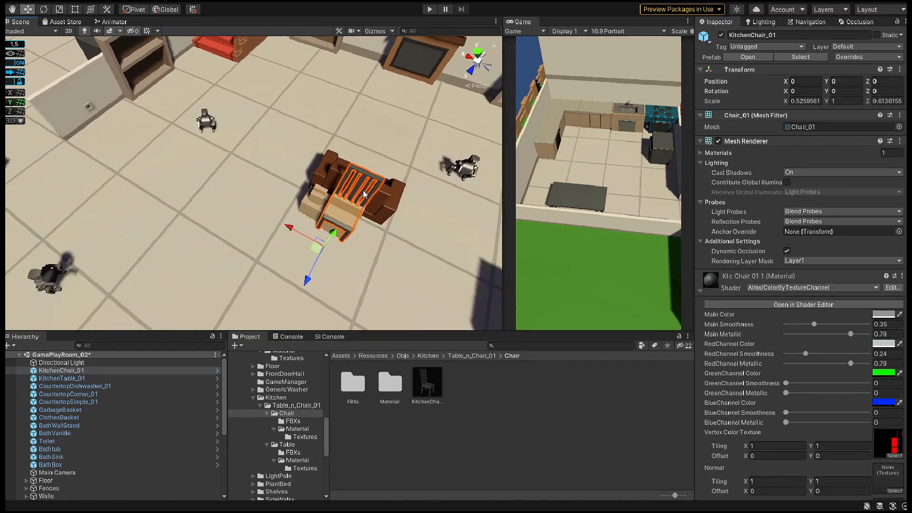
pyautogui.moveTo(316, 247); pyautogui.dragTo(71, 102)
pyautogui.moveTo(72, 103); pyautogui.dragTo(732, 102, button='right')
pyautogui.moveTo(239, 167); pyautogui.dragTo(394, 181)
pyautogui.hotkey('ctrl', 'd')
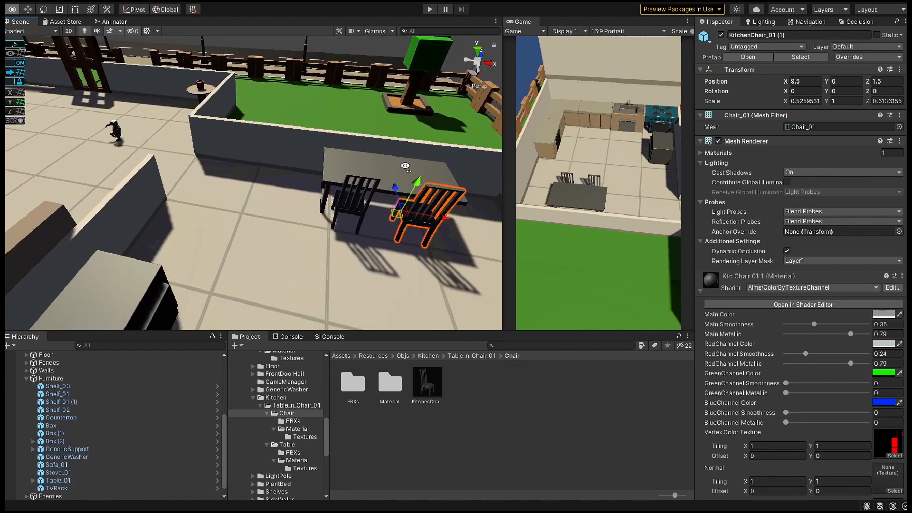
# Change the table material's Main Color to light wood tan and set its Main Metallic to 0.
pyautogui.press('f')
pyautogui.click(334, 162)
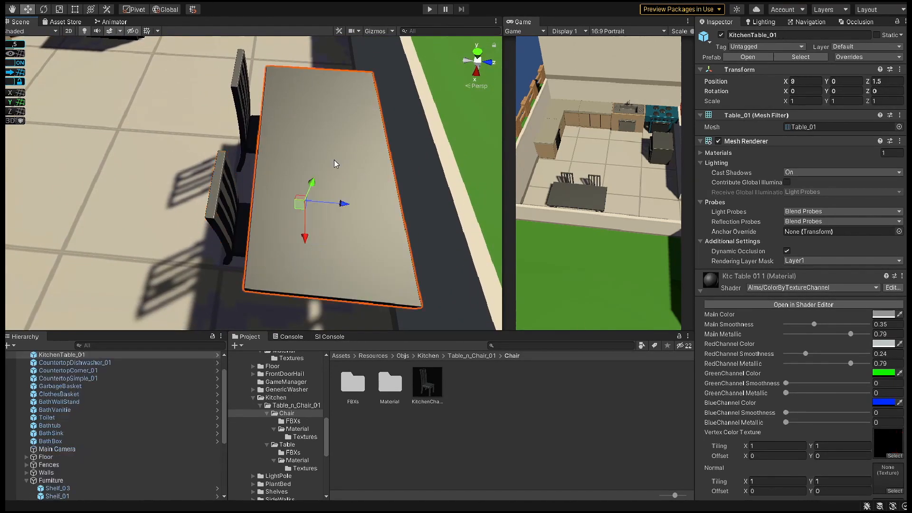
pyautogui.click(880, 314)
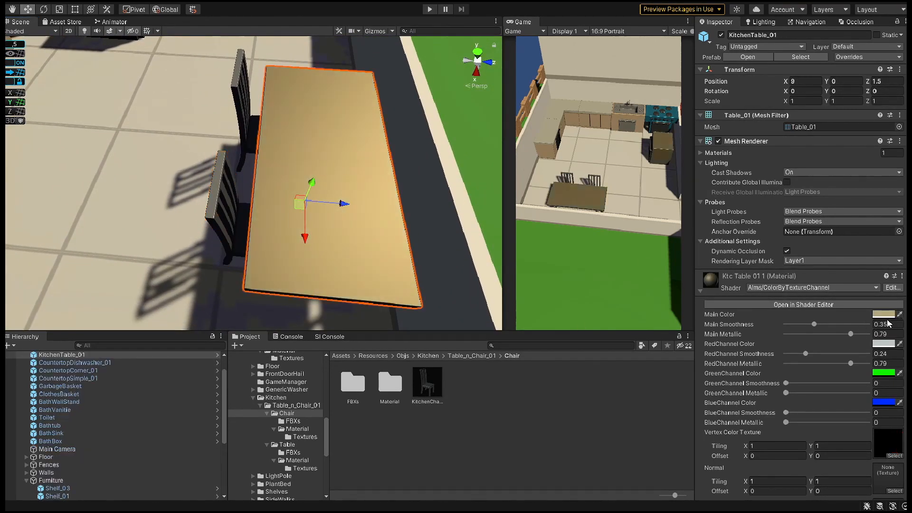
pyautogui.moveTo(859, 452); pyautogui.dragTo(869, 452)
pyautogui.moveTo(851, 334); pyautogui.dragTo(782, 336)
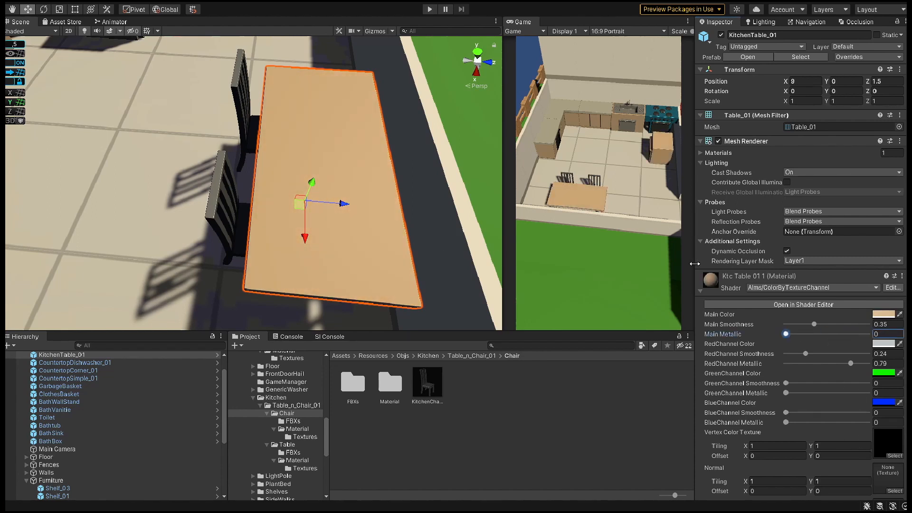
# Adjust the table material's Main Color to a slightly darker tan and set its Main Smoothness to 0.5.
pyautogui.click(883, 314)
pyautogui.click(864, 451)
pyautogui.moveTo(504, 222); pyautogui.dragTo(405, 222)
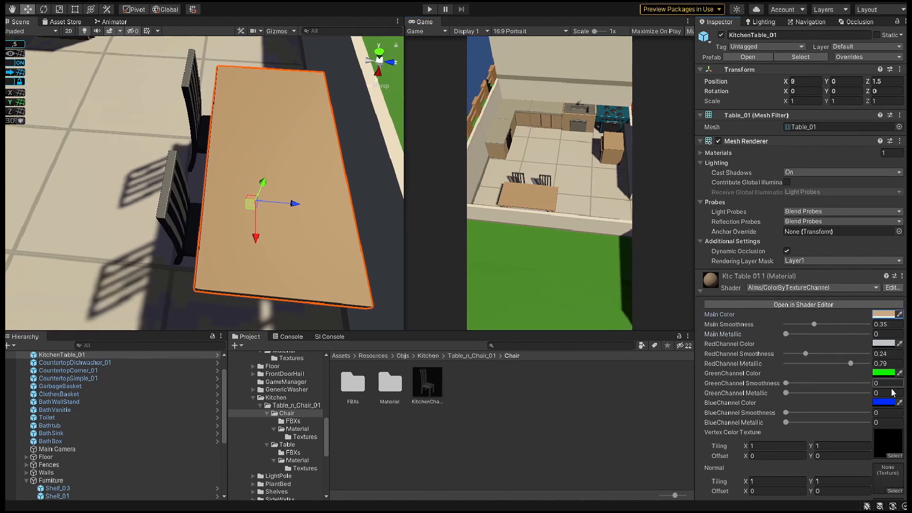
pyautogui.moveTo(815, 324)
pyautogui.mouseDown()
pyautogui.moveTo(836, 324)
pyautogui.moveTo(827, 324)
pyautogui.mouseUp()
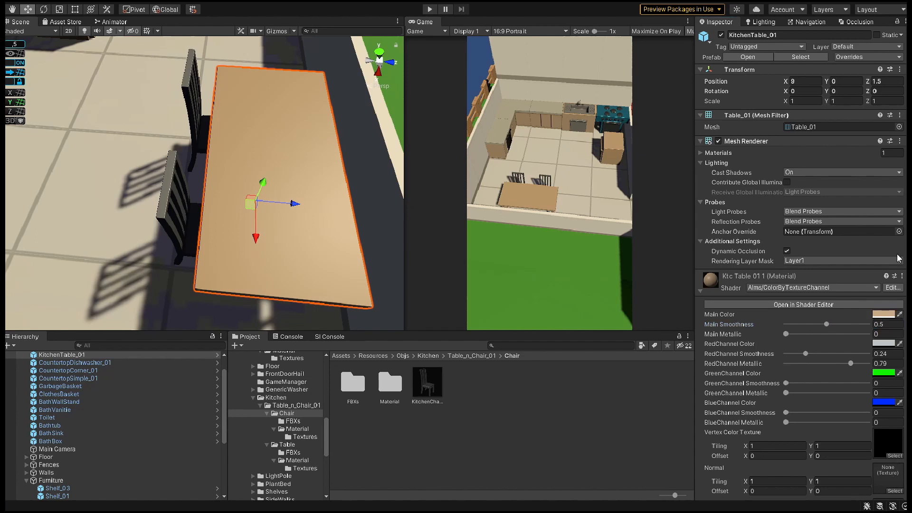
# Apply the table's tan Main Color to the kitchen chair's material.
pyautogui.click(178, 223)
pyautogui.hotkey('ctrl', 'v')
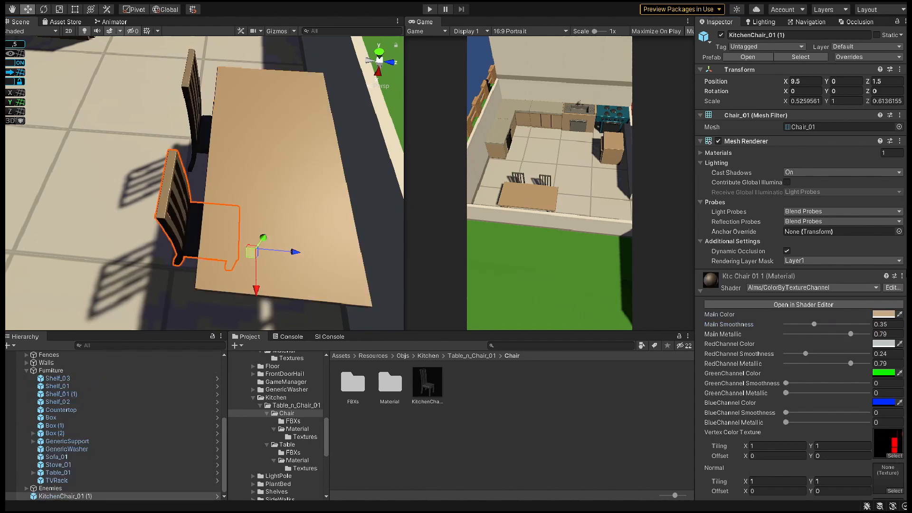
# Set the kitchen chair material's Main Metallic to 0 and Main Smoothness to 0.5.
pyautogui.moveTo(849, 334); pyautogui.dragTo(782, 334)
pyautogui.click(892, 324)
pyautogui.write('0.5')
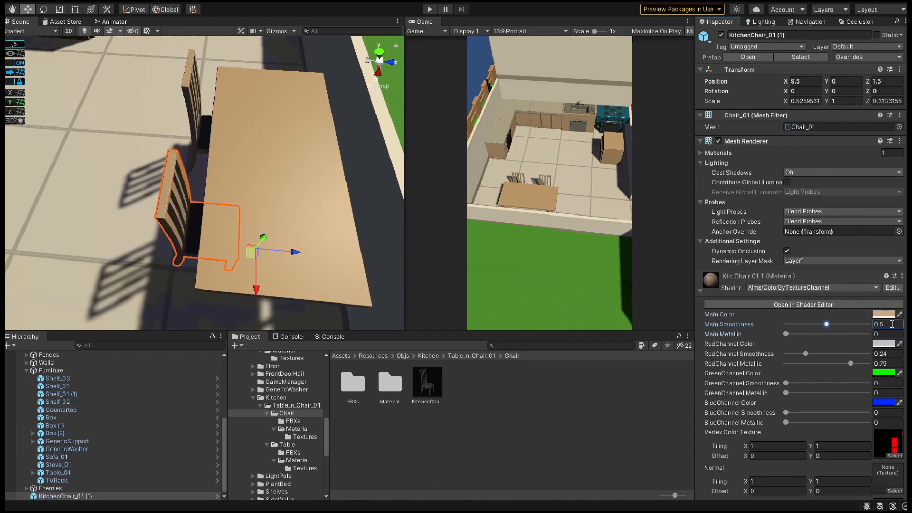
# Select both kitchen chairs and pull them back from the table to Z 1.
pyautogui.click(274, 221)
pyautogui.click(180, 214)
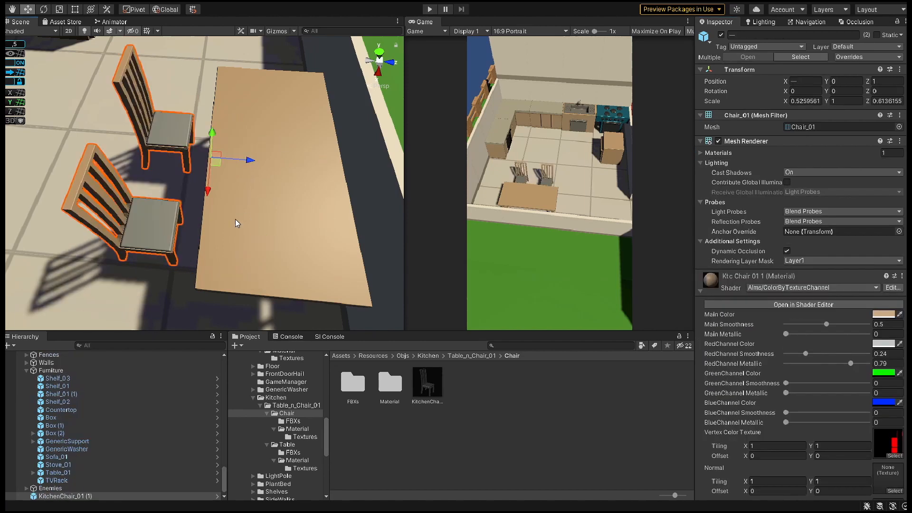
# Give the chair material's red channel a Metallic of 0, a Smoothness of 0.7 and a light blue color for the seats.
pyautogui.moveTo(850, 364); pyautogui.dragTo(786, 365)
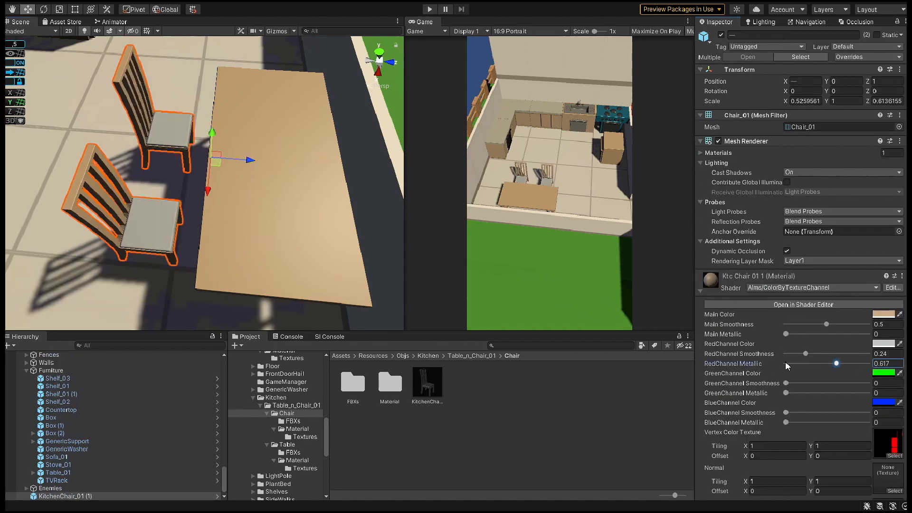
pyautogui.click(886, 354)
pyautogui.write('0.7')
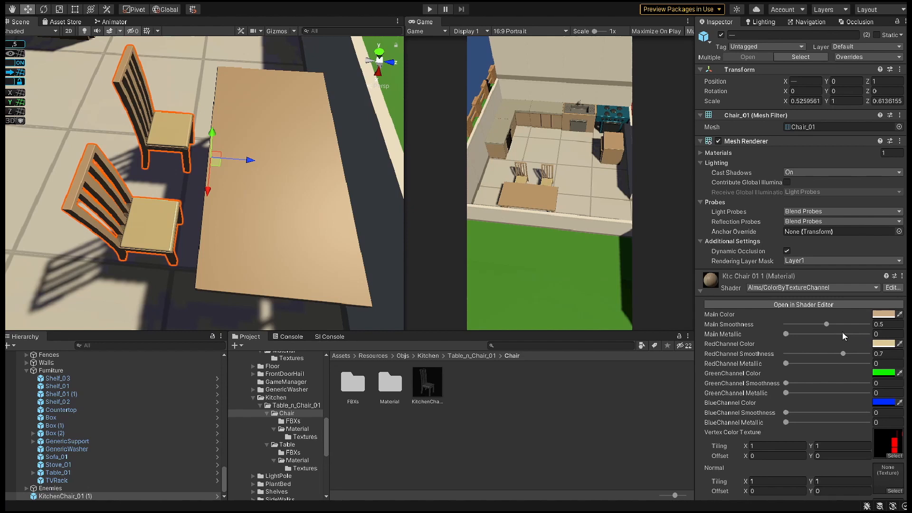
pyautogui.moveTo(896, 327); pyautogui.dragTo(813, 356)
pyautogui.click(885, 343)
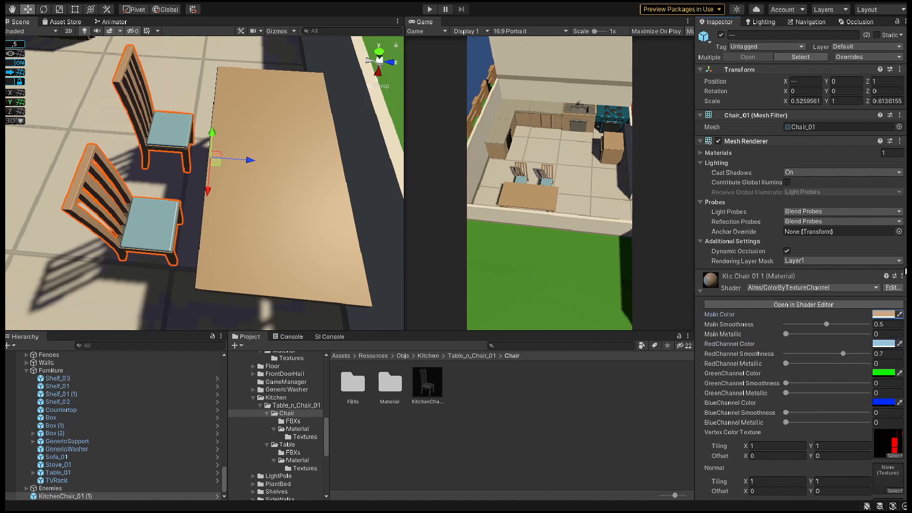
# Check the table's material settings and review the table and chairs against the kitchen counters in a maximized Scene view with nothing selected.
pyautogui.click(265, 261)
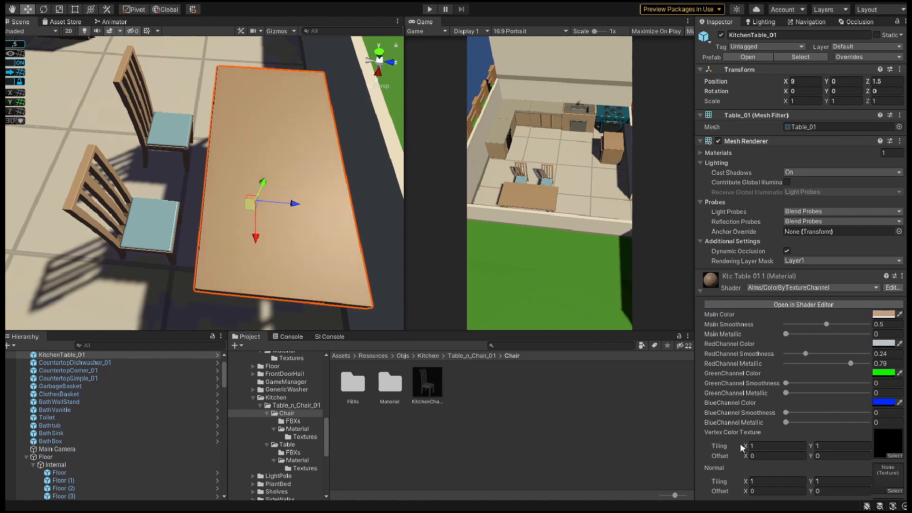
pyautogui.hotkey('ctrl', 'z')
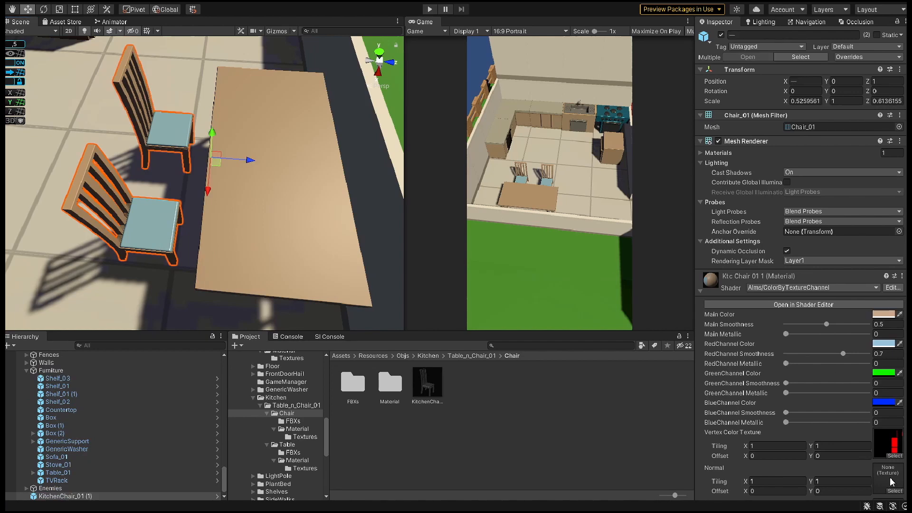
pyautogui.moveTo(233, 160)
pyautogui.mouseDown()
pyautogui.moveTo(279, 170)
pyautogui.moveTo(234, 163)
pyautogui.mouseUp()
pyautogui.keyDown('alt'); pyautogui.moveTo(233, 162); pyautogui.dragTo(57, 143); pyautogui.keyUp('alt')
pyautogui.hotkey('shift', 'space')
pyautogui.moveTo(532, 290); pyautogui.dragTo(625, 324, button='right')
pyautogui.press('s')
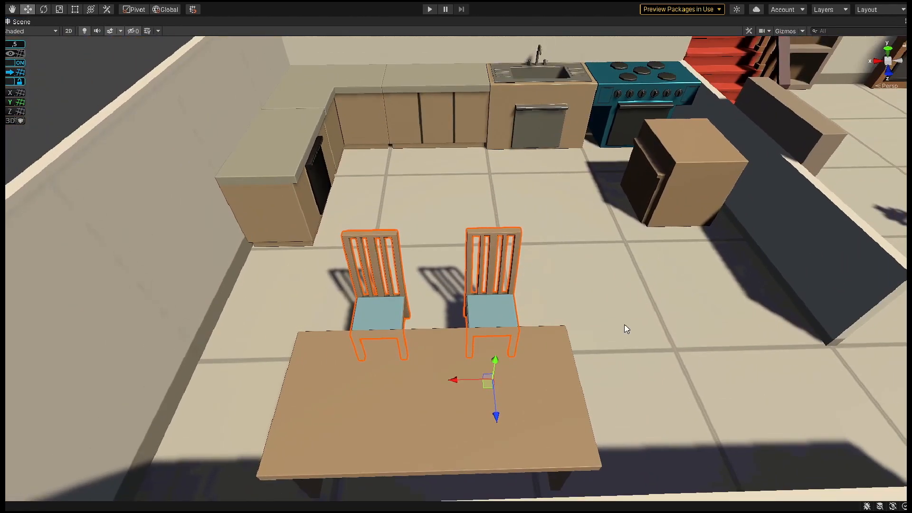
pyautogui.click(626, 324)
pyautogui.click(98, 79)
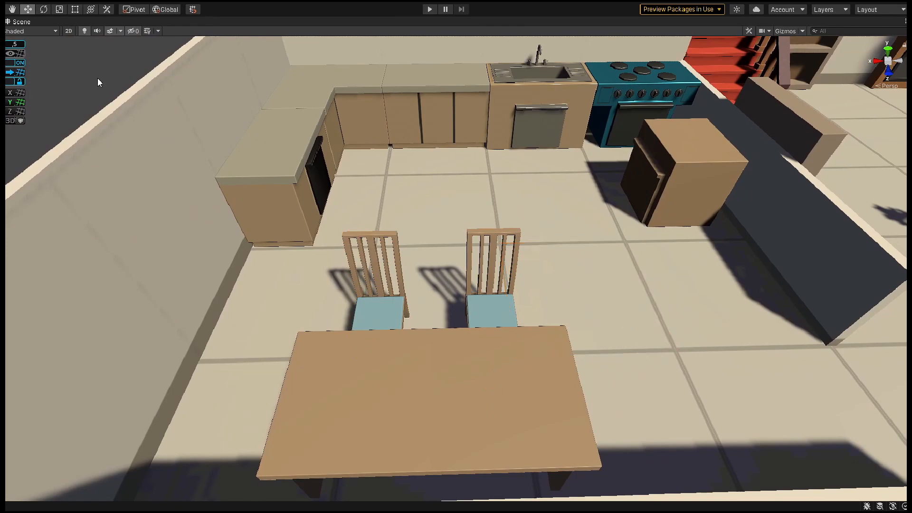